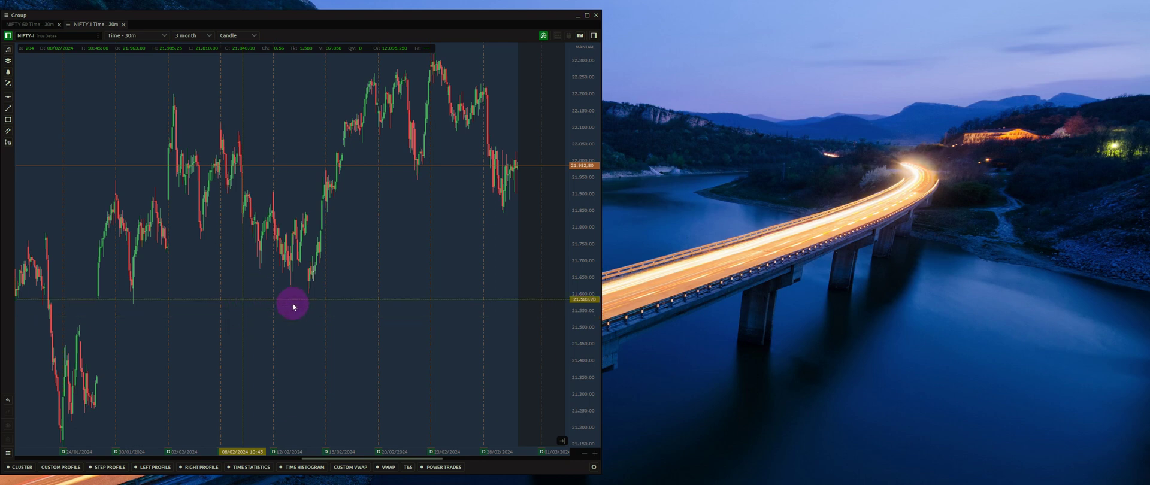
Step: Mark the NIFTY-I range's upper and lower bounds, the rising leg and the middle level with freehand yellow lines
left_click_drag(275, 328, 252, 337)
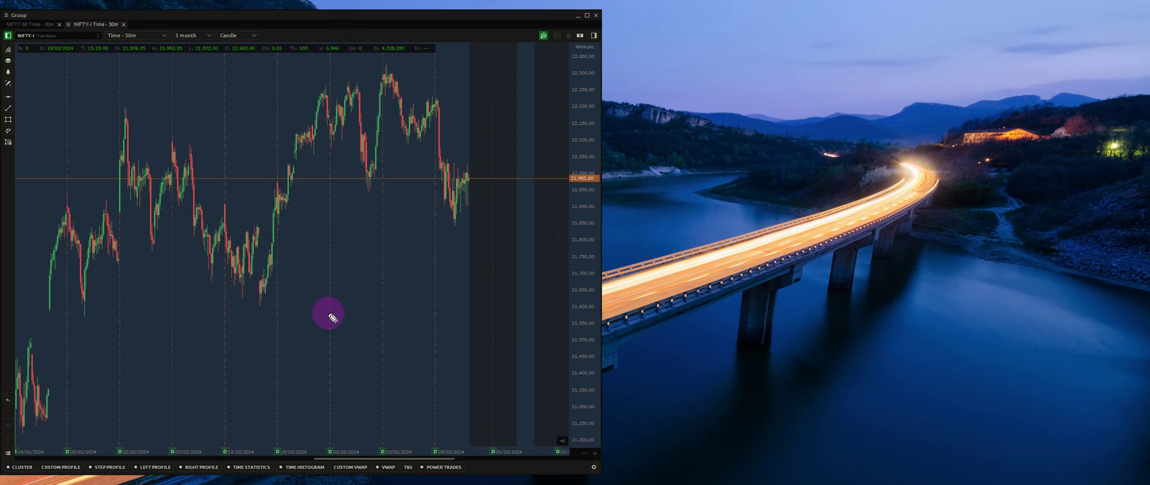
left_click_drag(284, 294, 324, 148)
left_click_drag(227, 92, 462, 80)
left_click_drag(189, 309, 460, 310)
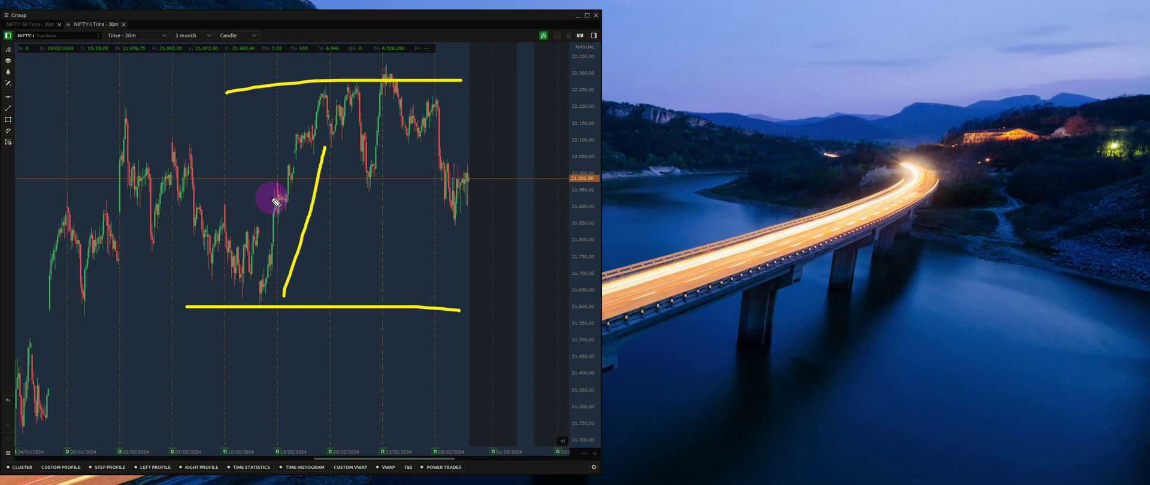
left_click_drag(63, 196, 527, 201)
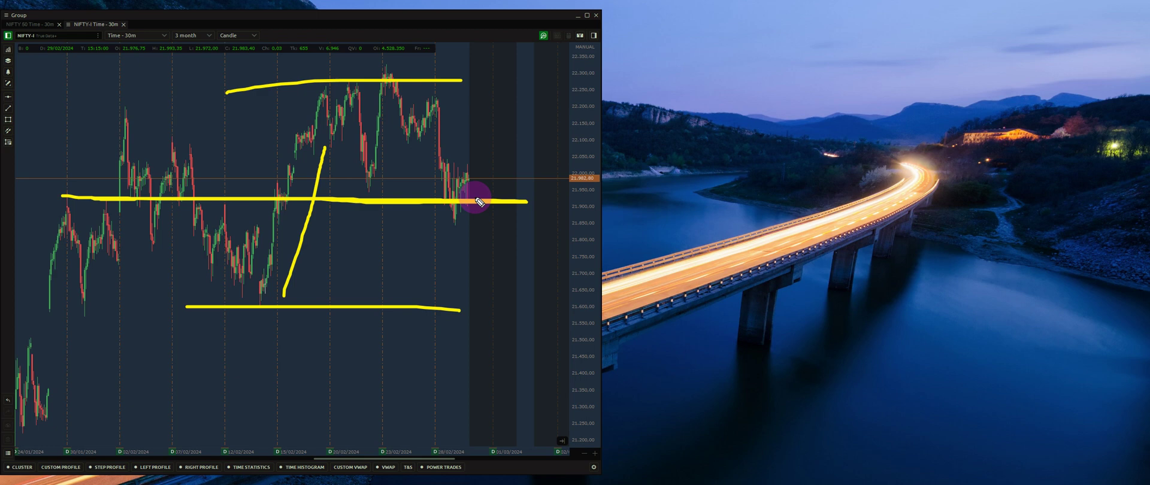
Step: Circle the latest candles at the middle level and draw freehand arrows from them toward the lower and upper range bounds
mouse_move(477, 186)
left_mouse_down()
mouse_move(429, 179)
mouse_move(440, 213)
mouse_move(475, 187)
left_mouse_up()
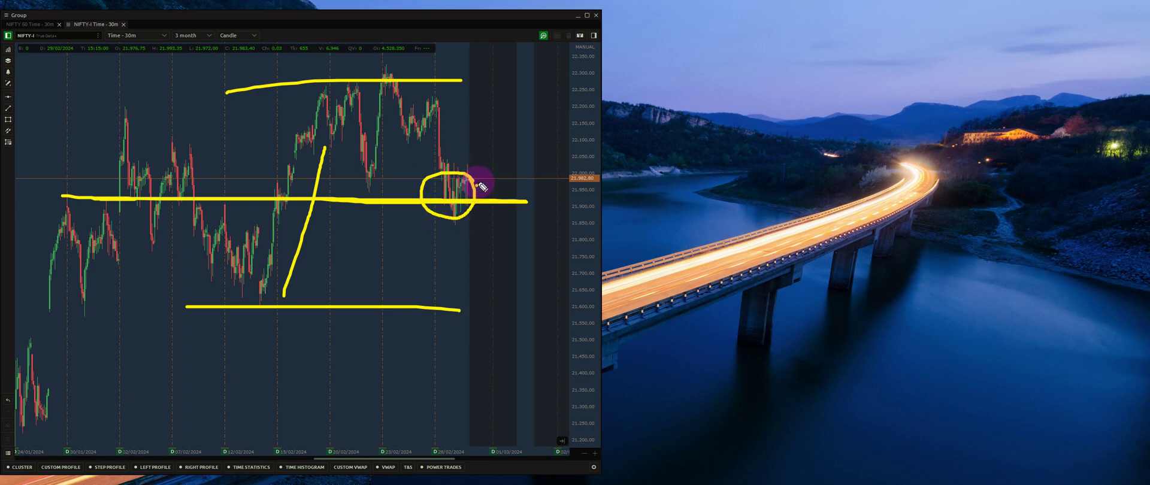
left_click_drag(479, 201, 485, 300)
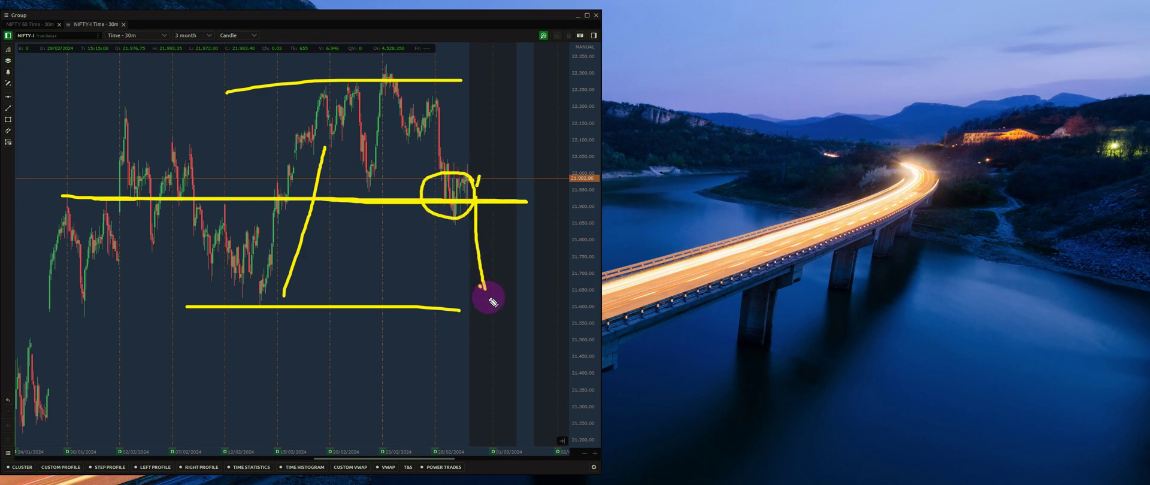
left_click_drag(475, 180, 480, 109)
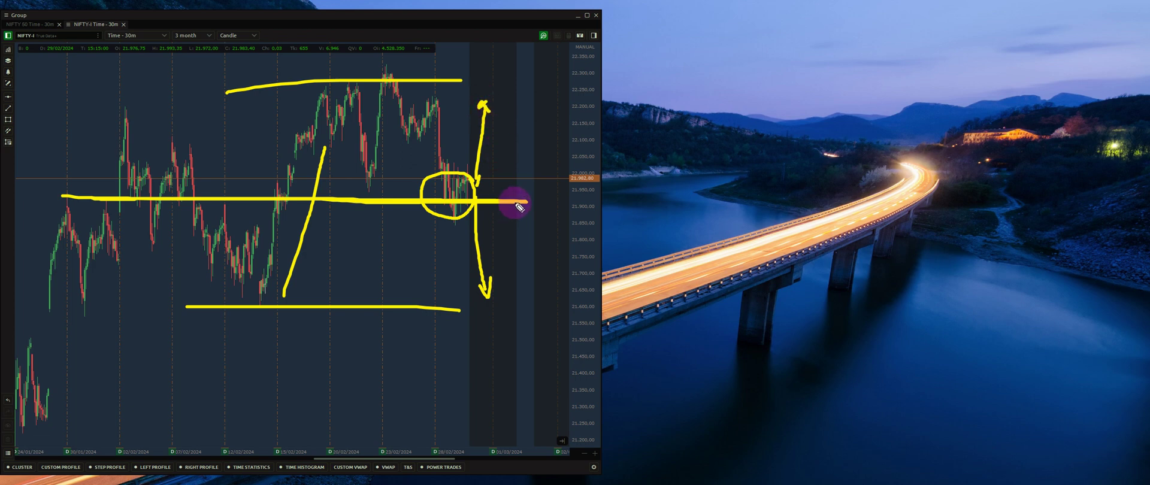
Step: Outline the whole trading range with freehand yellow lines, and clear all the annotations from the chart
mouse_move(41, 101)
left_mouse_down()
mouse_move(35, 276)
mouse_move(141, 307)
mouse_move(292, 318)
left_mouse_up()
left_click(39, 90)
mouse_move(78, 93)
left_mouse_down()
mouse_move(442, 104)
mouse_move(490, 159)
mouse_move(482, 294)
mouse_move(423, 305)
left_mouse_up()
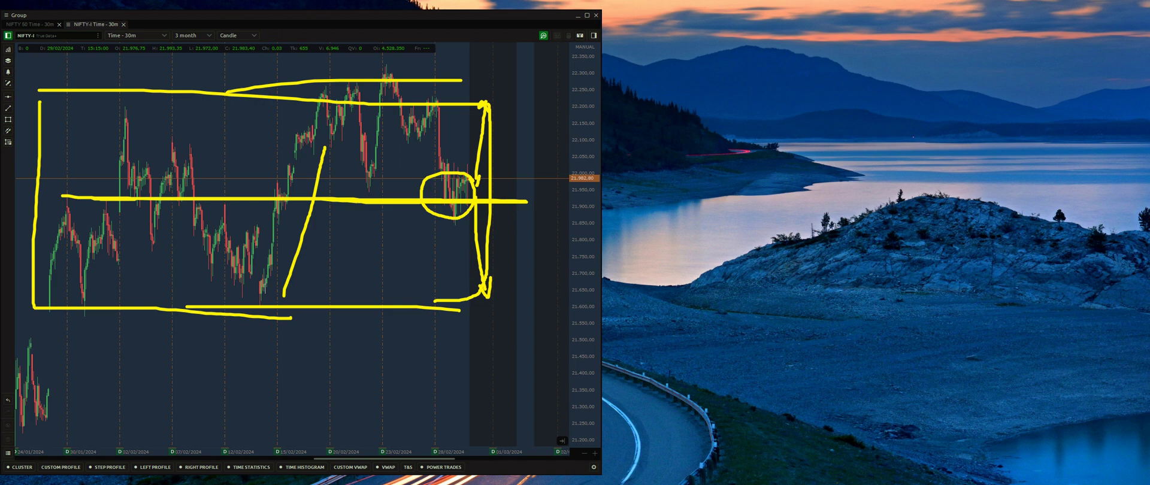
key("Escape")
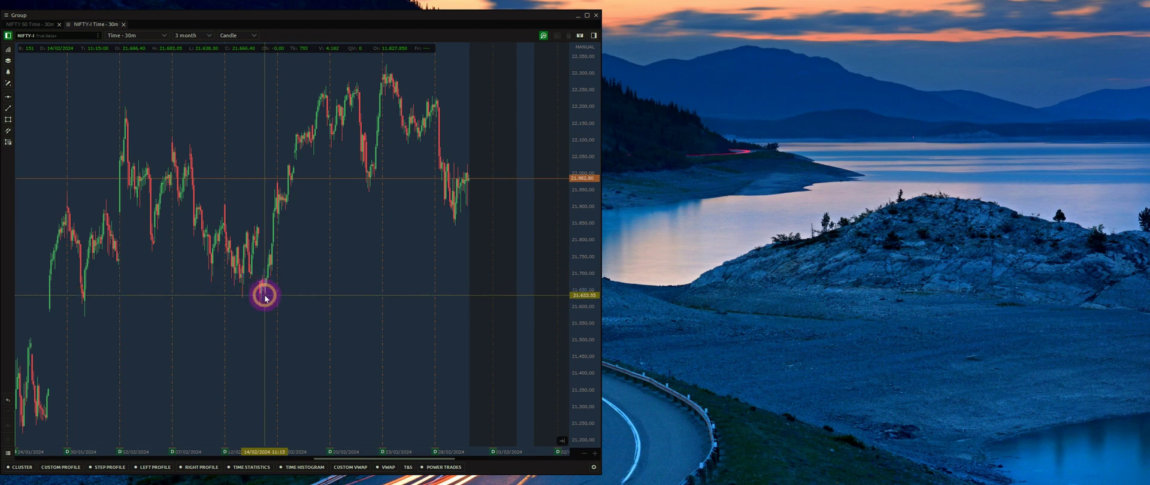
Step: Draw a custom profile over the mid-February rally, from the swing low at about 21,600 to the highs at about 22,270
left_click_drag(213, 304, 329, 296)
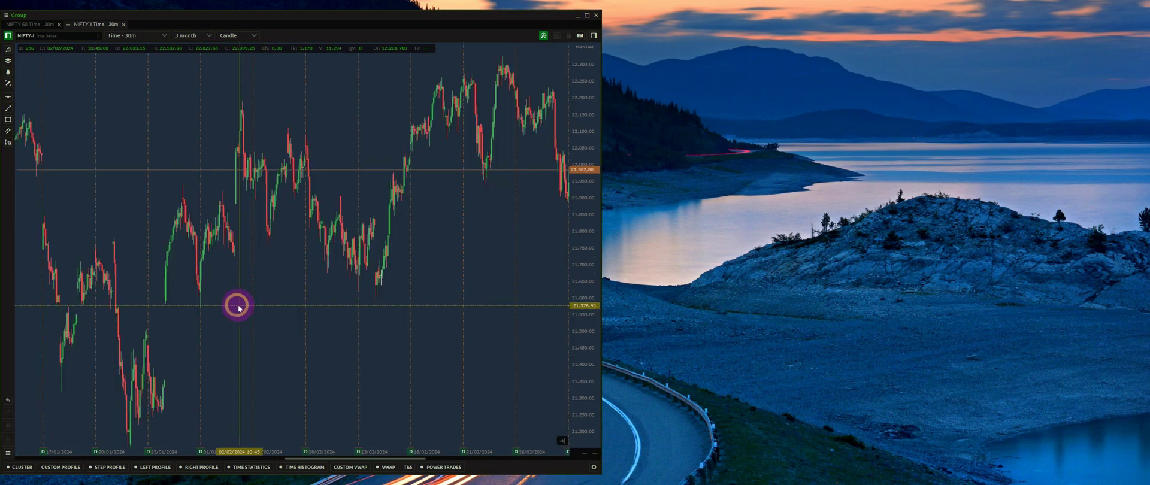
scroll(264, 314, "down", 3)
left_click_drag(302, 293, 343, 322)
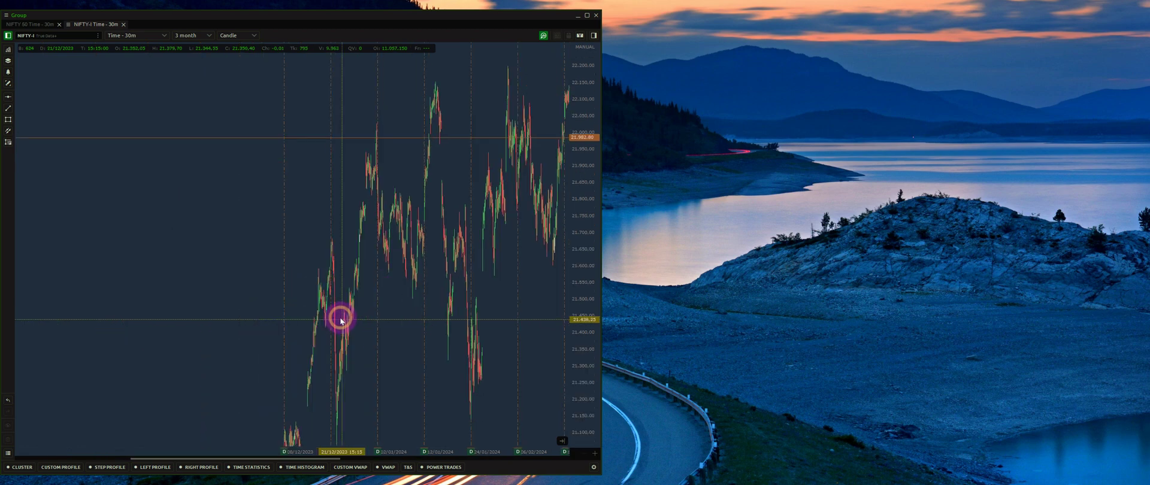
scroll(342, 321, "up", 3)
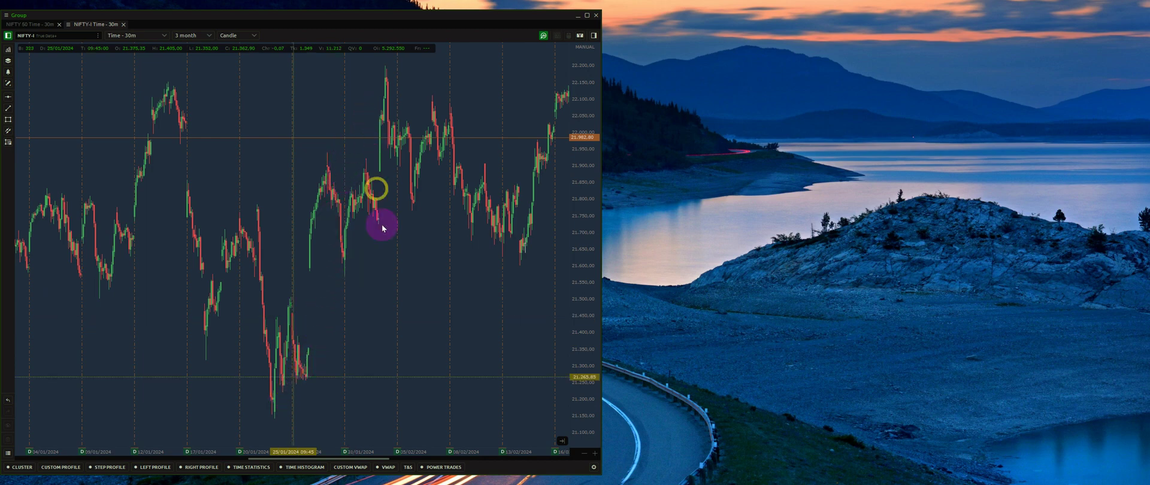
left_click_drag(397, 285, 279, 315)
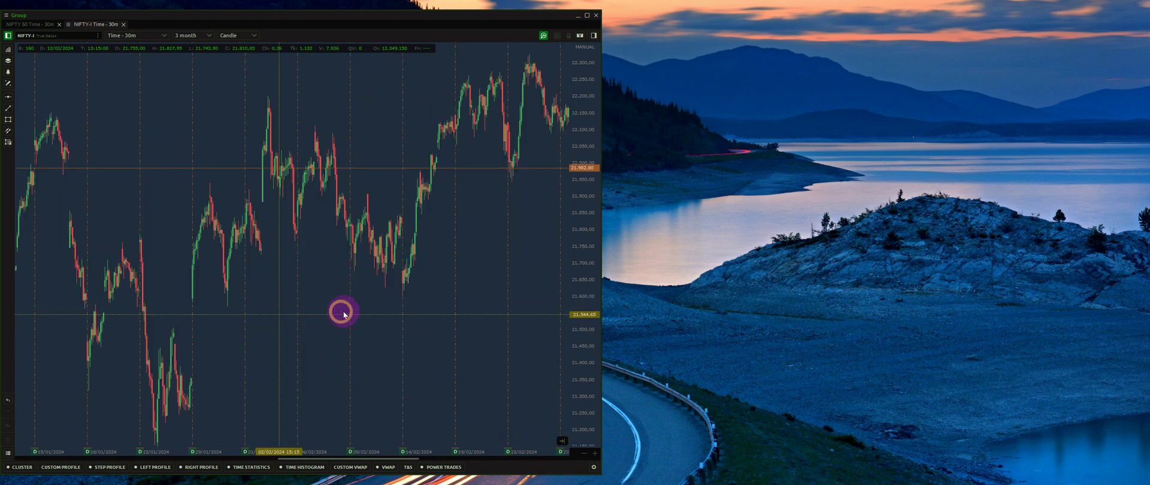
scroll(413, 310, "up", 2)
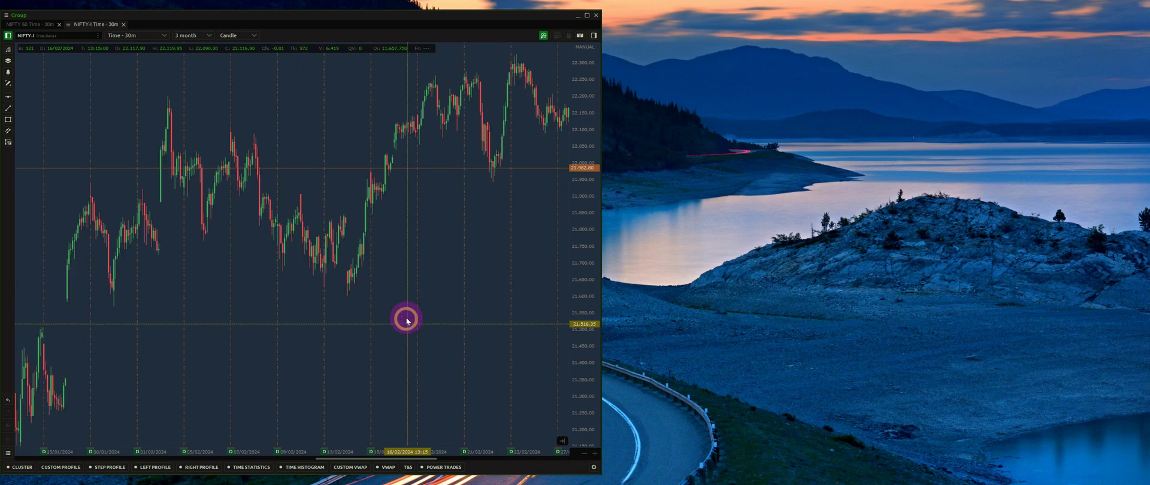
left_click(69, 466)
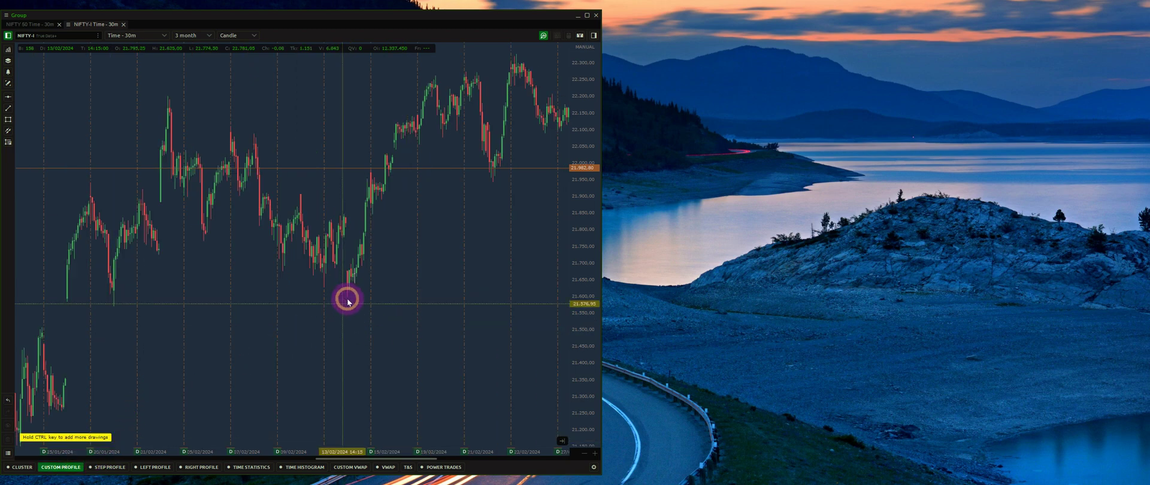
left_click_drag(345, 302, 376, 153)
left_click_drag(417, 115, 466, 72)
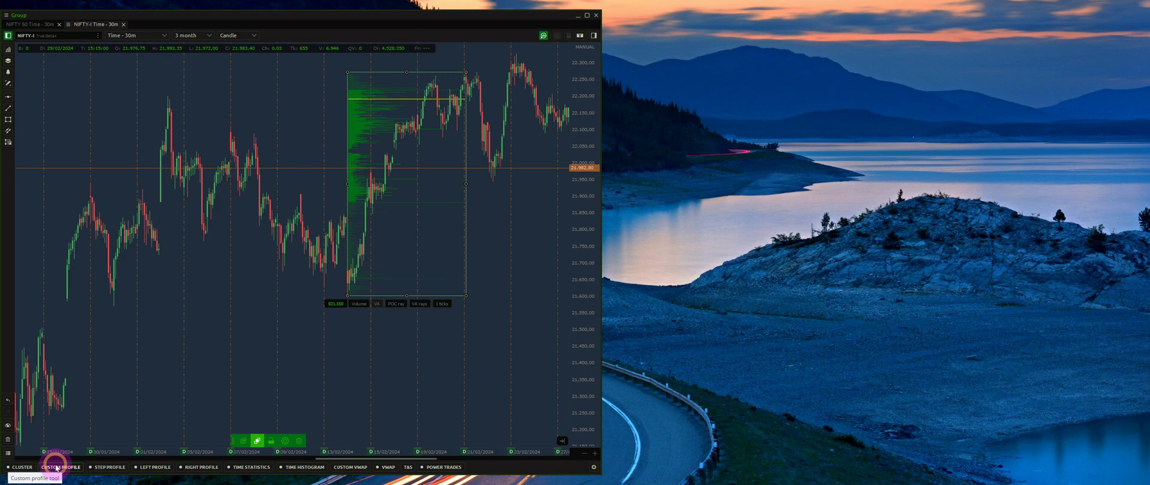
left_click(347, 271)
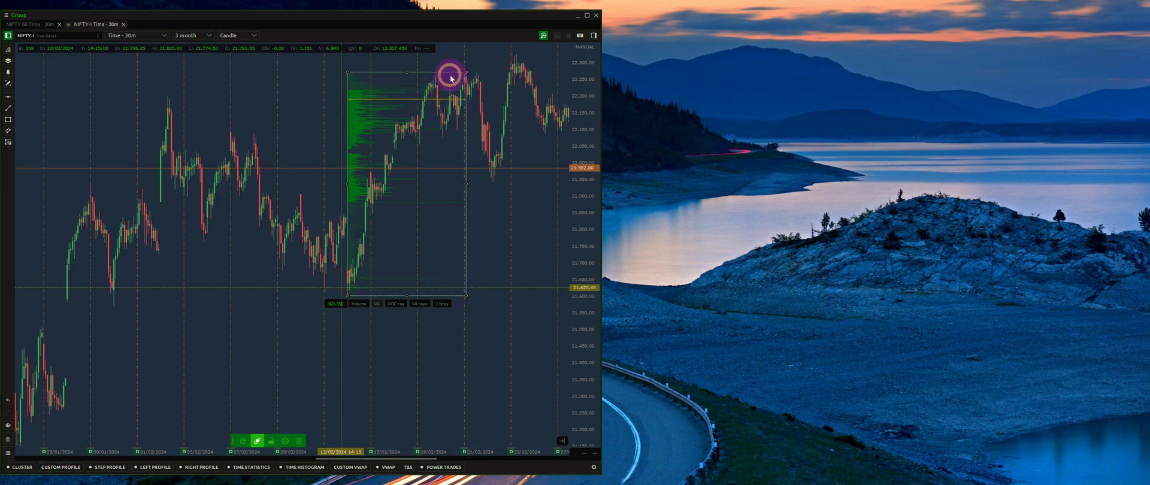
left_click(429, 185)
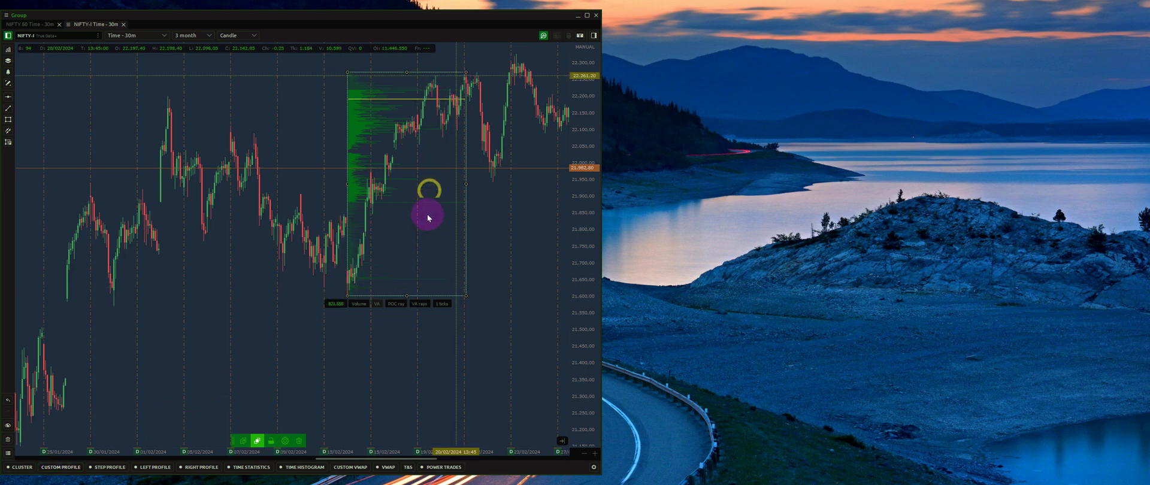
Step: Set the custom profile's row size to 100 ticks
left_click(438, 303)
type("100")
left_click(393, 110)
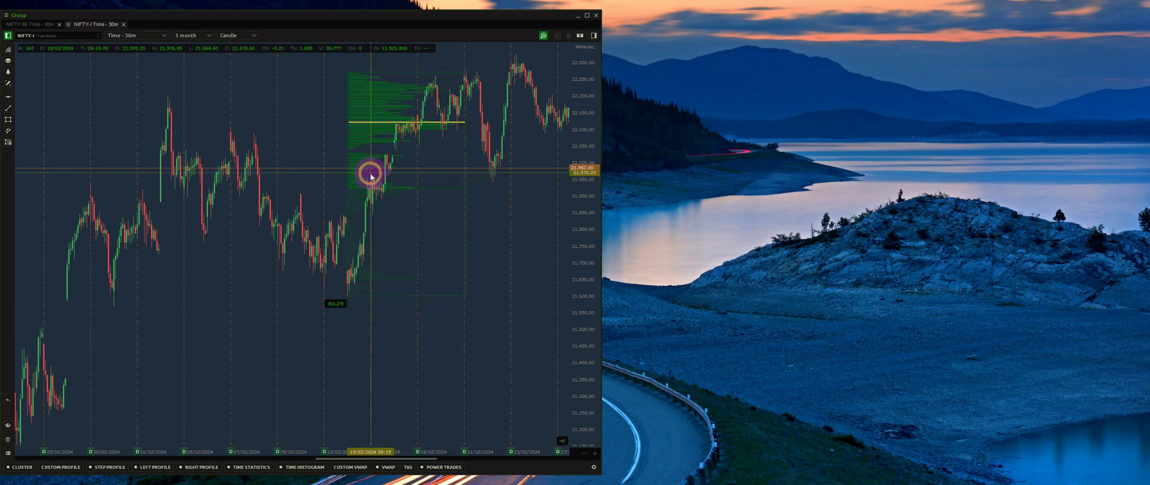
Step: Turn on the POC ray for the custom profile and switch off its value area shading
left_click(377, 298)
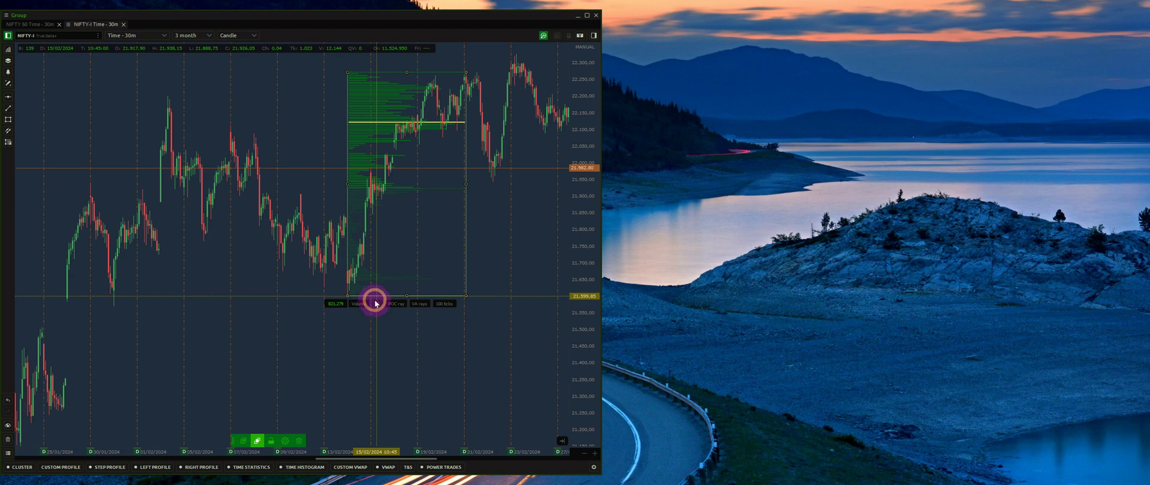
left_click(390, 303)
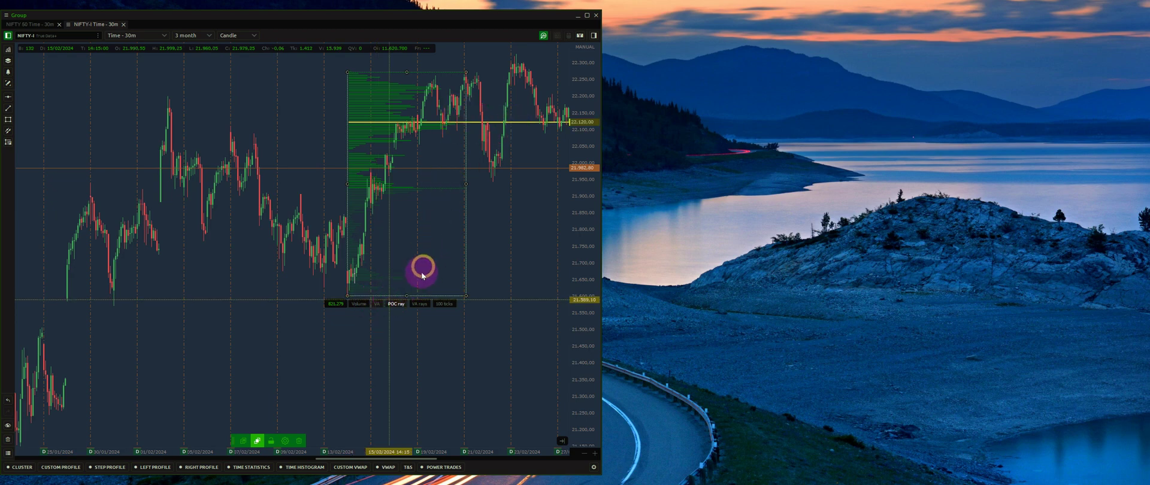
left_click(375, 305)
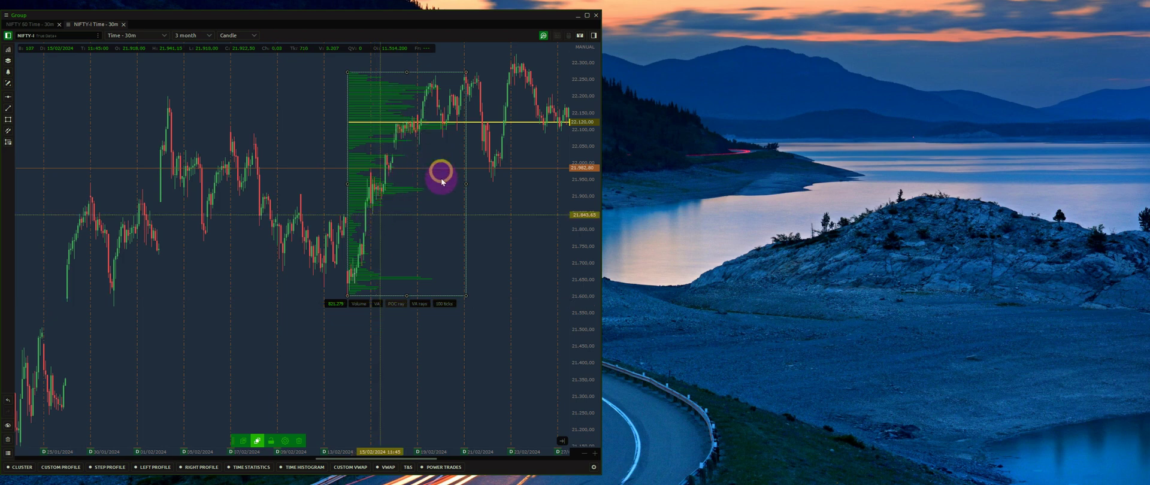
Step: Mark the profile's middle, lower and upper levels with three freehand yellow lines, and clear the annotations
left_click_drag(496, 251, 325, 205)
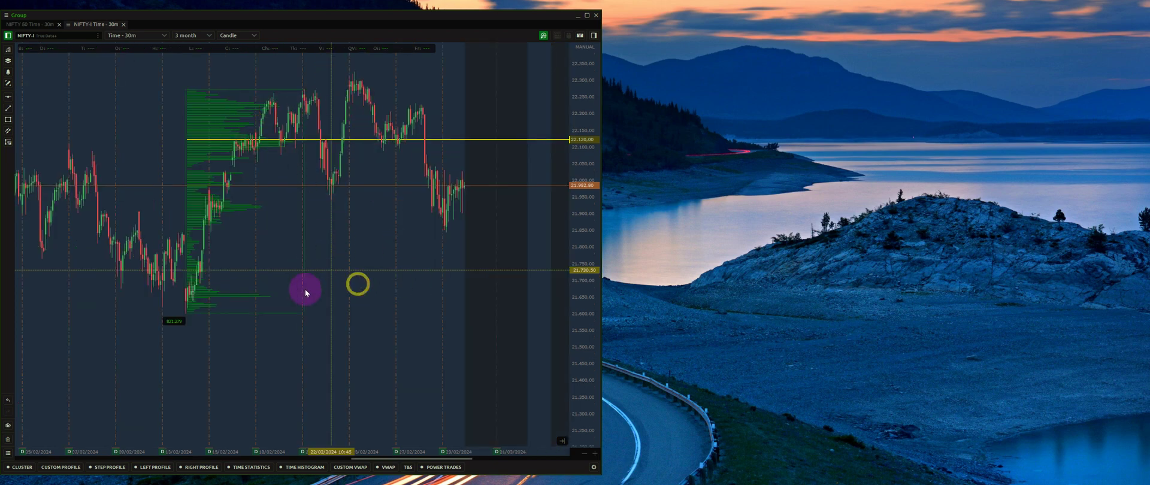
scroll(311, 287, "down", 1)
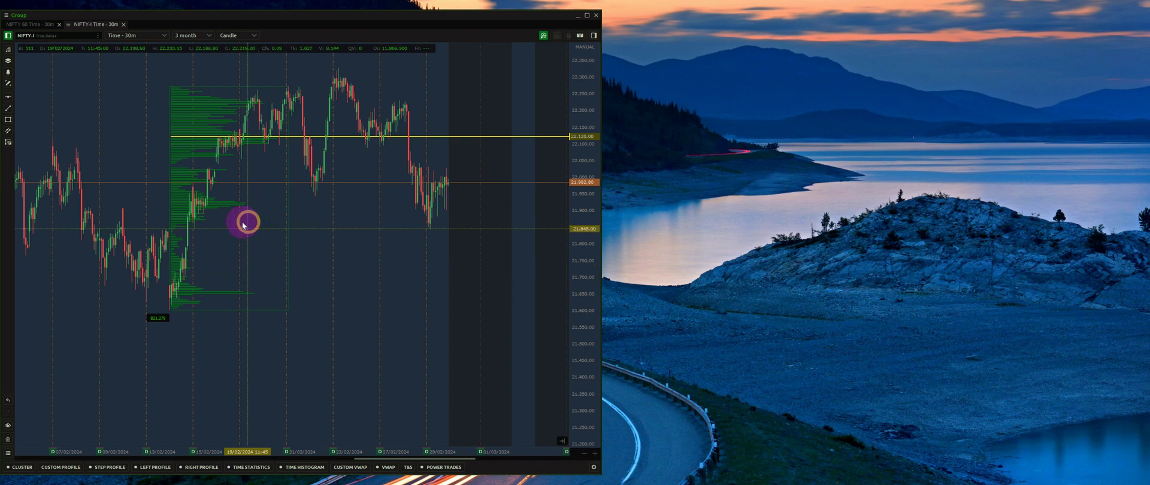
key("ctrl+shift+3")
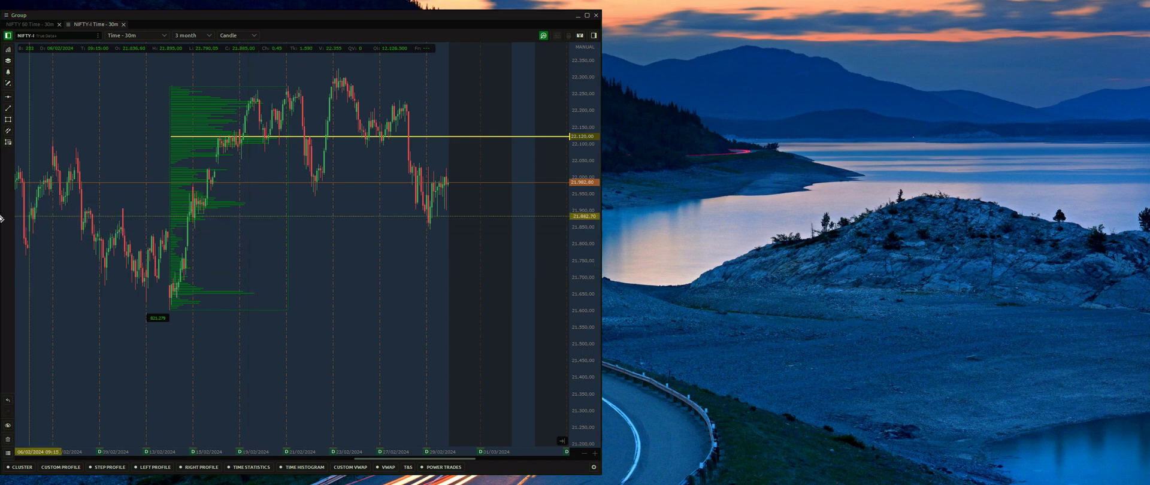
left_click_drag(254, 203, 519, 204)
left_click_drag(256, 295, 500, 303)
left_click_drag(265, 87, 473, 89)
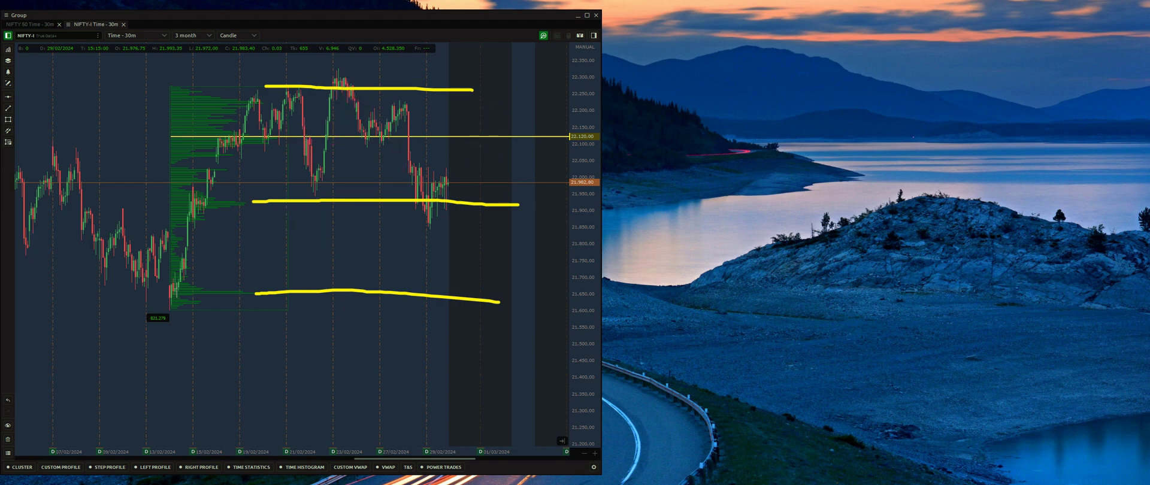
key("Escape")
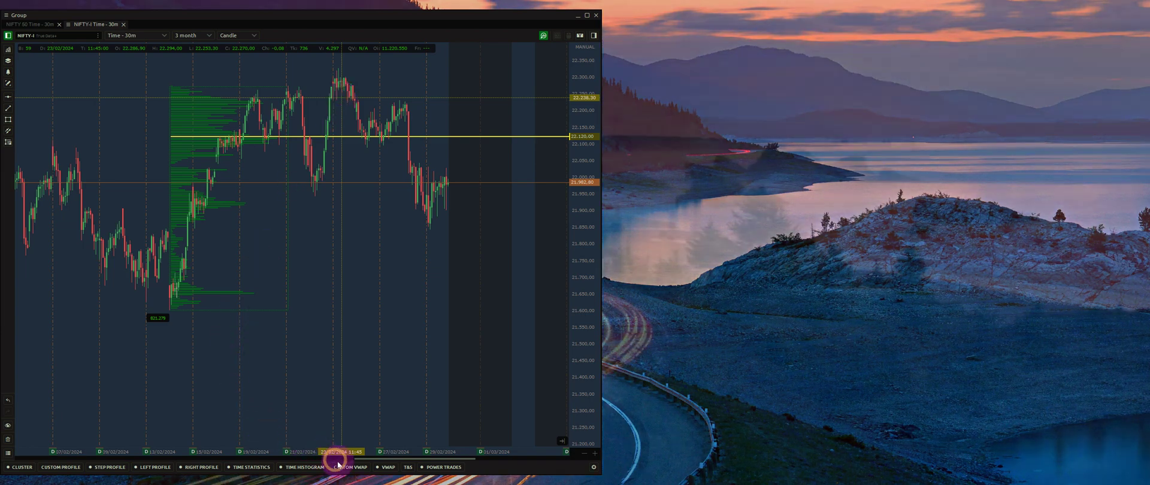
Step: Add a custom VWAP anchored at the mid-February swing low where the custom profile starts
left_click(344, 467)
left_click(344, 467)
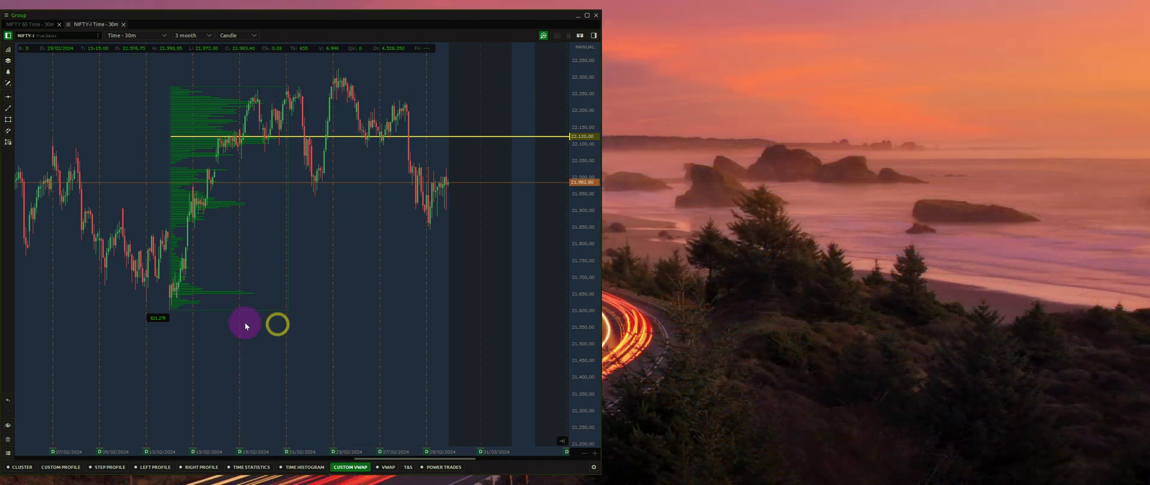
left_click(171, 325)
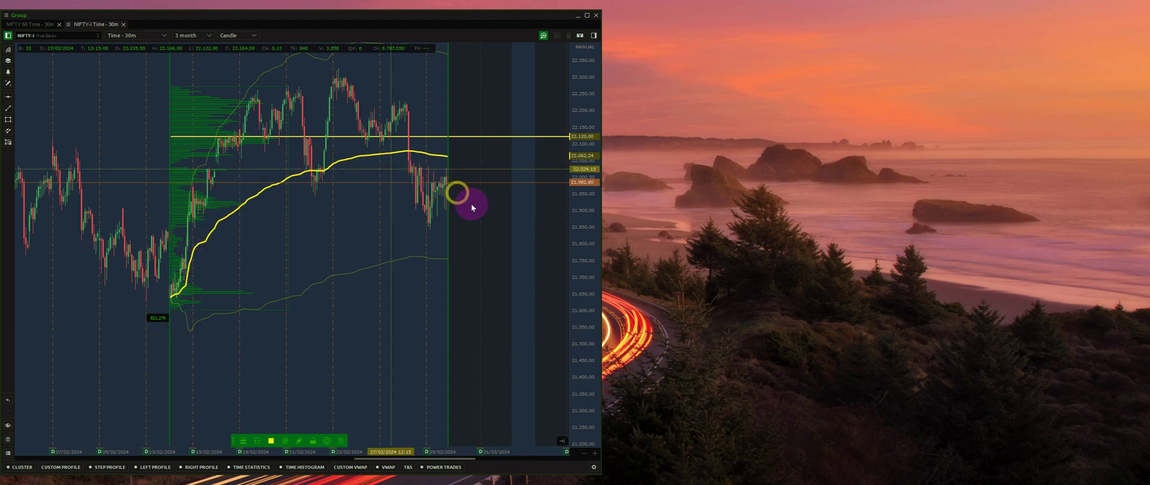
left_click(501, 277)
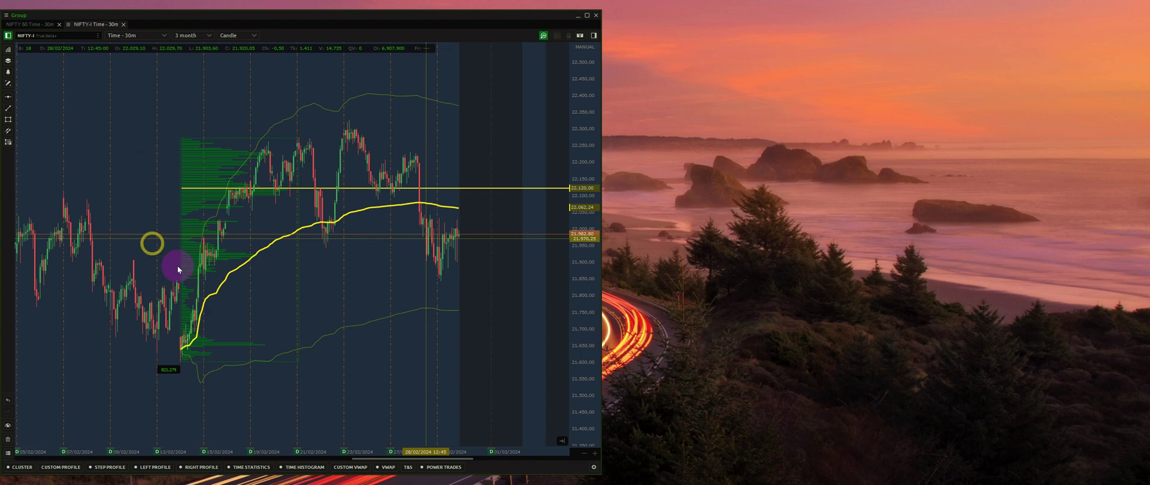
left_click_drag(139, 188, 151, 168)
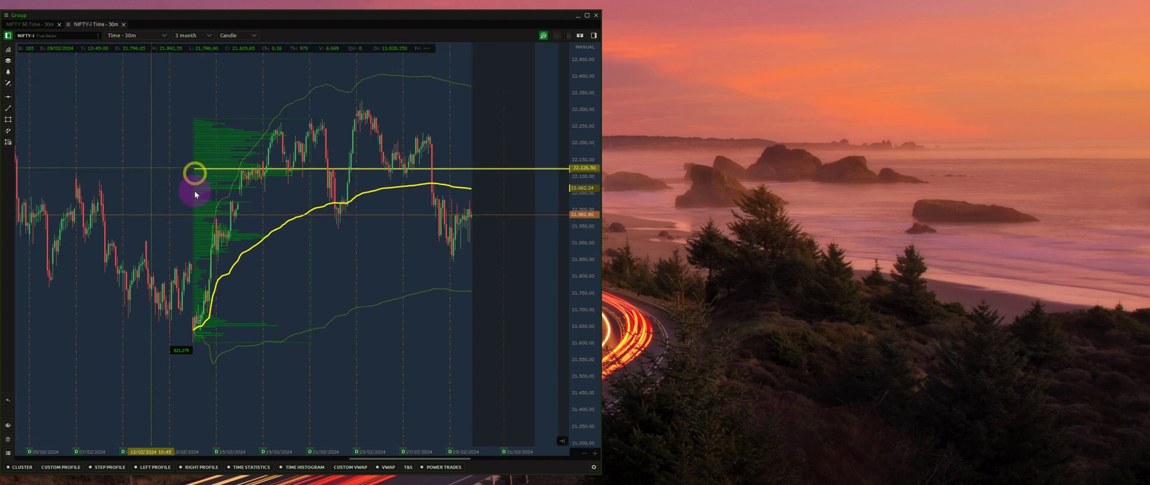
left_click(253, 181)
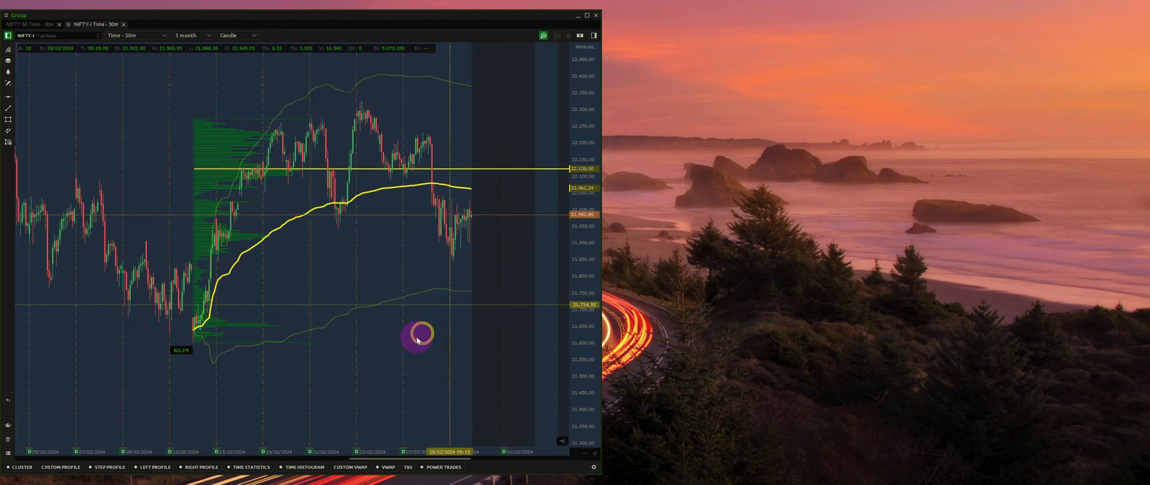
left_click(223, 327)
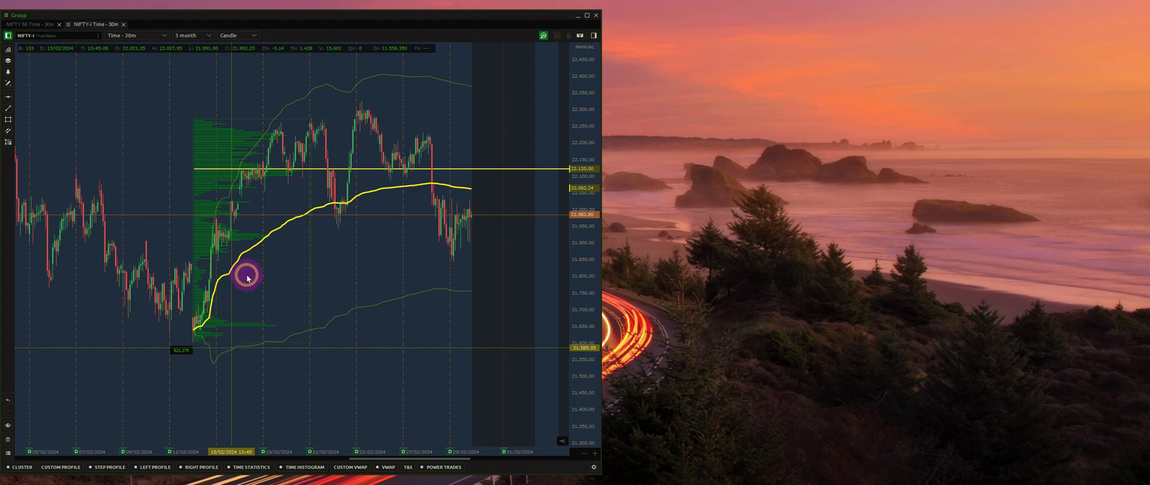
left_click(198, 318)
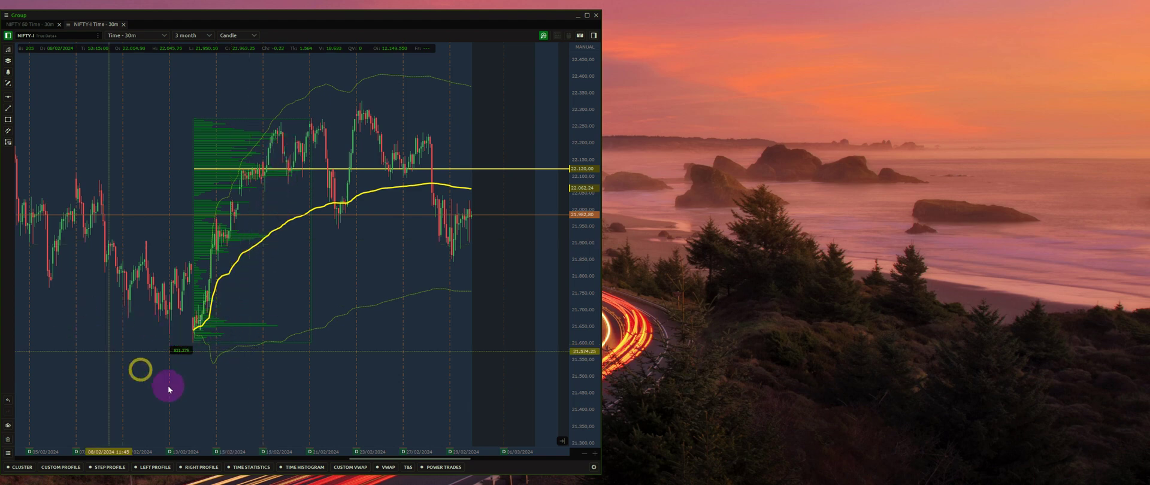
left_click(312, 439)
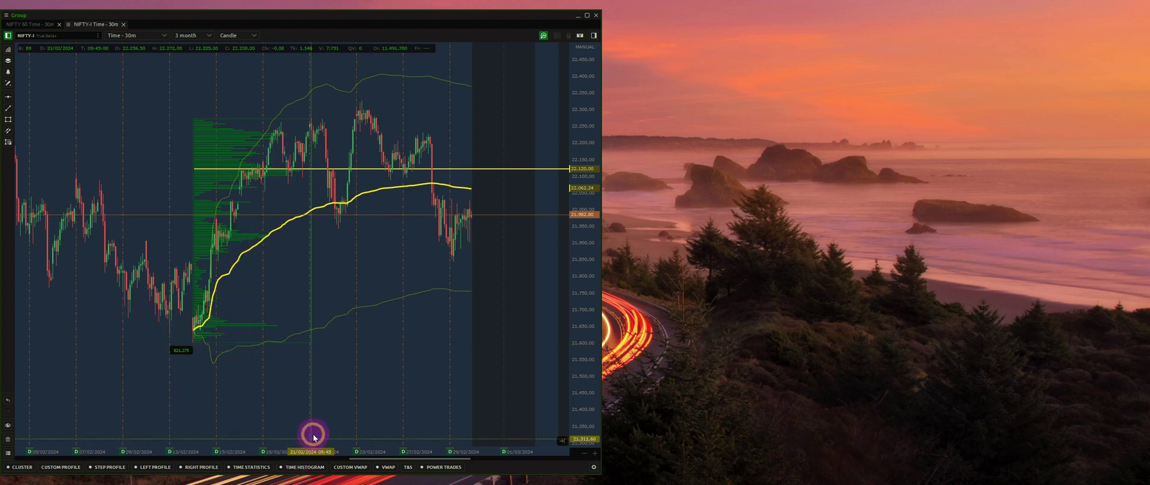
left_click(264, 276)
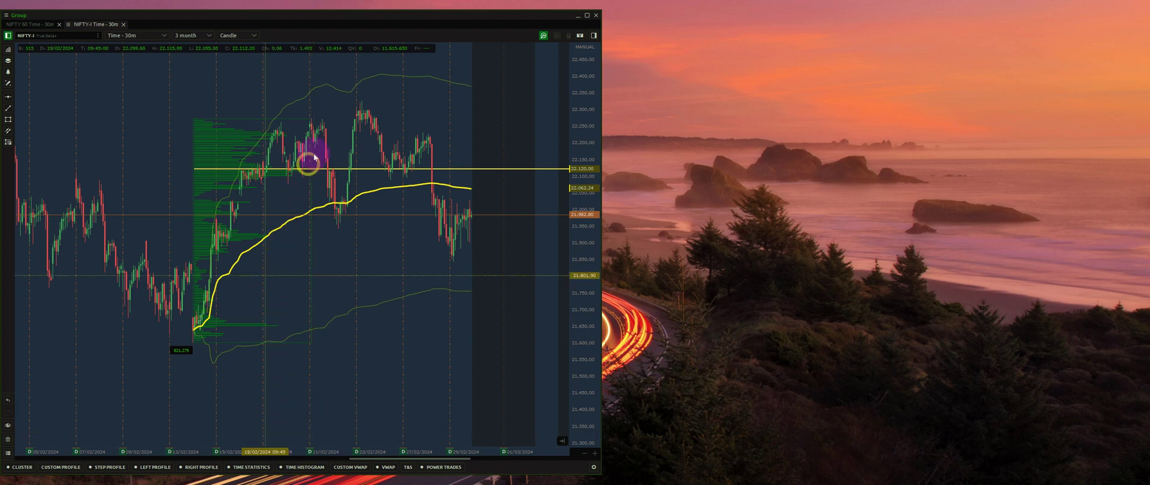
left_click(344, 114)
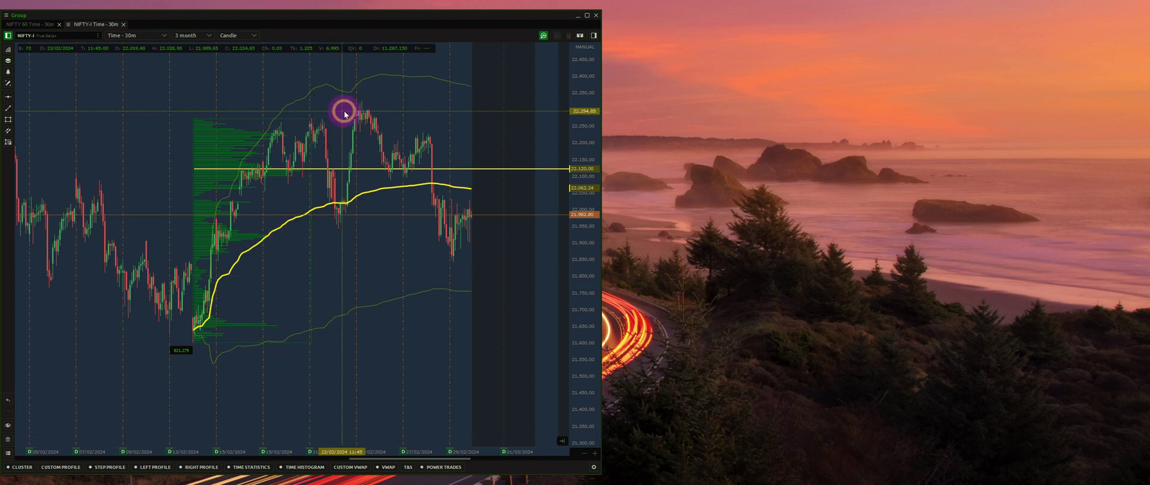
left_click(335, 114)
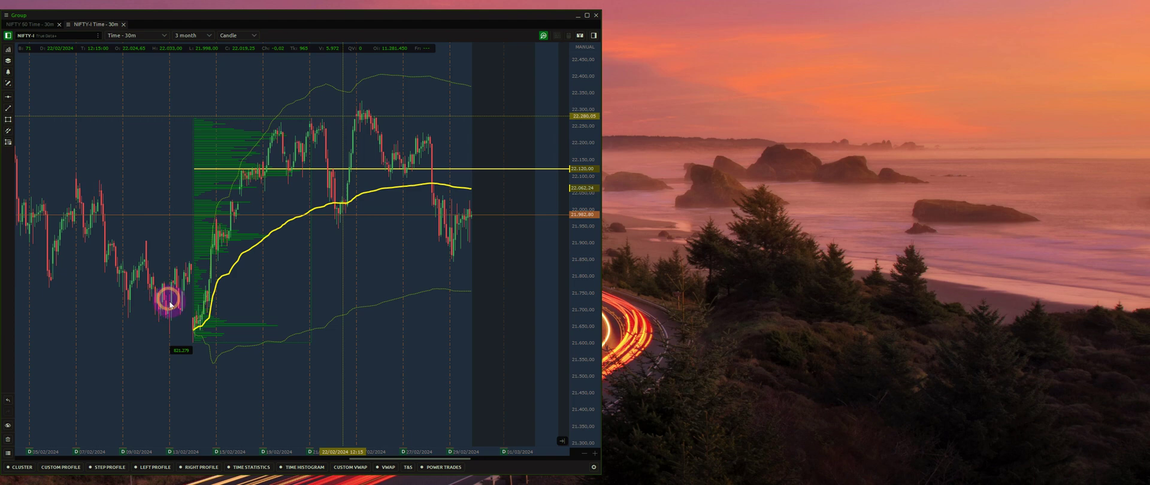
left_click(191, 413)
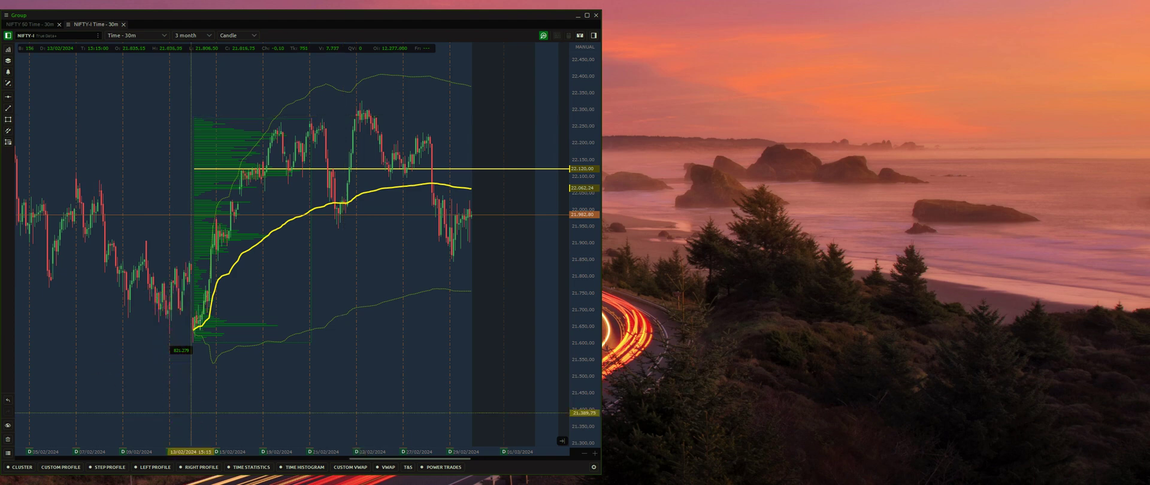
Step: Mark the late-February high, POC level, VWAP, mid-February consolidation and following price swings with freehand yellow strokes, and clear the annotations
left_click_drag(341, 110, 419, 111)
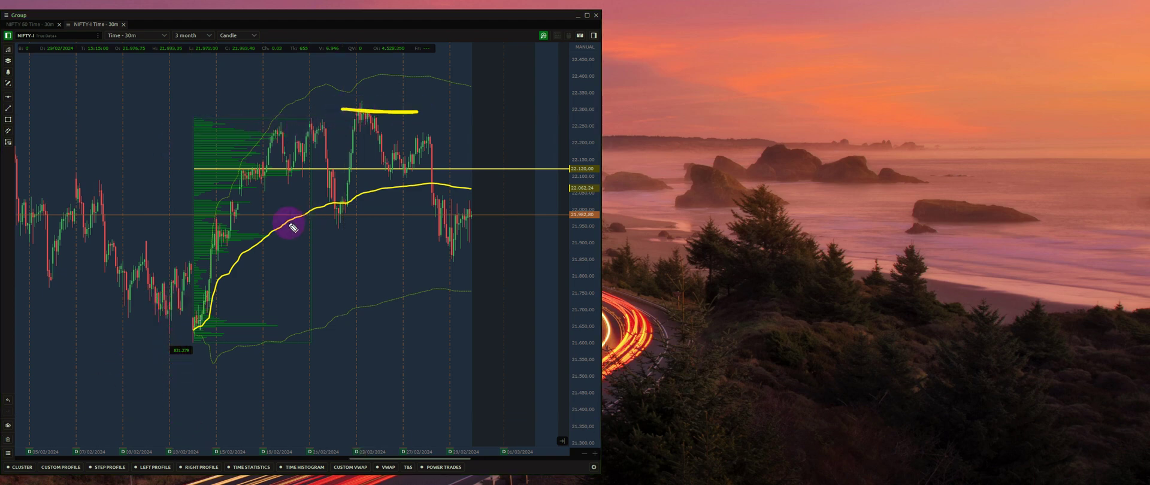
mouse_move(316, 172)
left_mouse_down()
mouse_move(450, 170)
mouse_move(306, 169)
left_mouse_up()
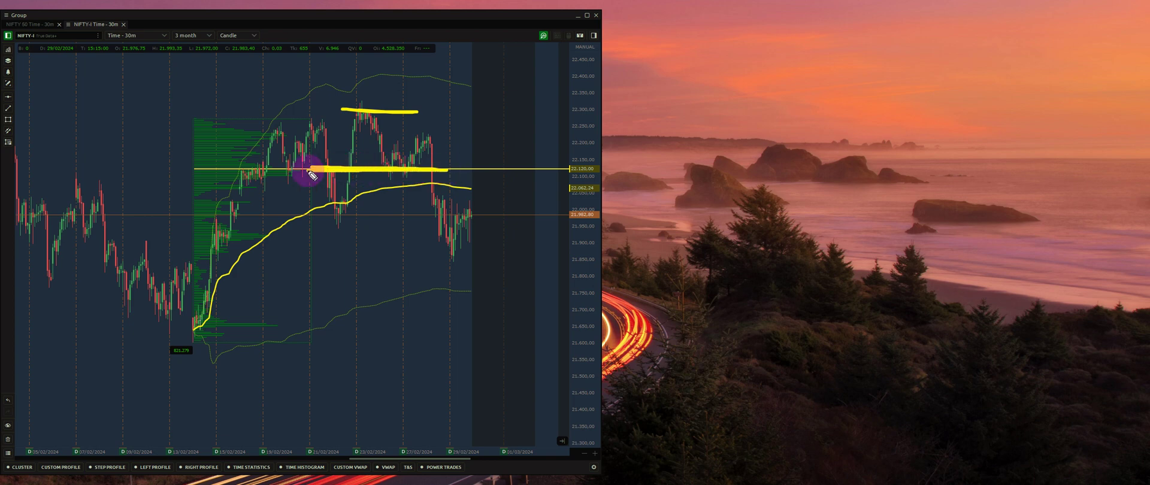
left_click_drag(248, 212, 441, 184)
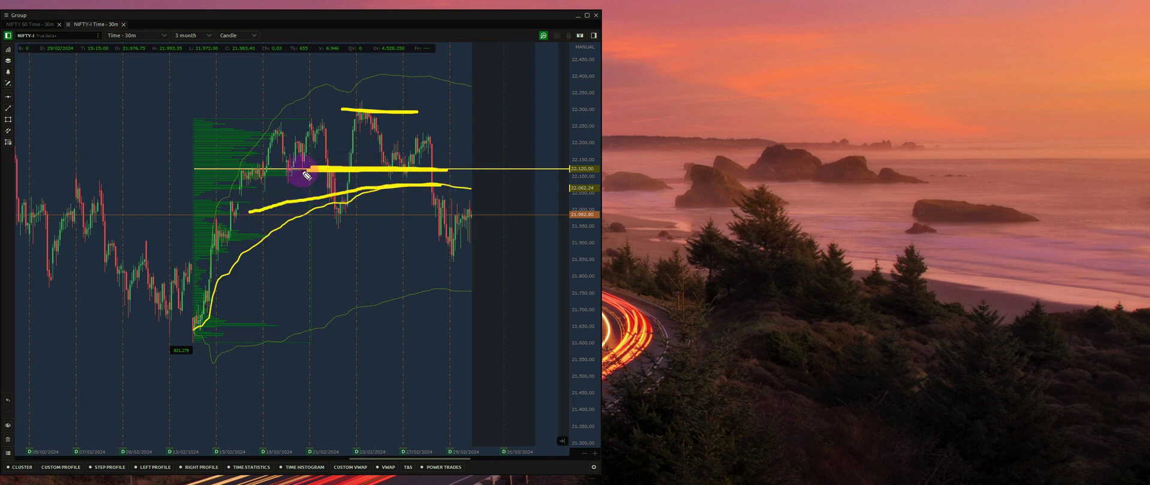
mouse_move(243, 180)
left_mouse_down()
mouse_move(306, 178)
mouse_move(258, 156)
mouse_move(239, 172)
mouse_move(318, 124)
left_mouse_up()
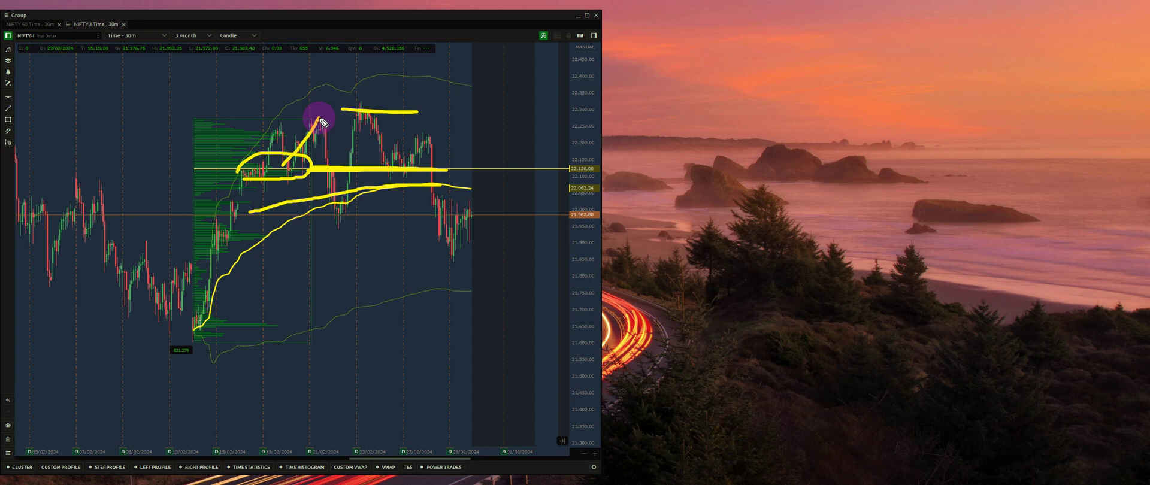
left_click_drag(319, 119, 324, 206)
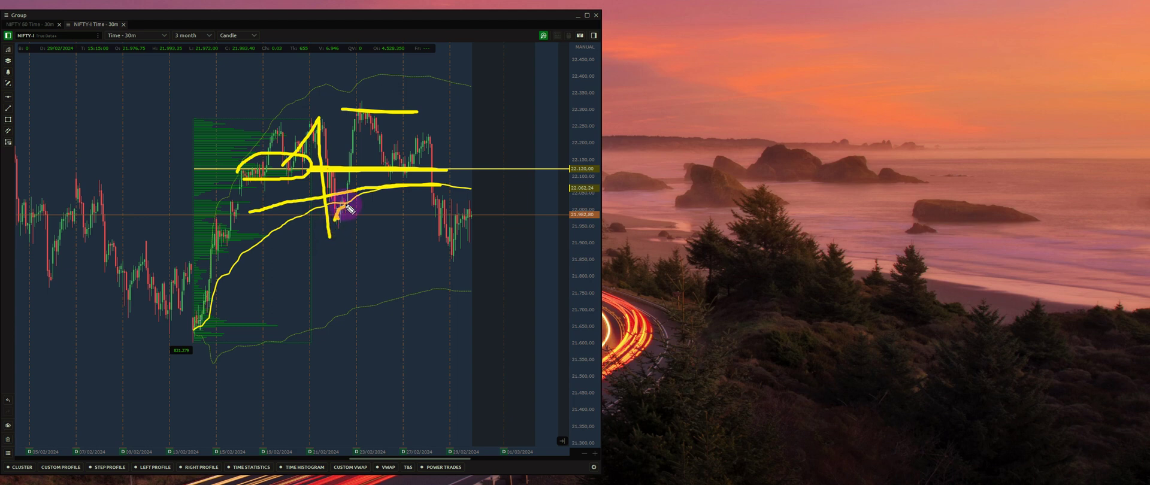
left_click(364, 97)
key("Escape")
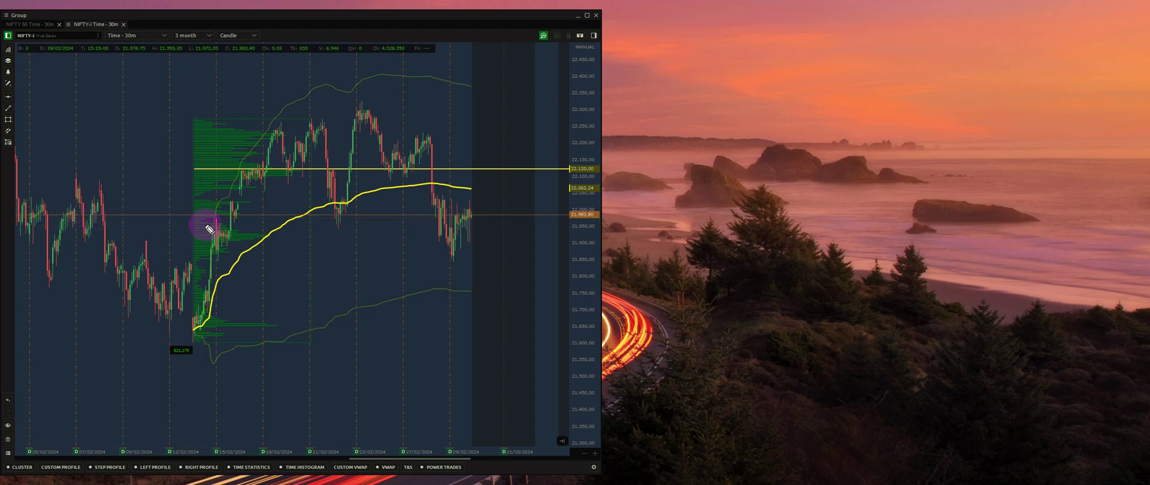
Step: Draw a yellow support line under the 22 February low, trace the preceding rally, circle the pullback, and clear the annotations
left_click_drag(226, 224, 359, 221)
left_click_drag(238, 214, 277, 129)
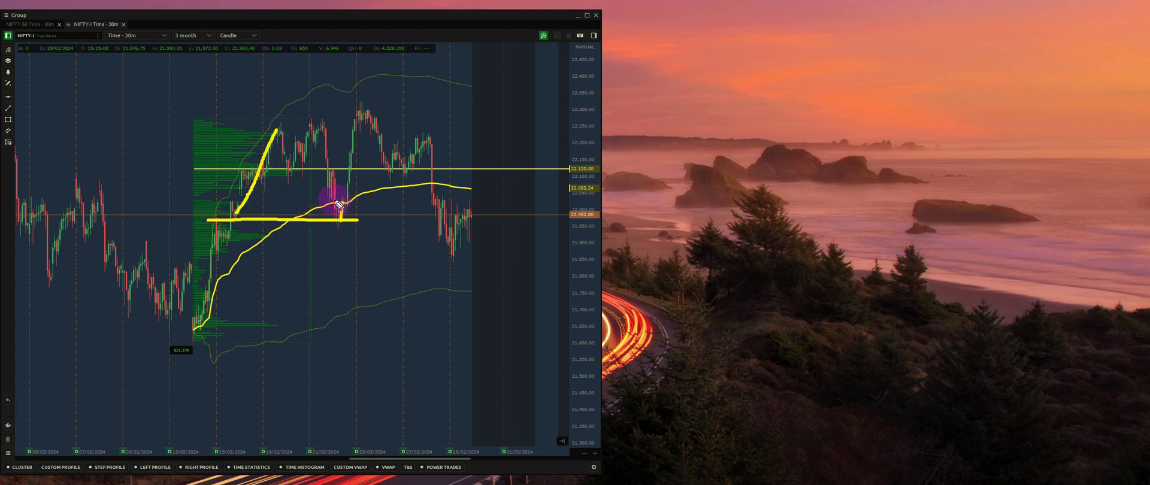
mouse_move(352, 206)
left_mouse_down()
mouse_move(337, 224)
mouse_move(329, 195)
mouse_move(353, 210)
left_mouse_up()
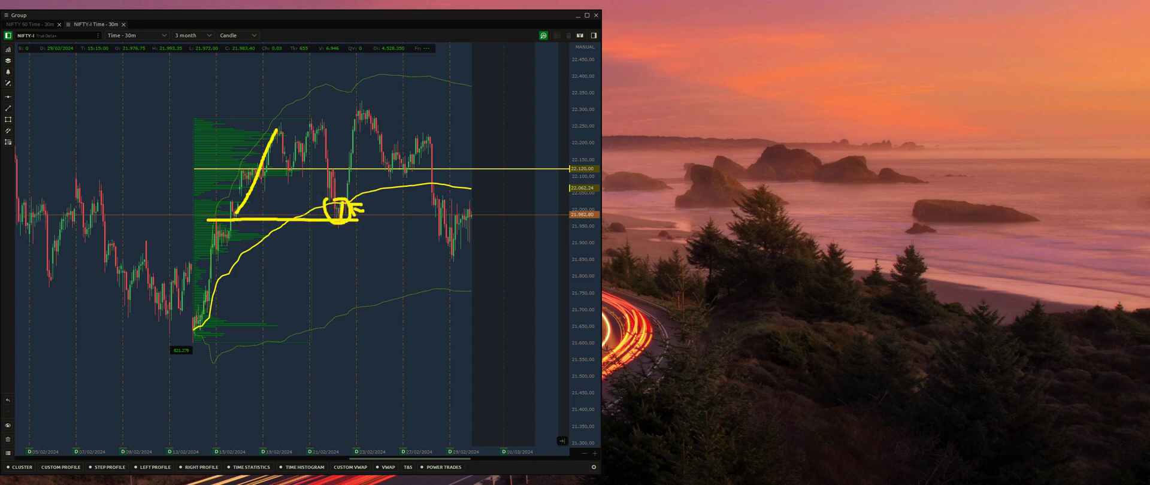
key("Escape")
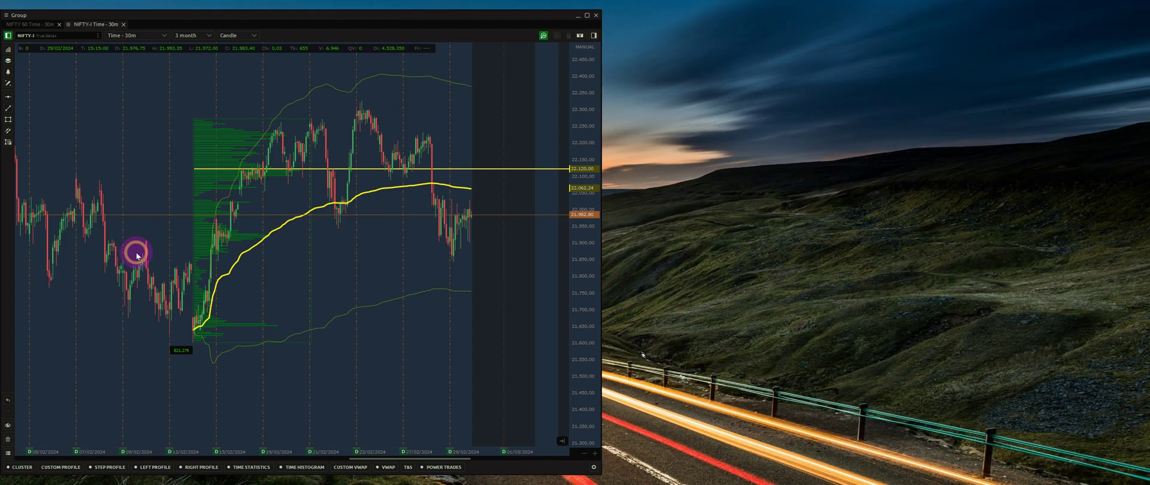
left_click(132, 247)
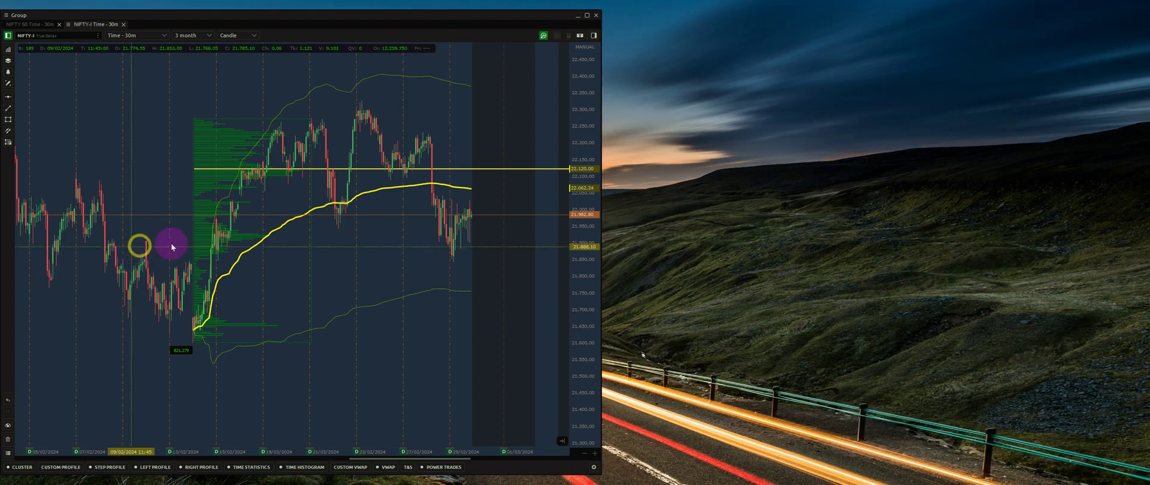
left_click(194, 185)
left_click(213, 188)
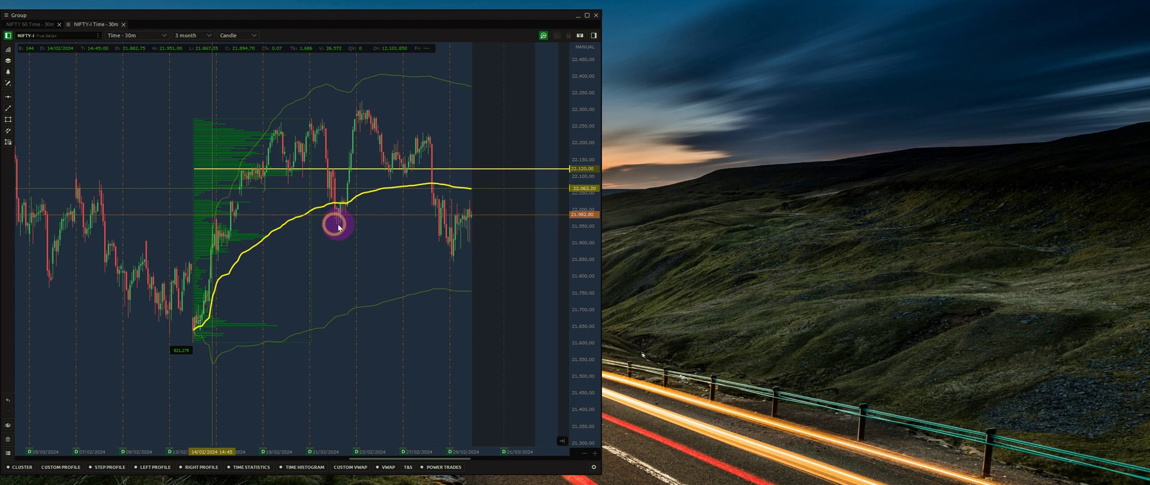
left_click(337, 227)
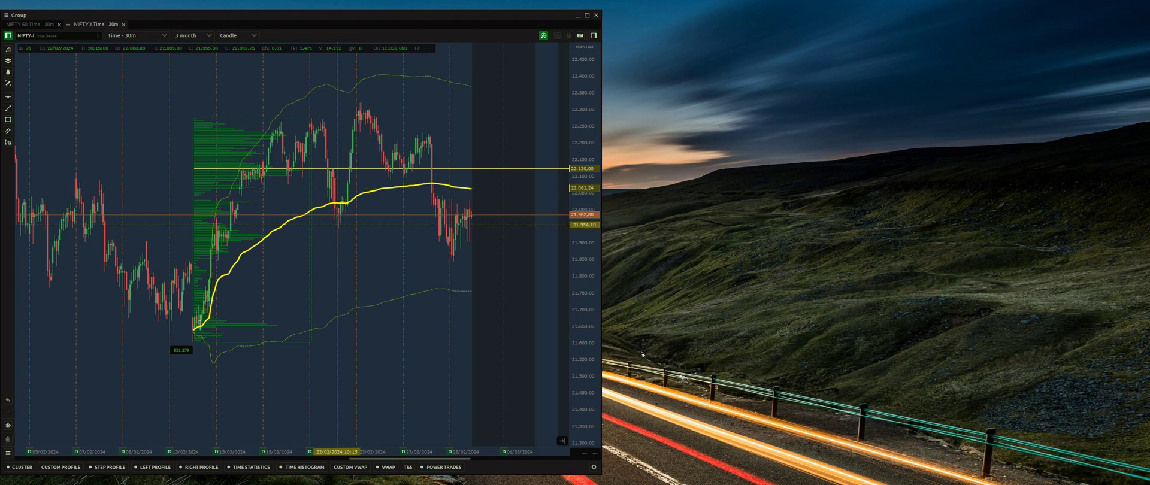
left_click(220, 109)
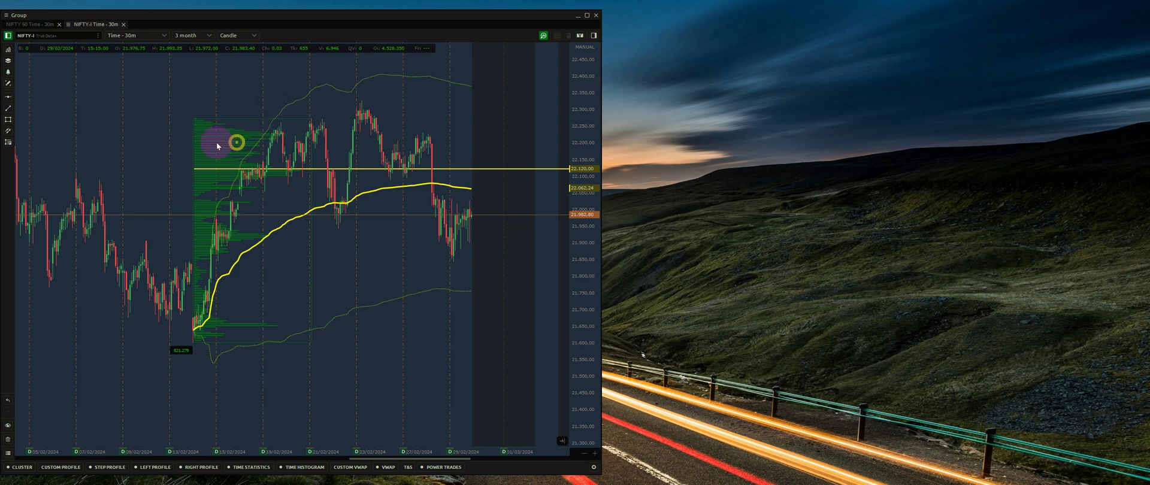
Step: Place the NIFTY-I 15-minute cluster chart beside the 30-minute chart, showing the 23 February morning candles
left_click_drag(0, 121, 825, 26)
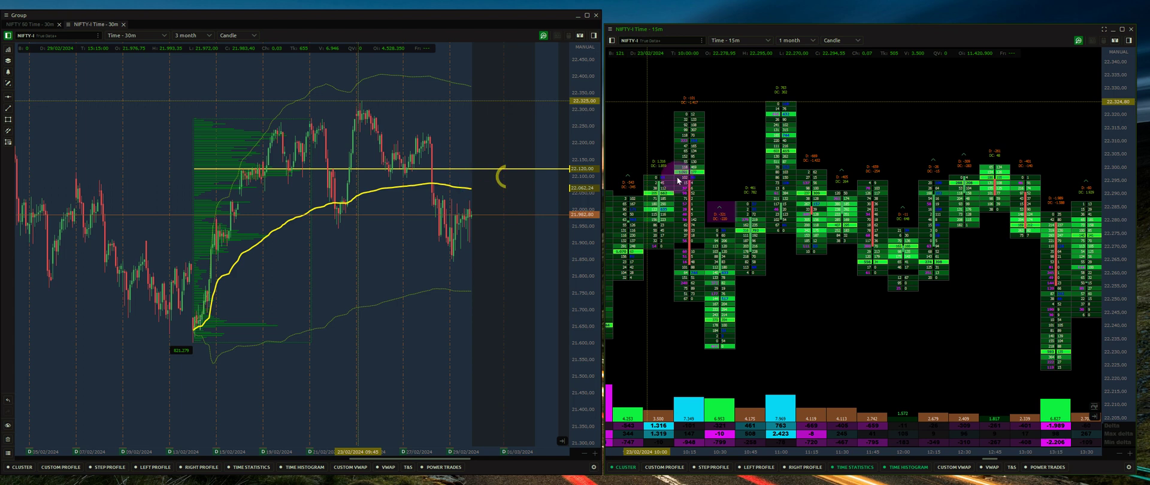
scroll(716, 190, "up", 1)
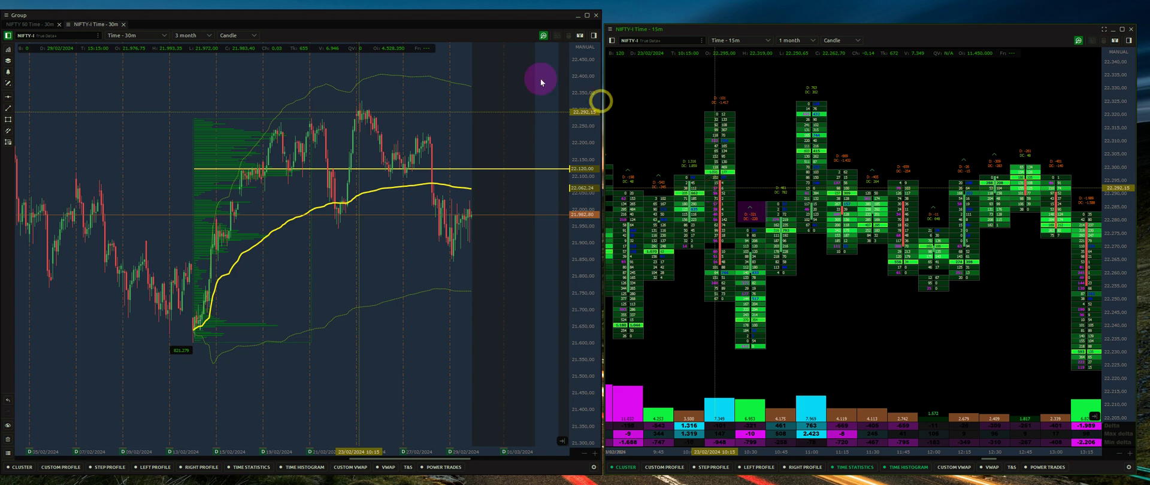
Step: Switch to the NIFTY 50 30-minute chart and inspect the thick yellow horizontal level
left_click(30, 26)
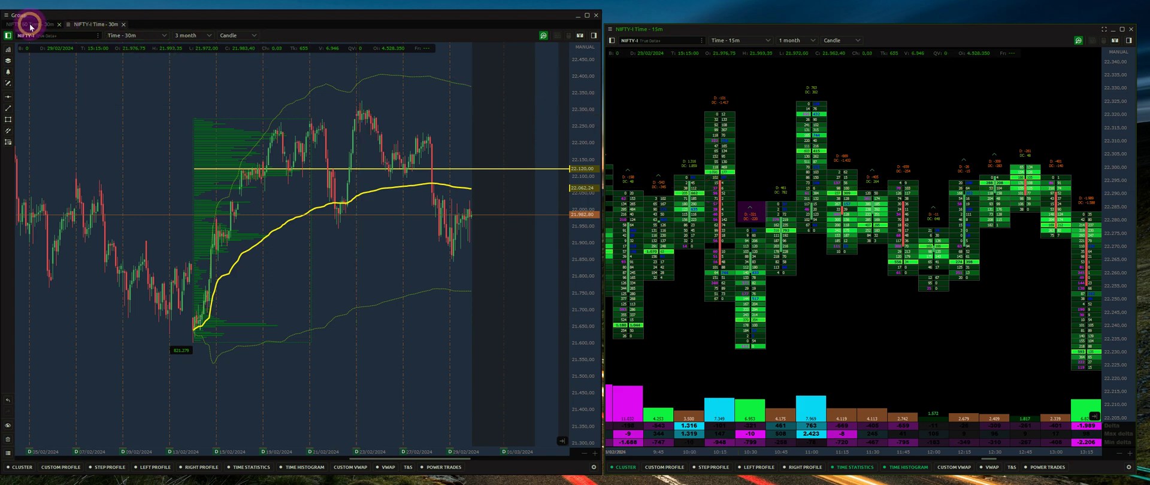
left_click(31, 27)
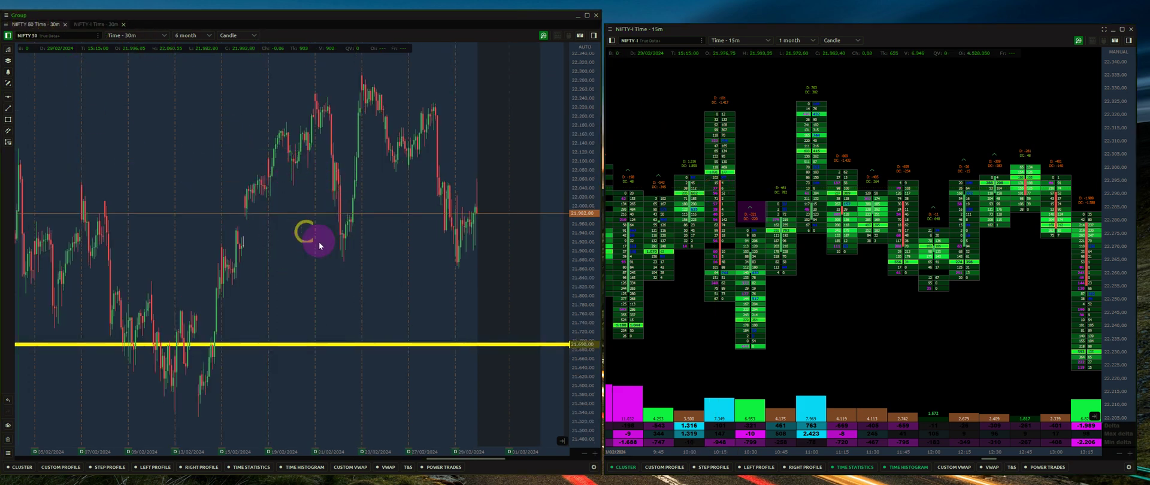
left_click(268, 348)
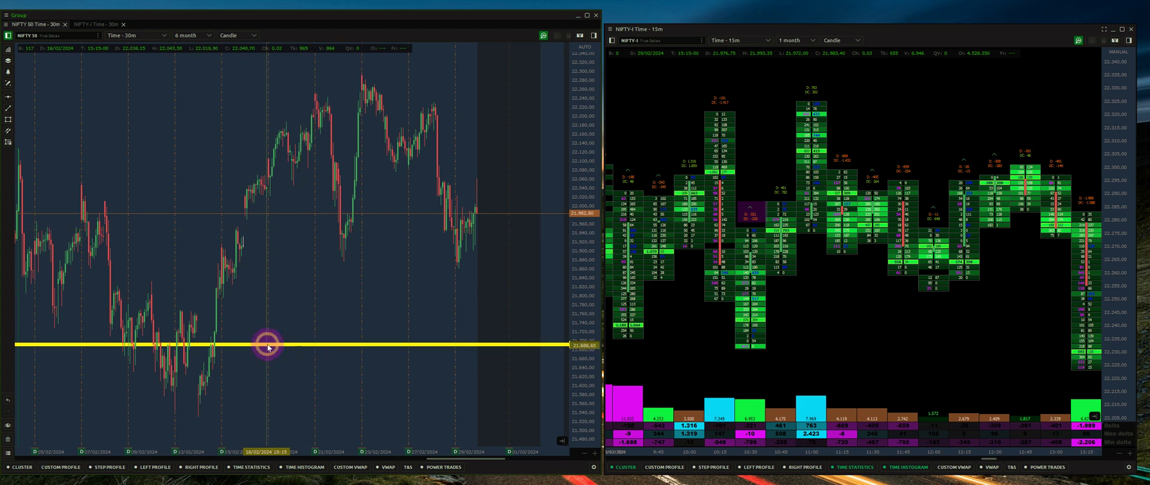
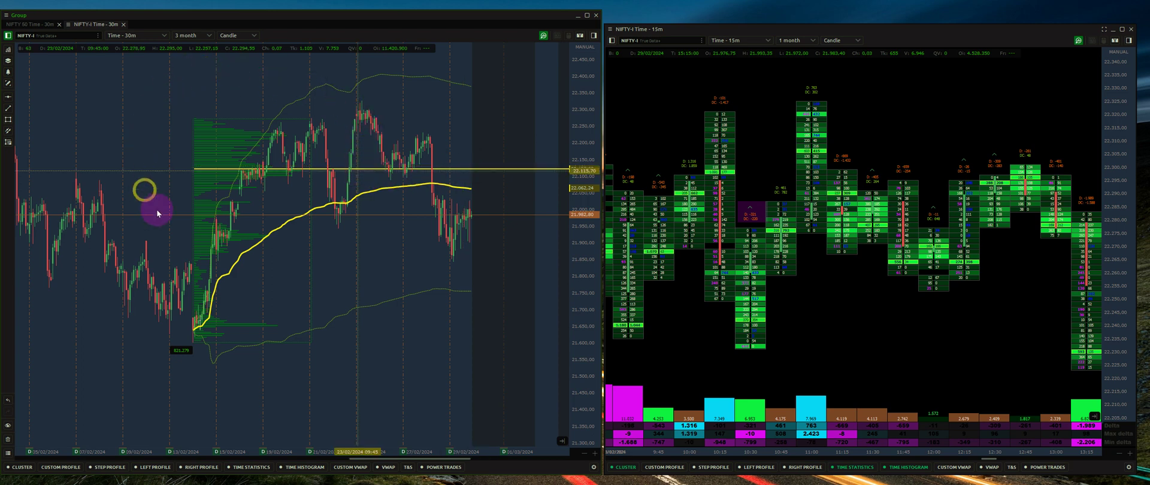
left_click(249, 241)
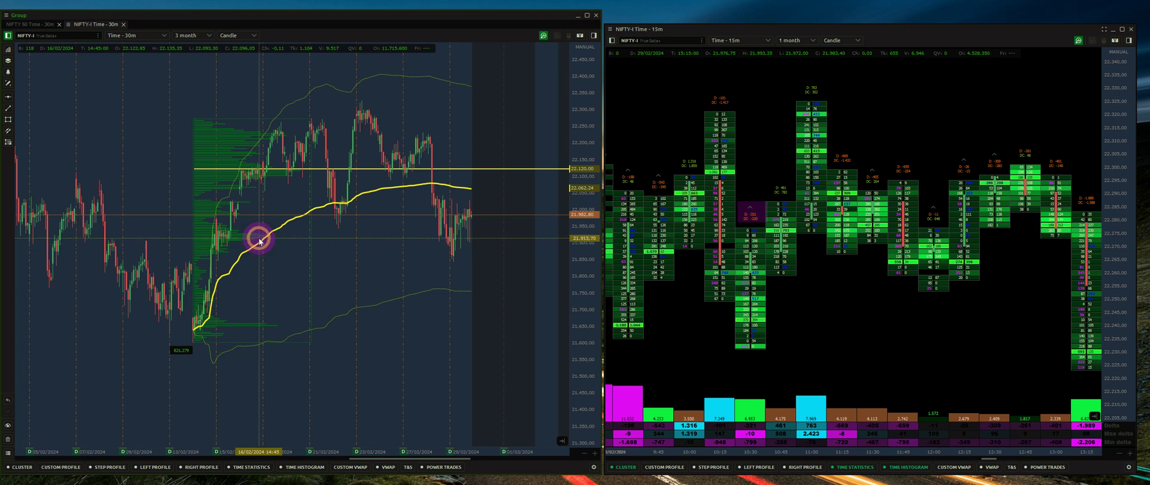
left_click(395, 164)
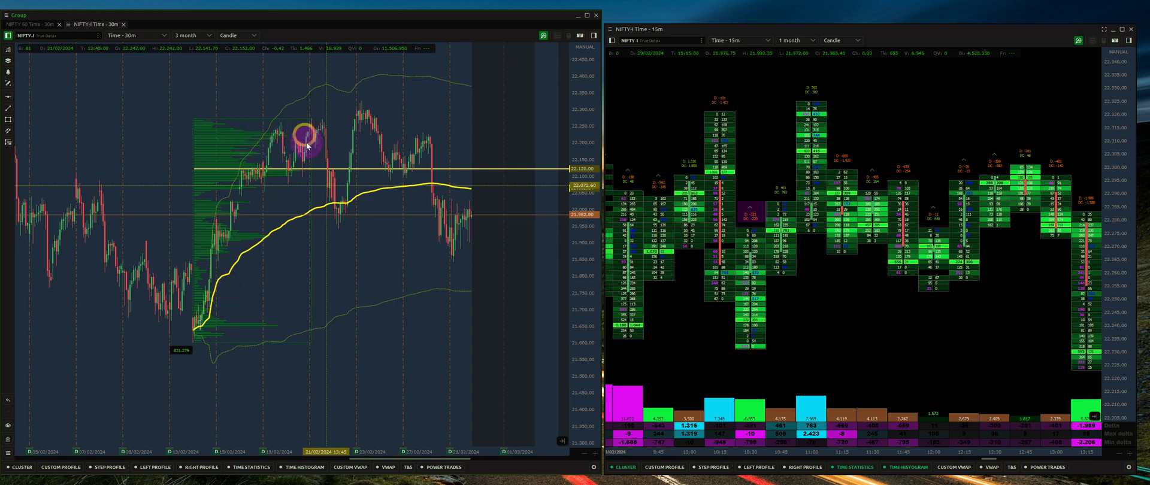
left_click(251, 292)
left_click(251, 220)
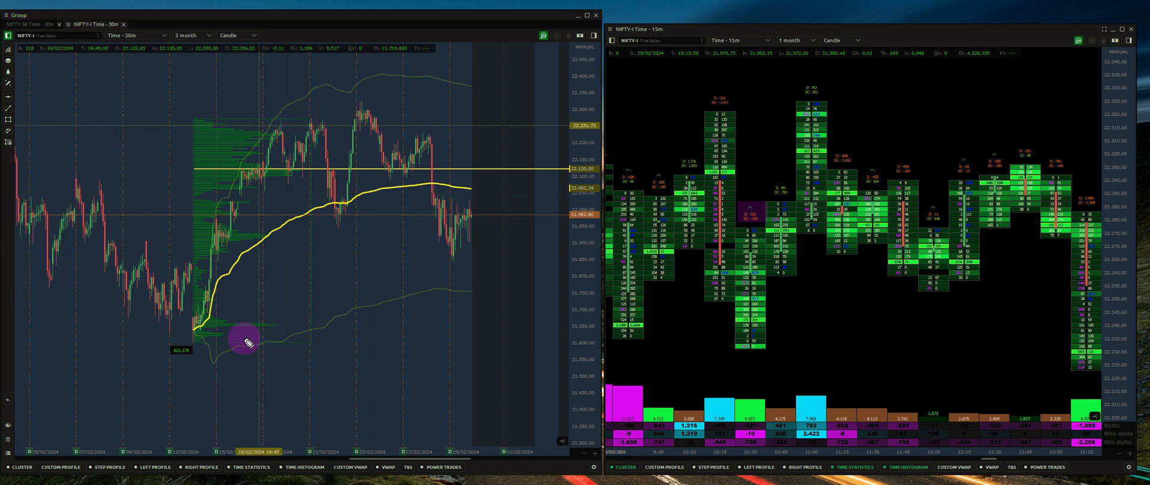
Step: Mark the NIFTY-I 30-minute chart's range low and range high with long freehand yellow lines, and clear the annotations
left_click_drag(181, 346, 450, 356)
left_click_drag(173, 115, 555, 112)
left_click_drag(180, 350, 54, 352)
left_click_drag(160, 115, 53, 116)
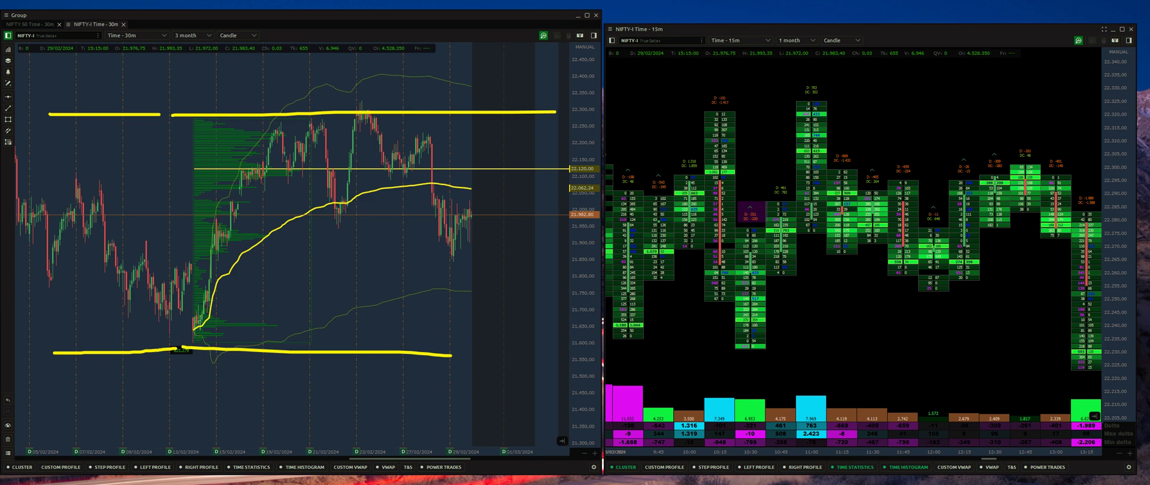
key("Escape")
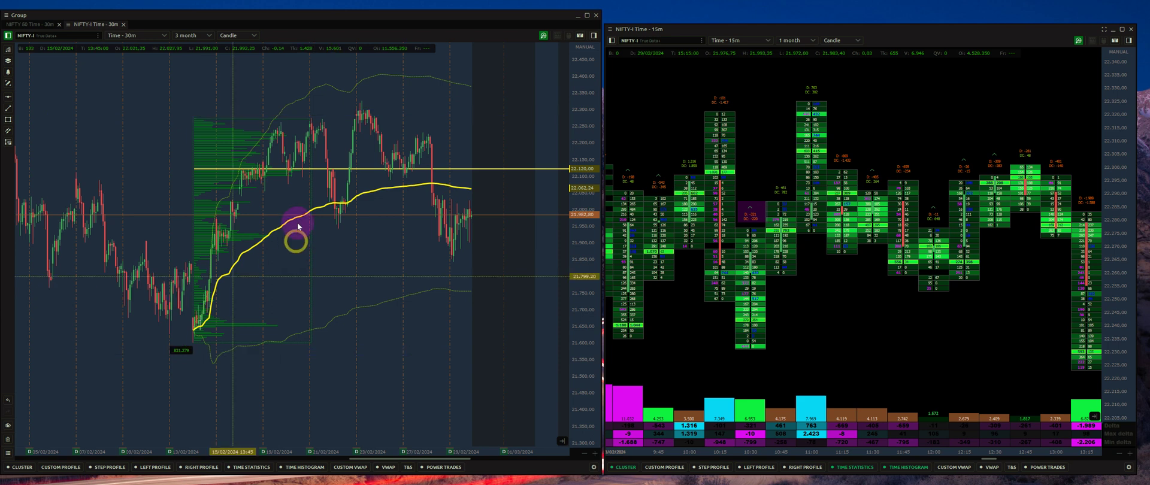
Step: Examine the 22 February pullback around the anchored VWAP and the 23 February swing high on the NIFTY-I 30-minute chart
left_click(205, 333)
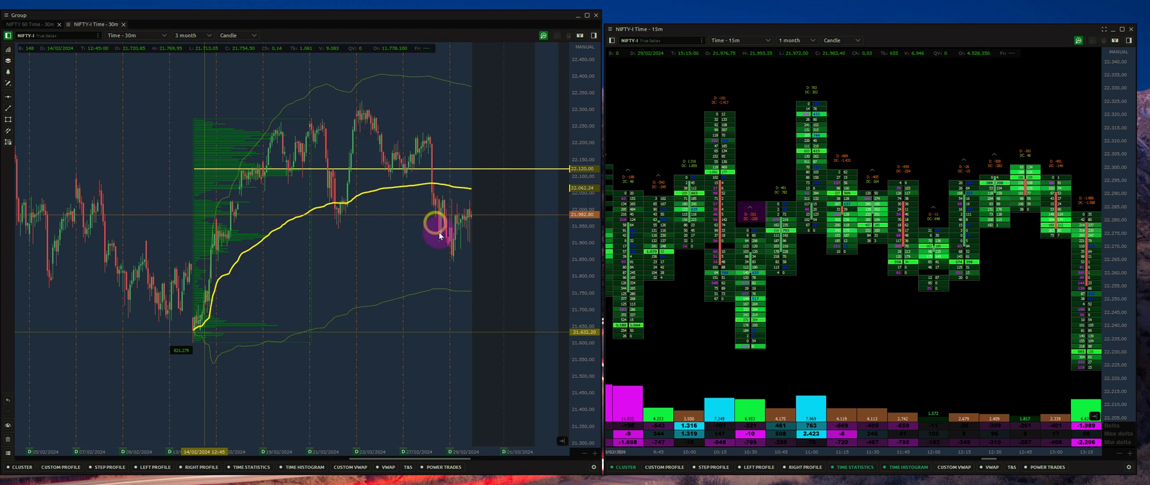
left_click(456, 309)
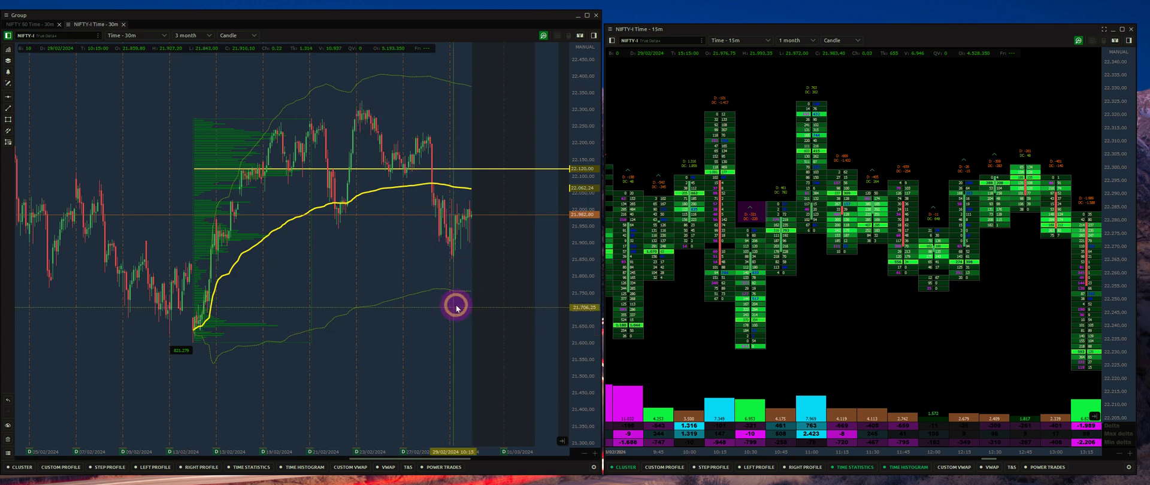
left_click(452, 270)
left_click(340, 225)
left_click(337, 221)
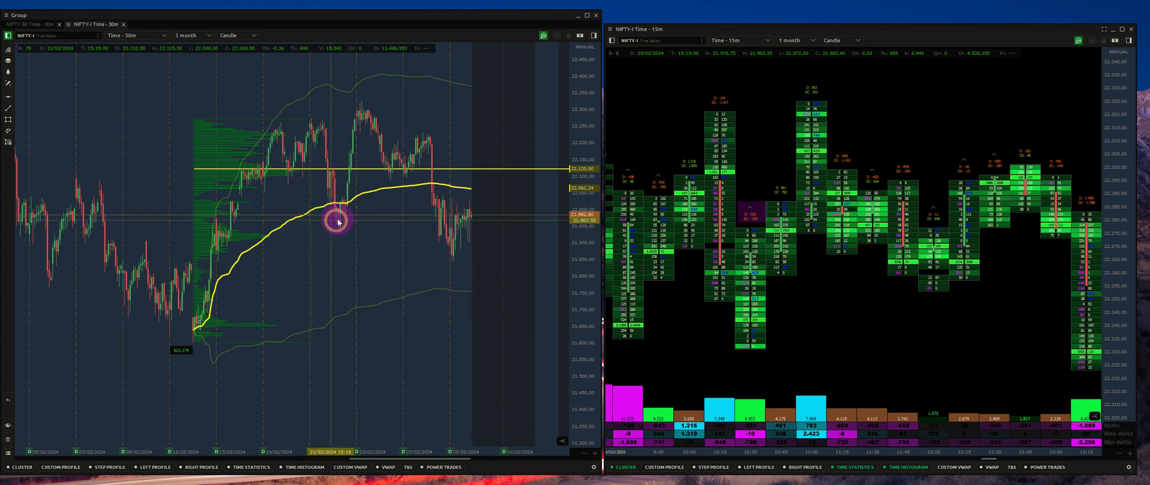
left_click(338, 214)
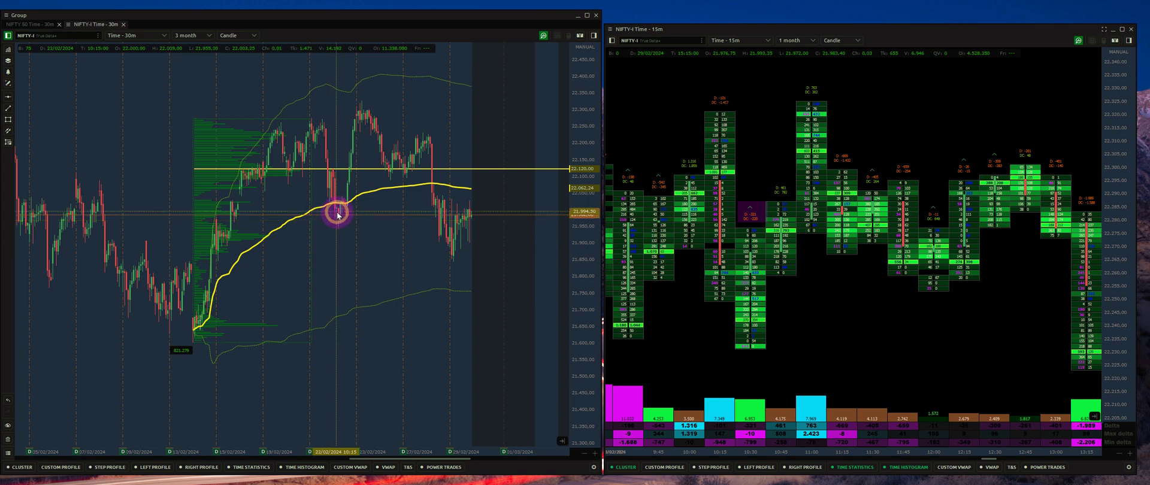
left_click(336, 211)
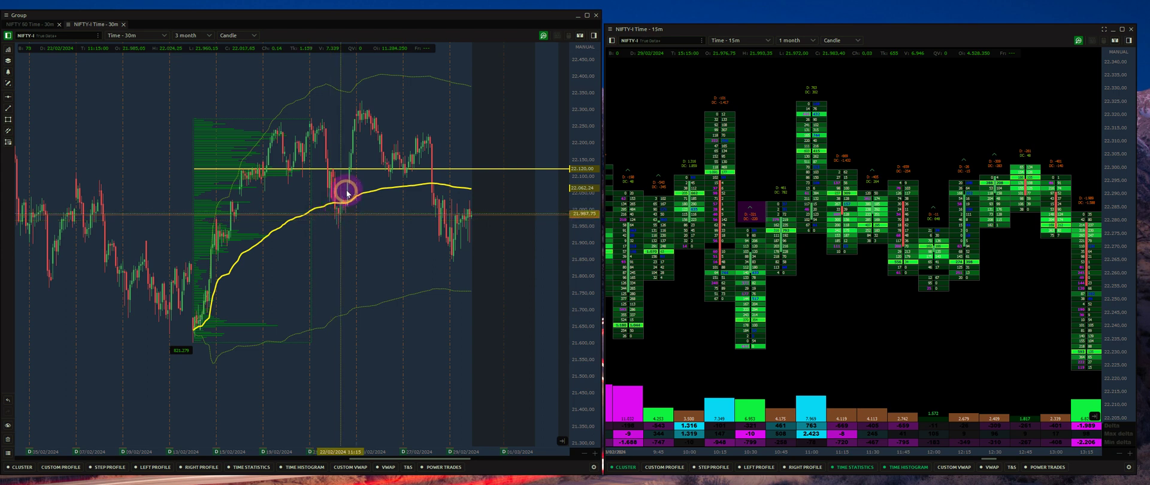
left_click(345, 204)
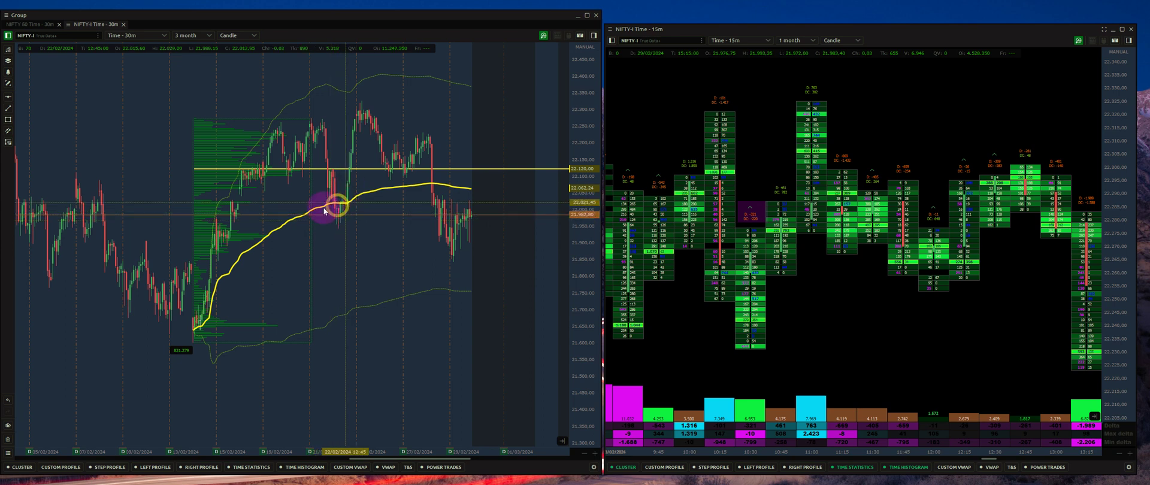
left_click(327, 207)
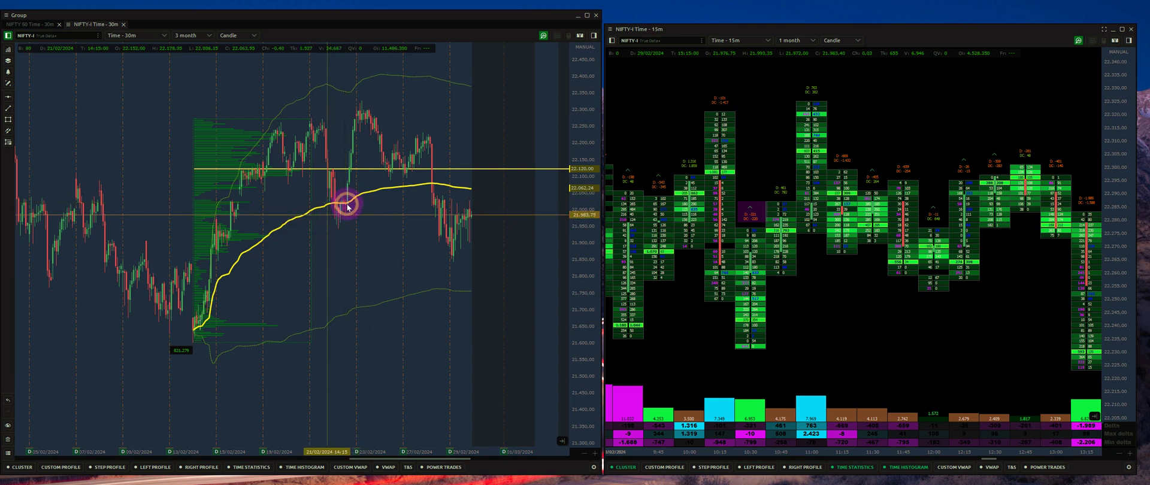
left_click(356, 105)
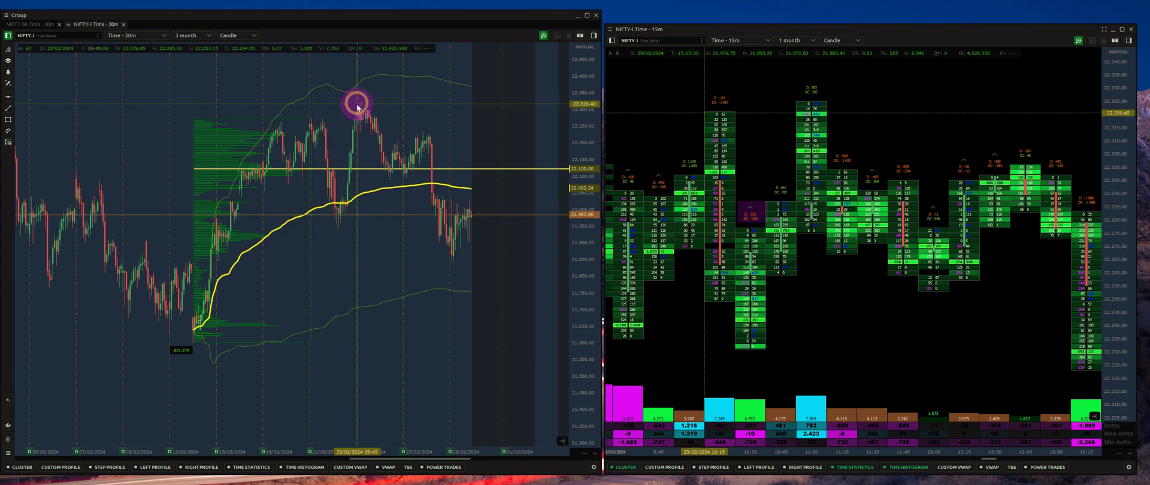
Step: Mark the range high on the NIFTY-I 30-minute chart with a freehand horizontal line and clear it
left_click(309, 122)
mouse_move(294, 119)
left_mouse_down()
mouse_move(411, 118)
mouse_move(300, 119)
left_mouse_up()
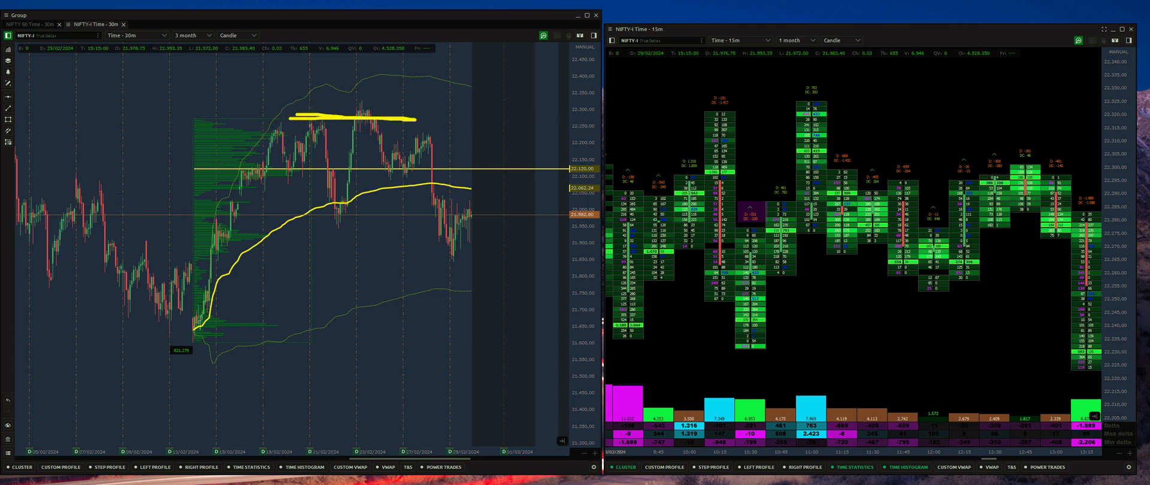
key("Escape")
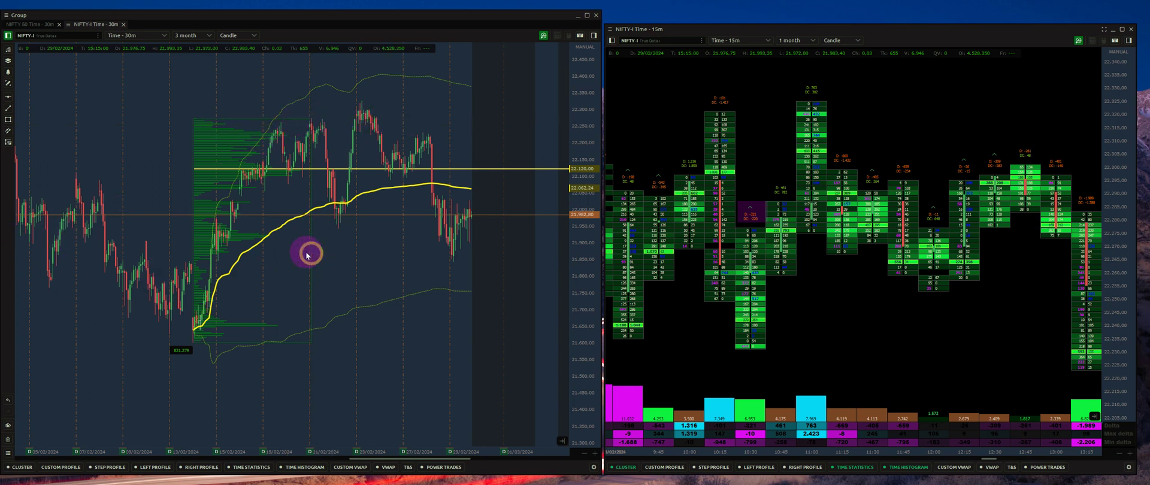
Step: Bring the 15-minute cluster chart back from 23 February to the 22 February morning sell-off
left_click_drag(695, 260, 727, 262)
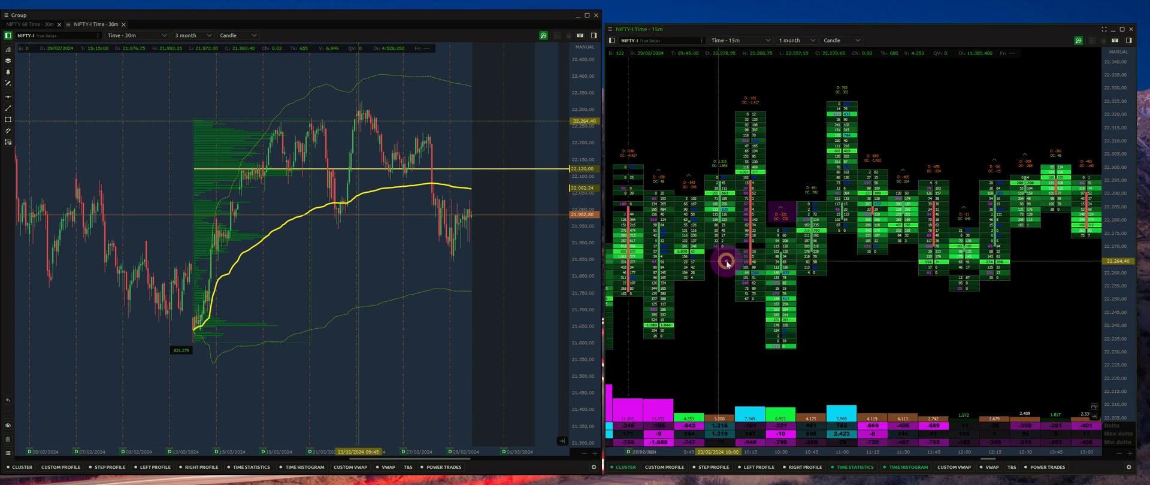
left_click_drag(698, 285, 852, 276)
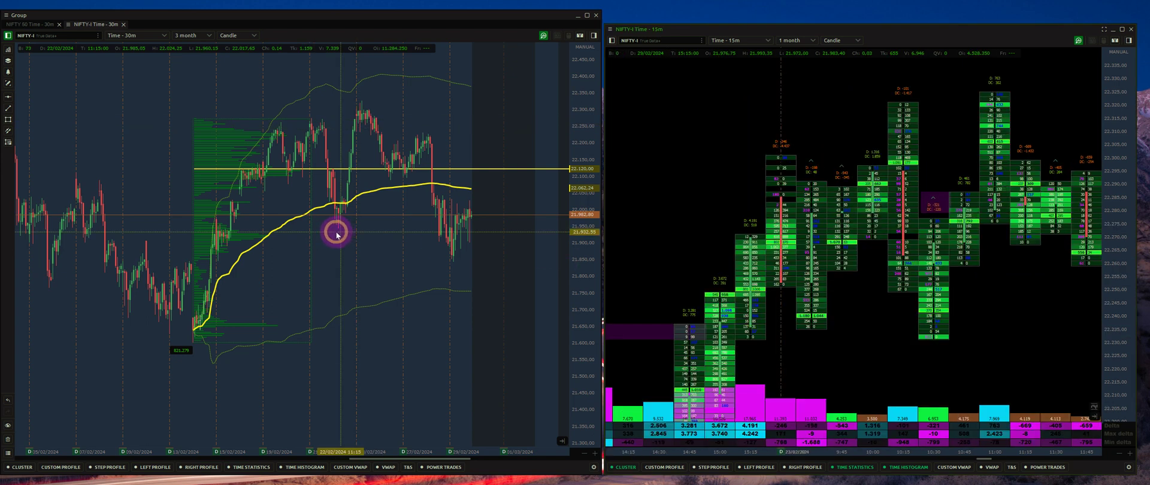
left_click_drag(683, 210, 837, 182)
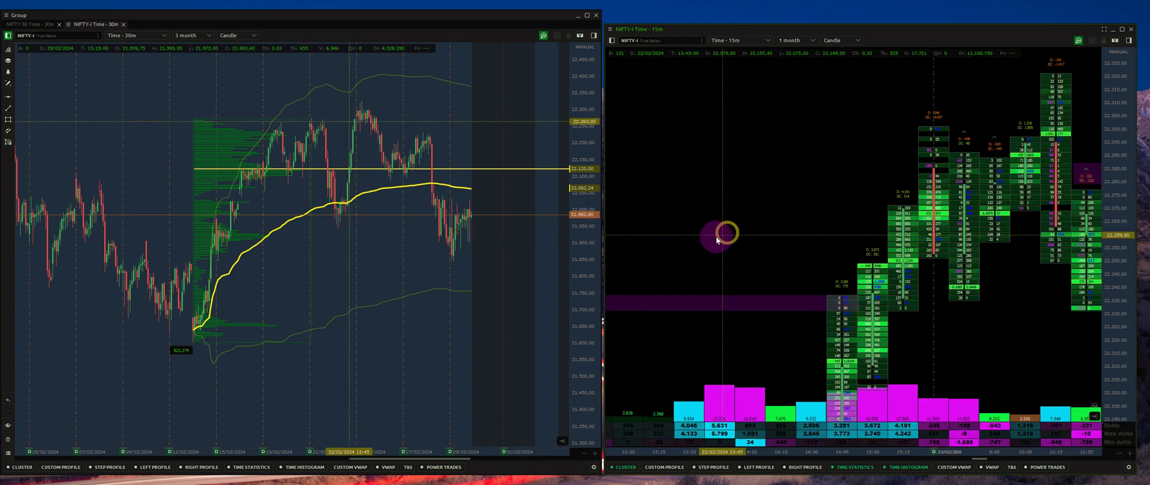
left_click_drag(794, 239, 831, 161)
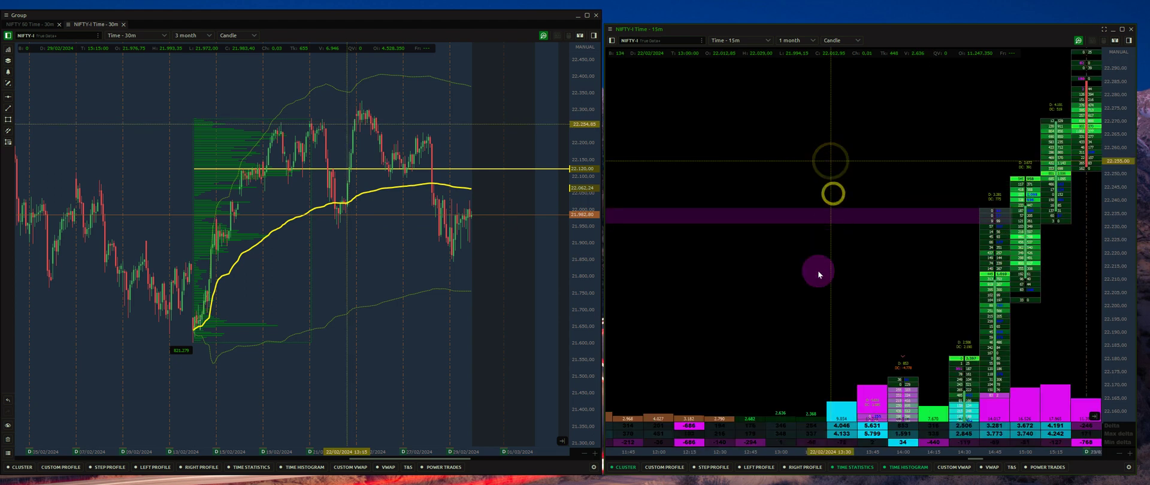
left_click_drag(799, 243, 818, 164)
left_click_drag(875, 259, 877, 164)
left_click_drag(811, 306, 823, 224)
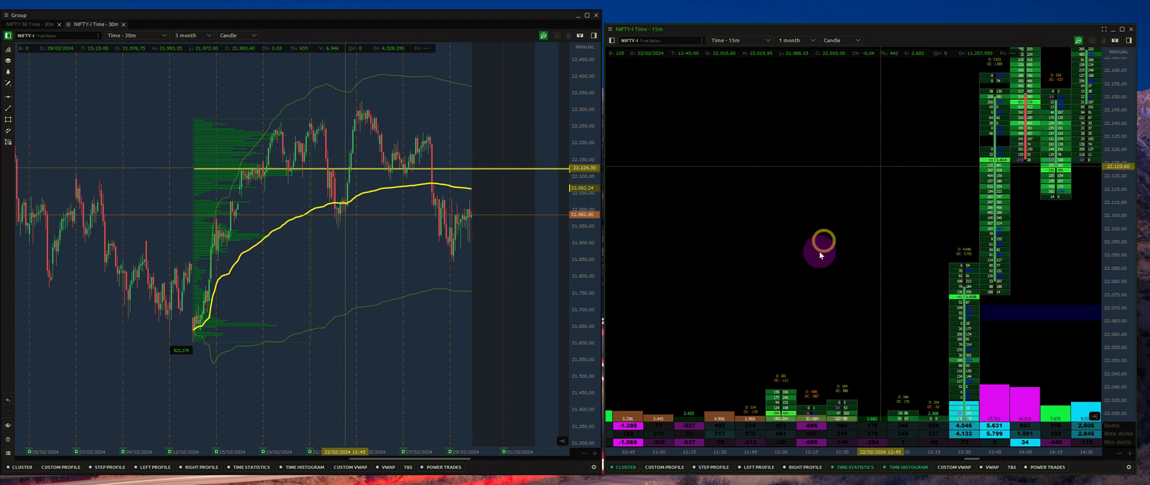
left_click_drag(796, 293, 825, 203)
left_click_drag(794, 264, 727, 249)
left_click_drag(817, 250, 737, 264)
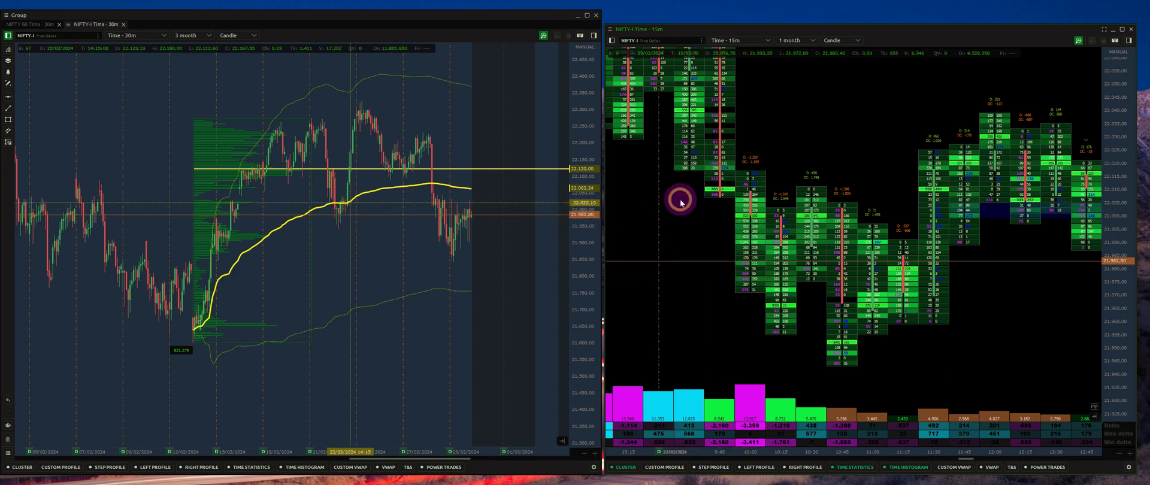
Step: Examine the volume and delta of the 22 February morning clusters, especially the 10:00 candle, on the 15-minute chart
left_click_drag(680, 200, 694, 206)
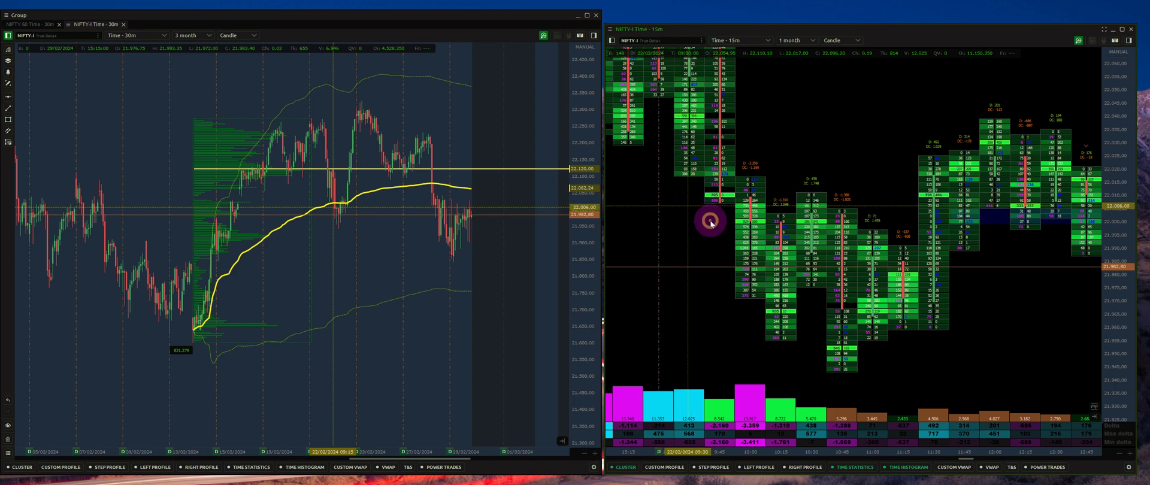
left_click_drag(712, 223, 709, 224)
left_click_drag(626, 379, 628, 380)
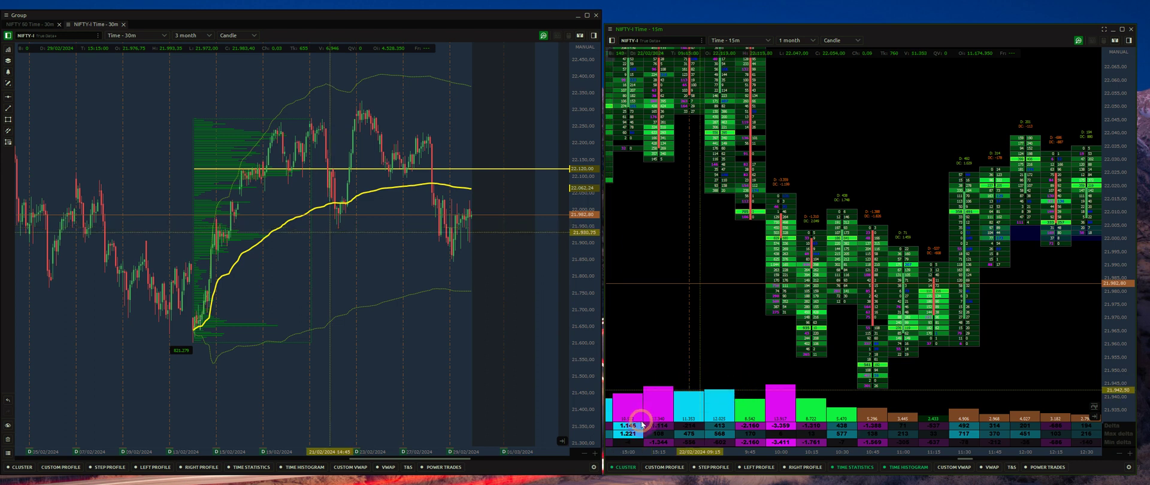
left_click_drag(780, 400, 781, 403)
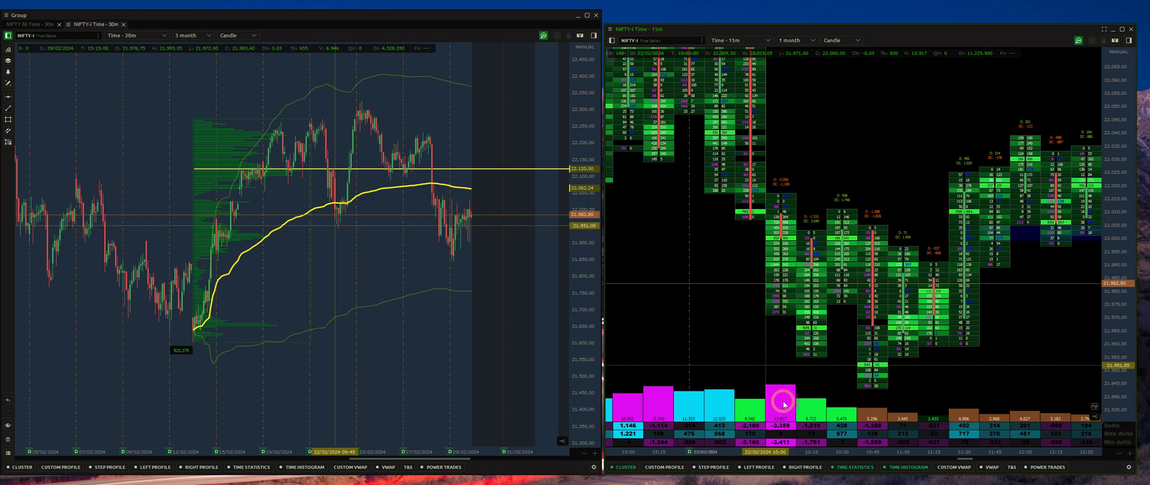
left_click_drag(787, 400, 701, 318)
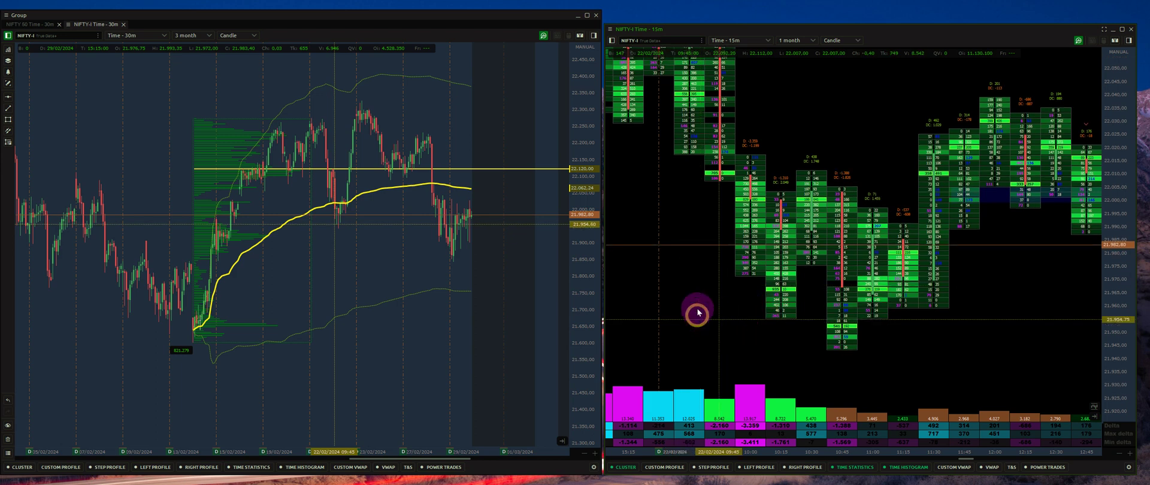
left_click_drag(700, 146, 668, 141)
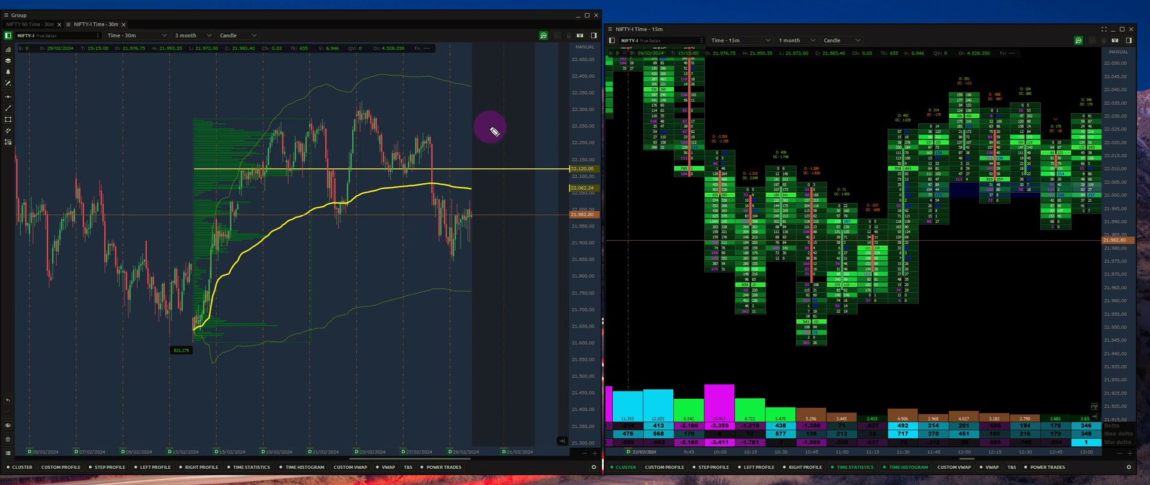
Step: Sketch the decline freehand on the 30-minute chart, and the drop, rebound and tapering volume bars on the 15-minute cluster chart
left_click_drag(337, 118, 354, 193)
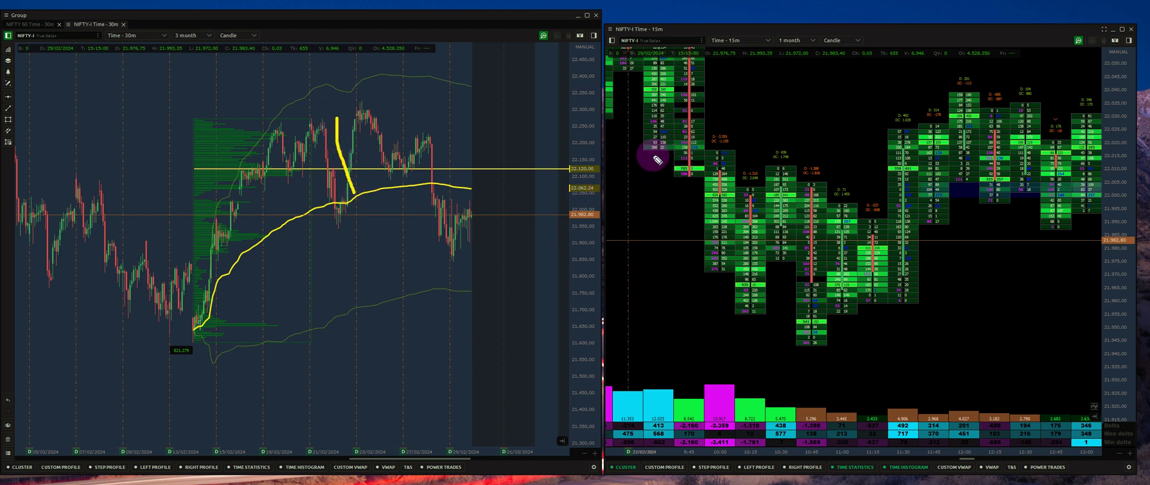
mouse_move(653, 154)
left_mouse_down()
mouse_move(760, 305)
mouse_move(776, 207)
left_mouse_up()
left_click(743, 390)
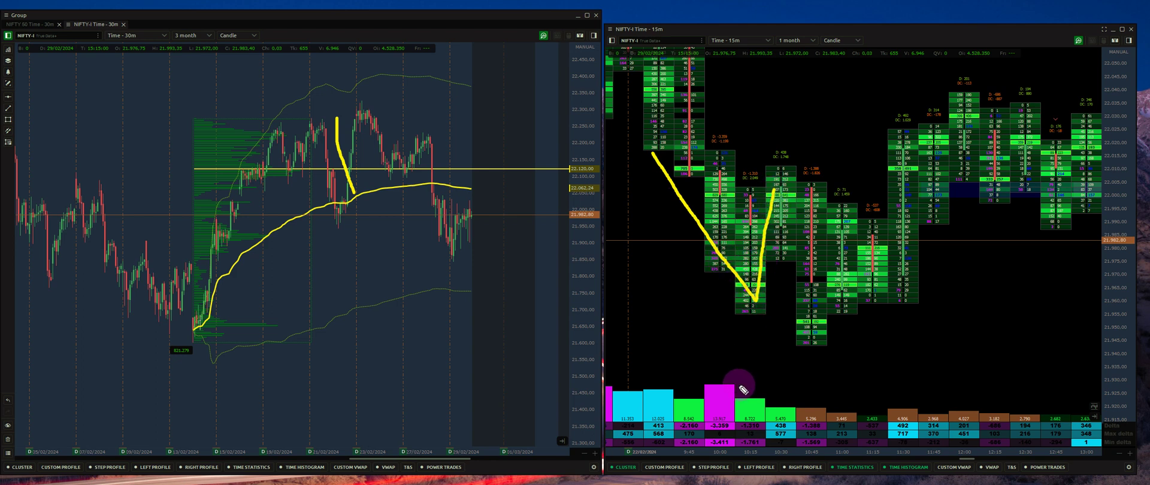
left_click_drag(753, 390, 788, 407)
left_click_drag(748, 326, 756, 324)
left_click(717, 318)
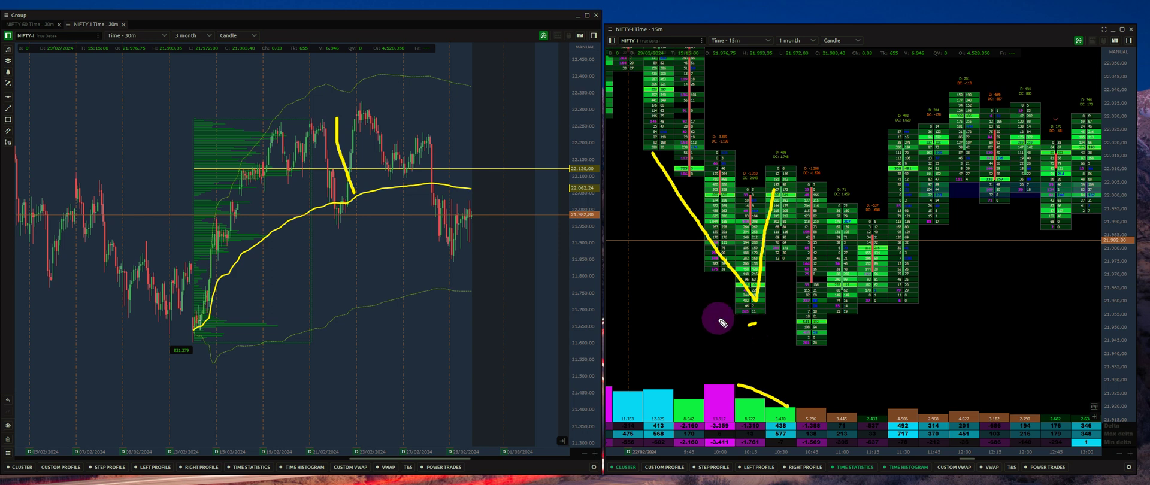
Step: Extend the cluster chart's freehand zigzag down to the 10:45 low, circle the 15m timeframe, and clear all annotations
left_click_drag(790, 199, 816, 322)
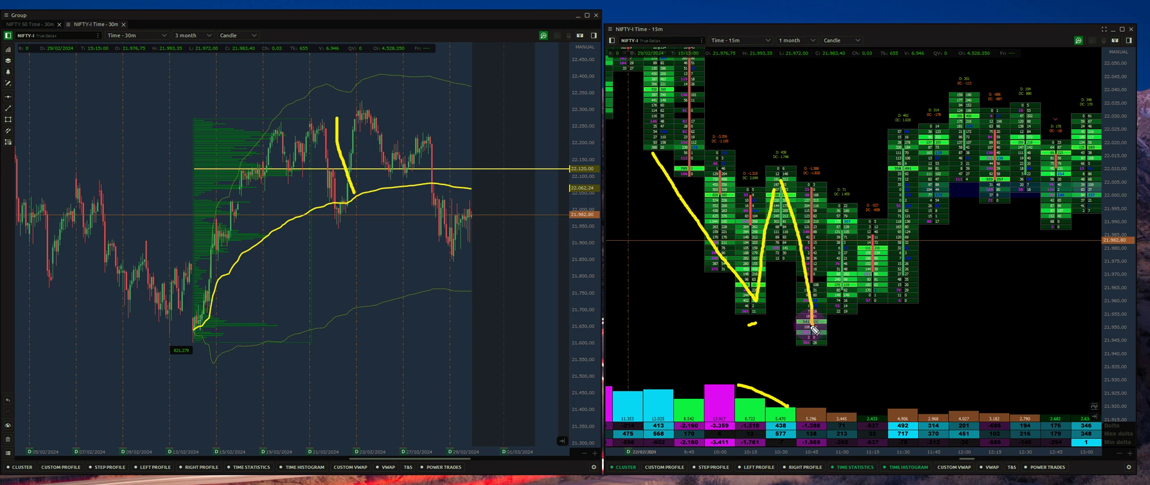
mouse_move(735, 30)
left_mouse_down()
mouse_move(711, 49)
mouse_move(748, 34)
mouse_move(736, 30)
left_mouse_up()
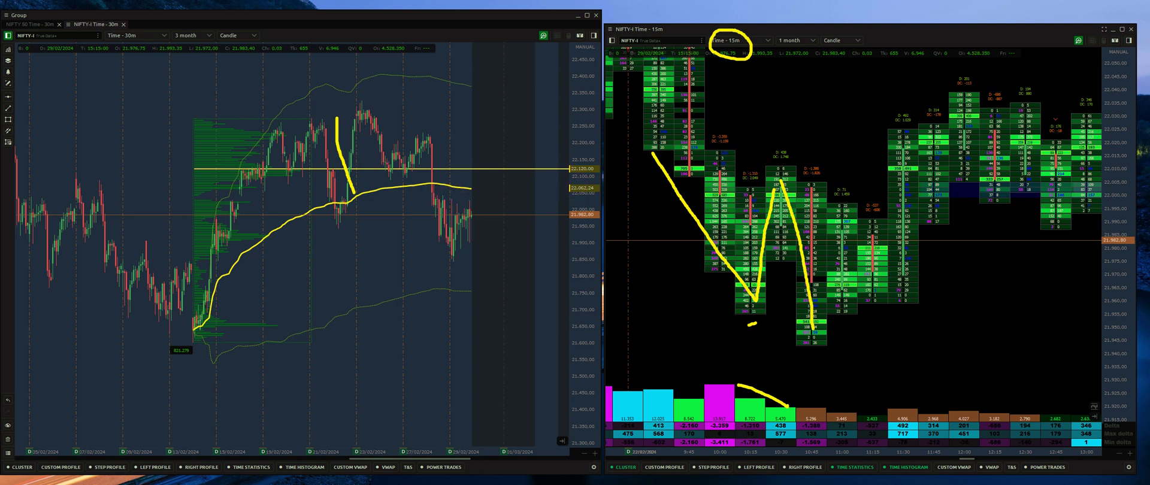
key("Escape")
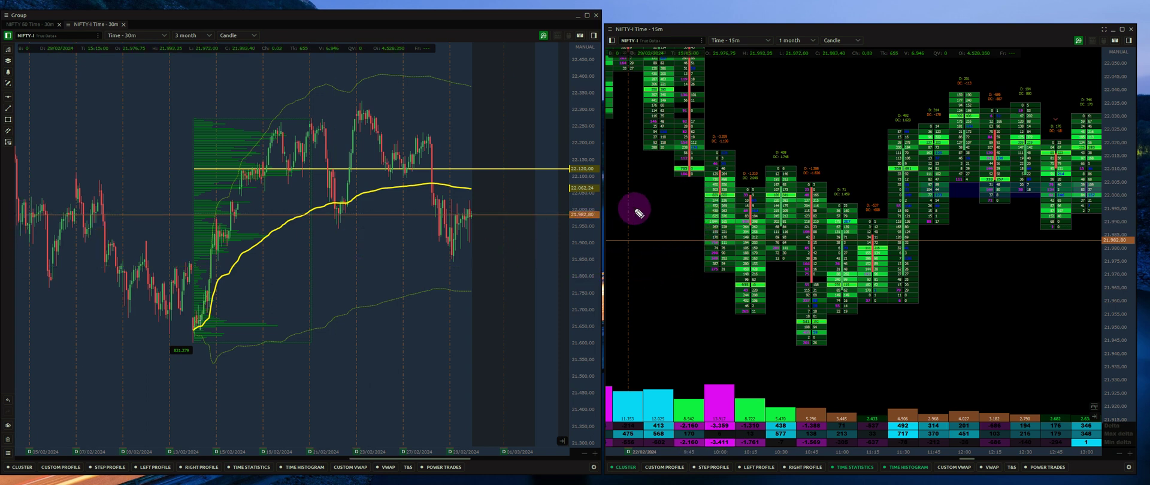
Step: Sketch the cluster chart's decline, underline the 22 February low on the 30-minute chart, and draw an arrow up to the 23 February high
left_click_drag(647, 128, 678, 202)
left_click_drag(317, 216, 327, 215)
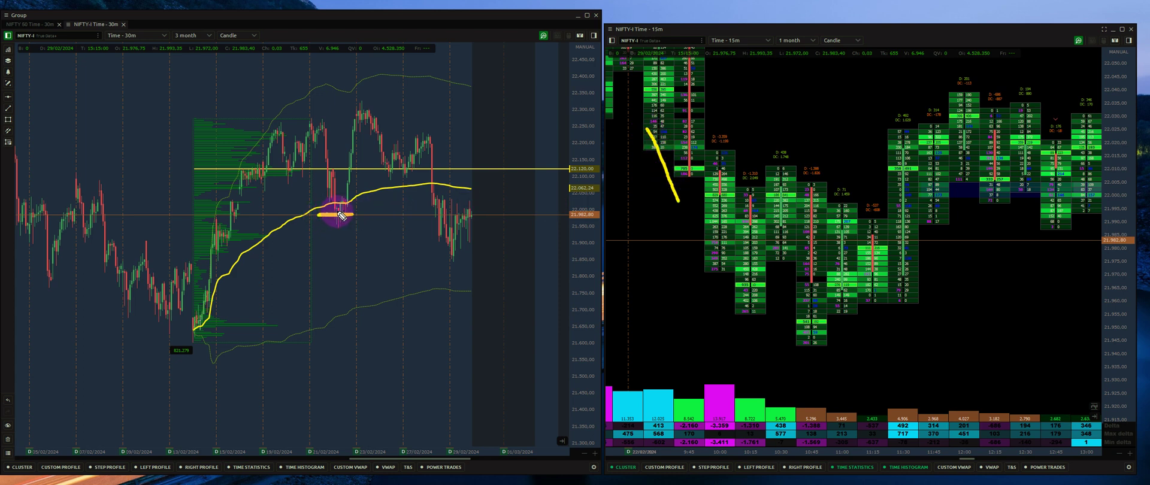
mouse_move(349, 214)
left_mouse_down()
mouse_move(361, 113)
mouse_move(360, 123)
left_mouse_up()
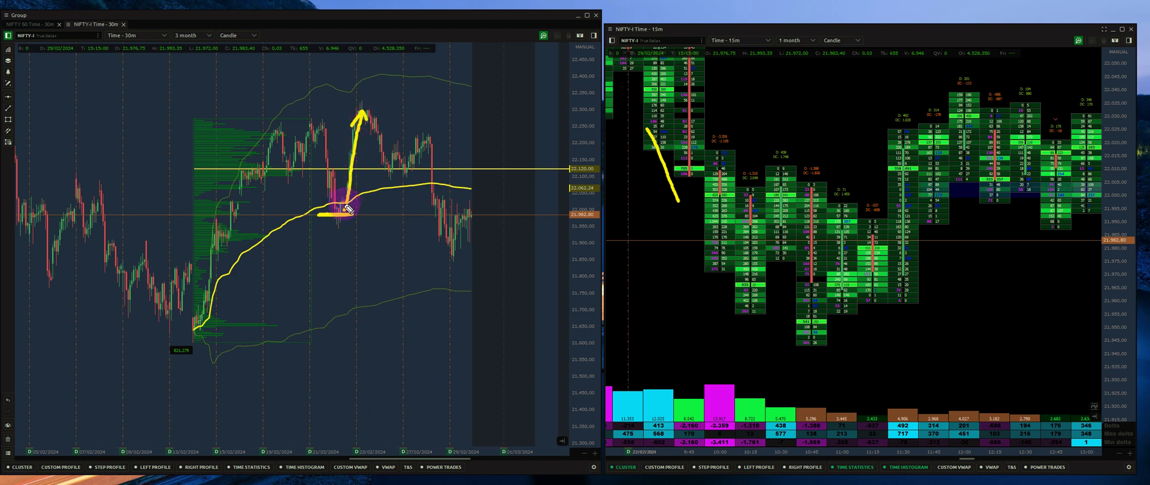
left_click_drag(348, 211, 322, 217)
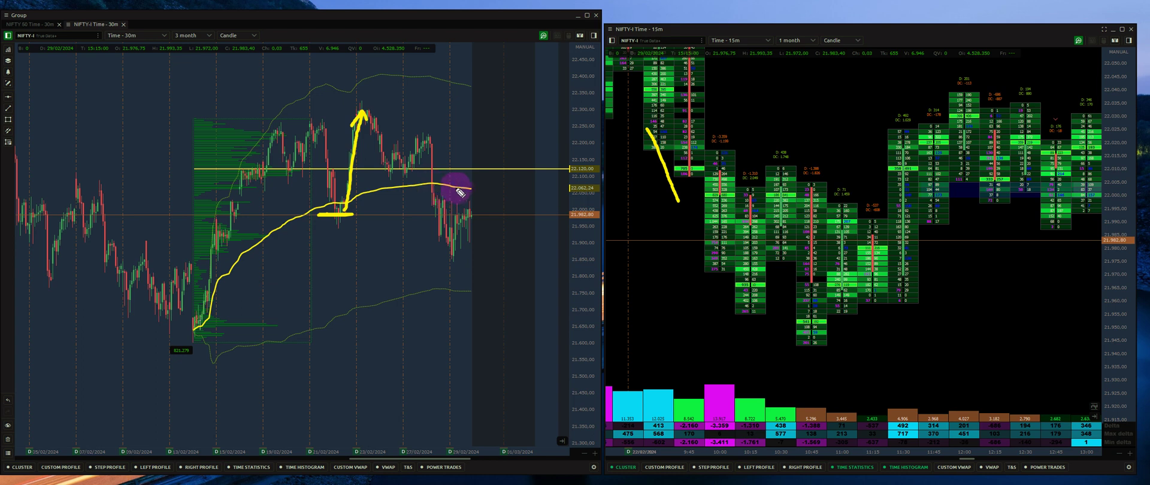
Step: Mark the current ends of the anchored VWAP and its upper and lower bands with short freehand dashes on the 30-minute chart
left_click_drag(477, 188, 486, 188)
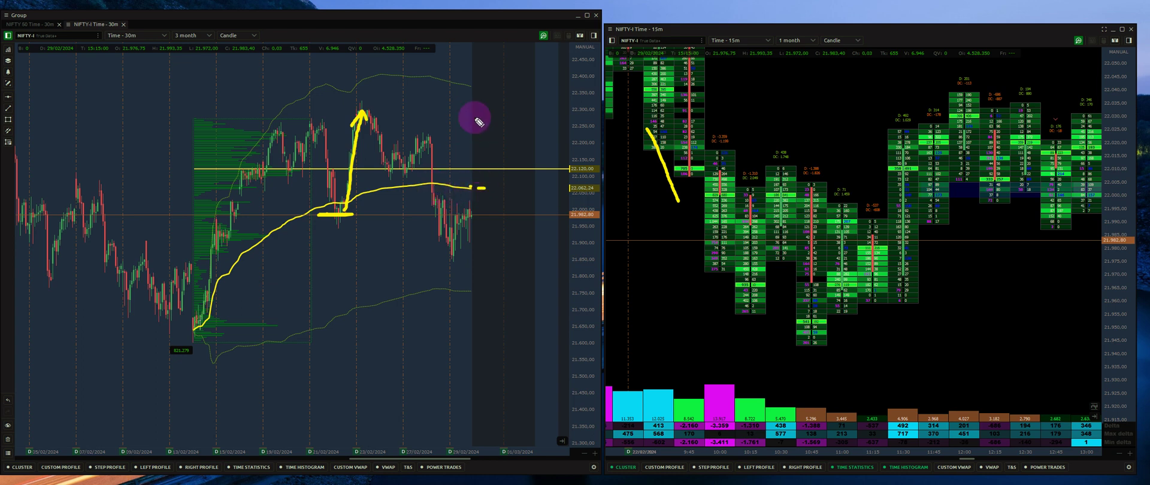
left_click_drag(475, 86, 482, 86)
left_click_drag(480, 287, 493, 287)
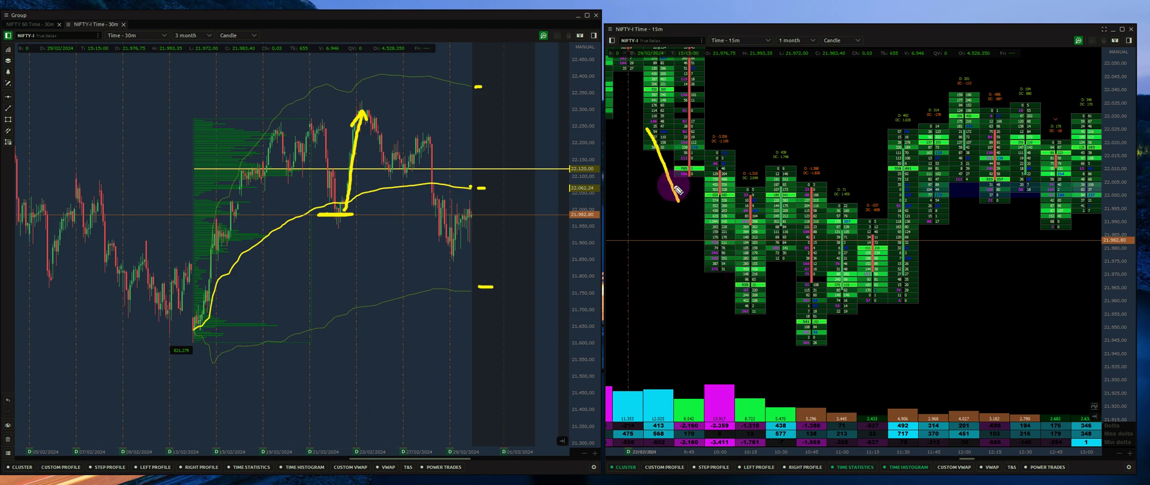
Step: Annotate the cluster chart's 10:00 volume spike, the rebound high, the second decline and the following low-volume bars, and clear the drawings
left_click_drag(715, 276, 719, 370)
left_click(713, 296)
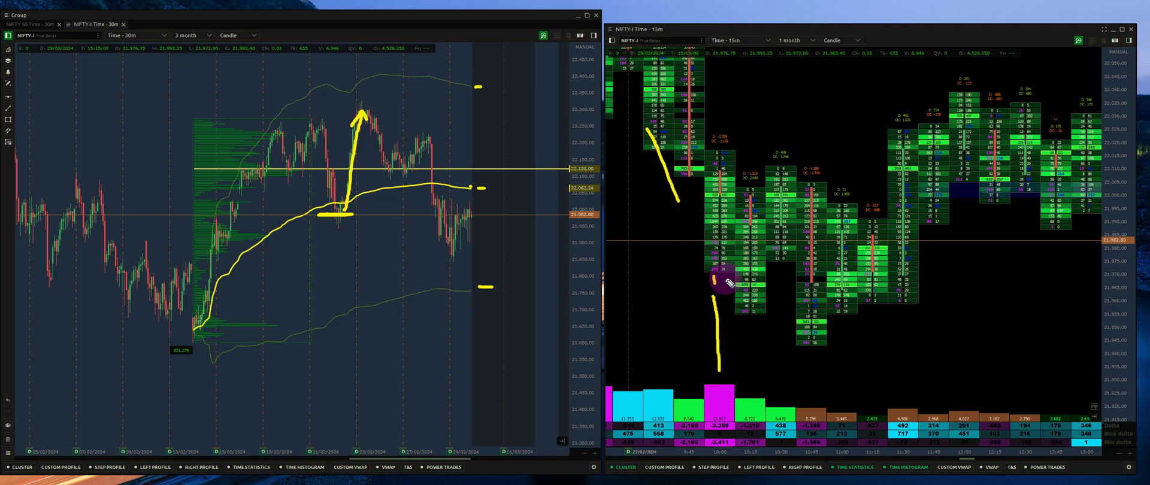
left_click_drag(737, 297, 772, 206)
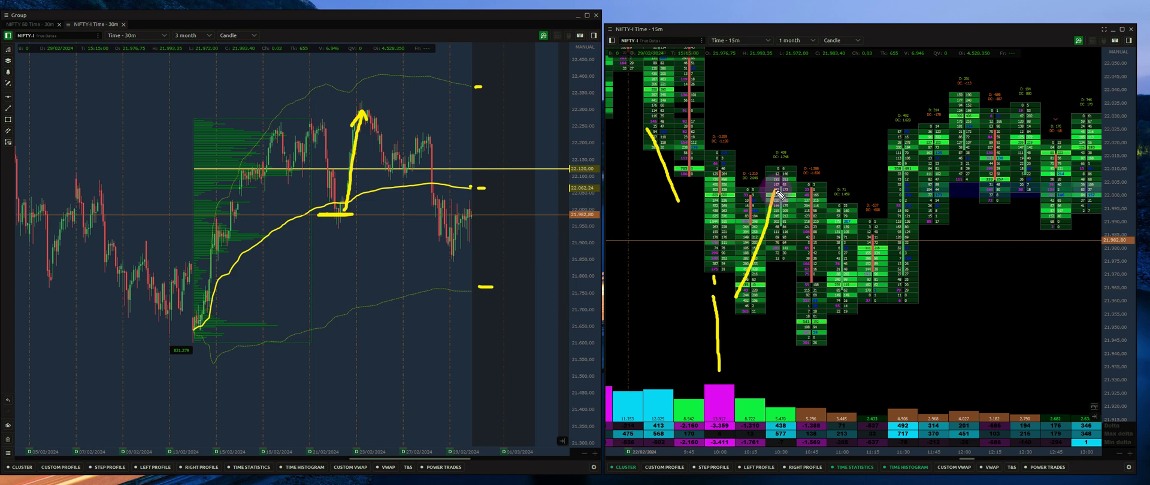
left_click_drag(739, 158, 797, 150)
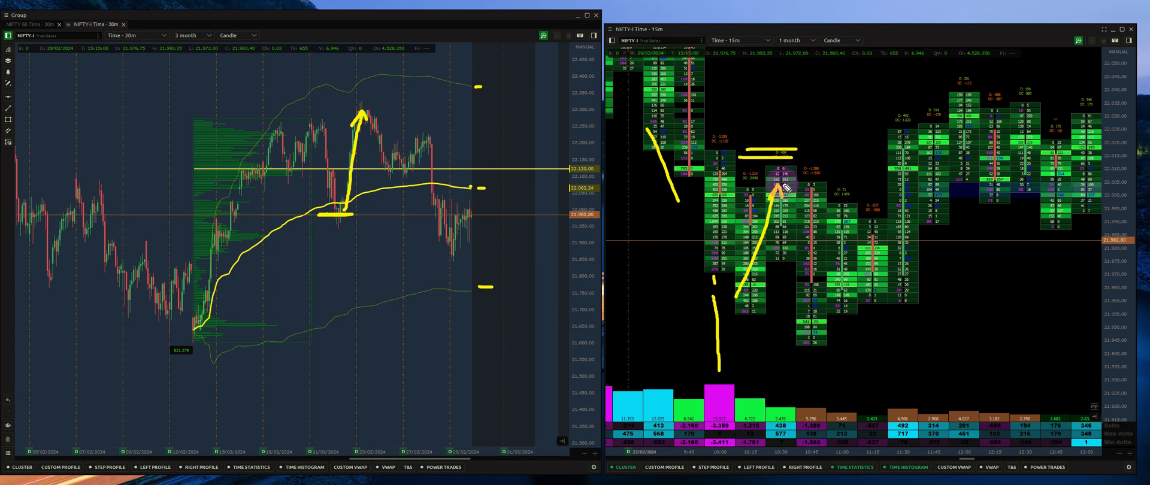
left_click_drag(781, 184, 792, 278)
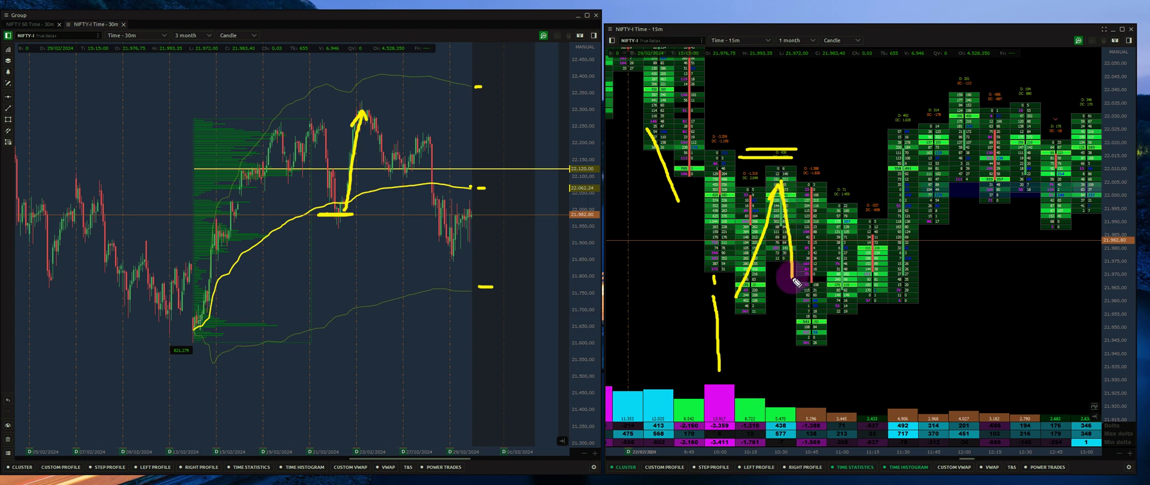
mouse_move(819, 398)
left_mouse_down()
mouse_move(845, 412)
mouse_move(863, 403)
left_mouse_up()
left_click_drag(820, 364, 869, 364)
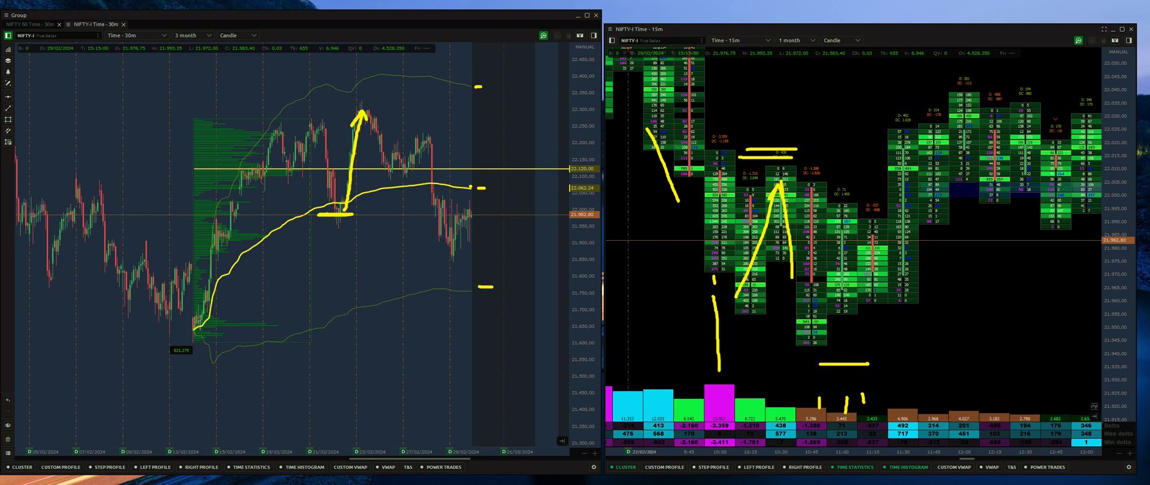
key("Escape")
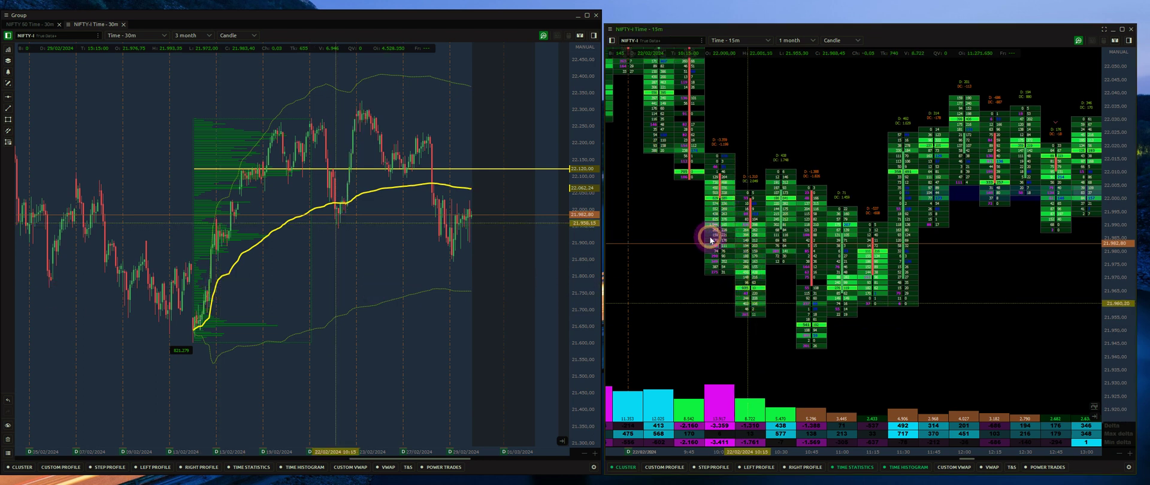
Step: Draw a rectangle on the 15-minute cluster chart from the 22 February 10:00 candle to 11:45, spanning about 21,989 to 22,007
left_click(721, 361)
left_click(352, 224)
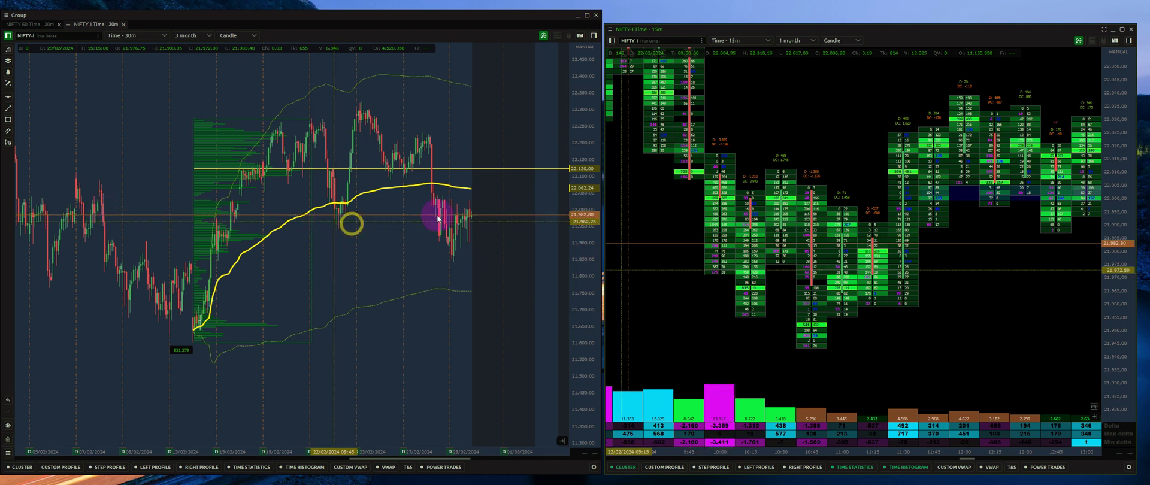
left_click(612, 41)
left_click(612, 124)
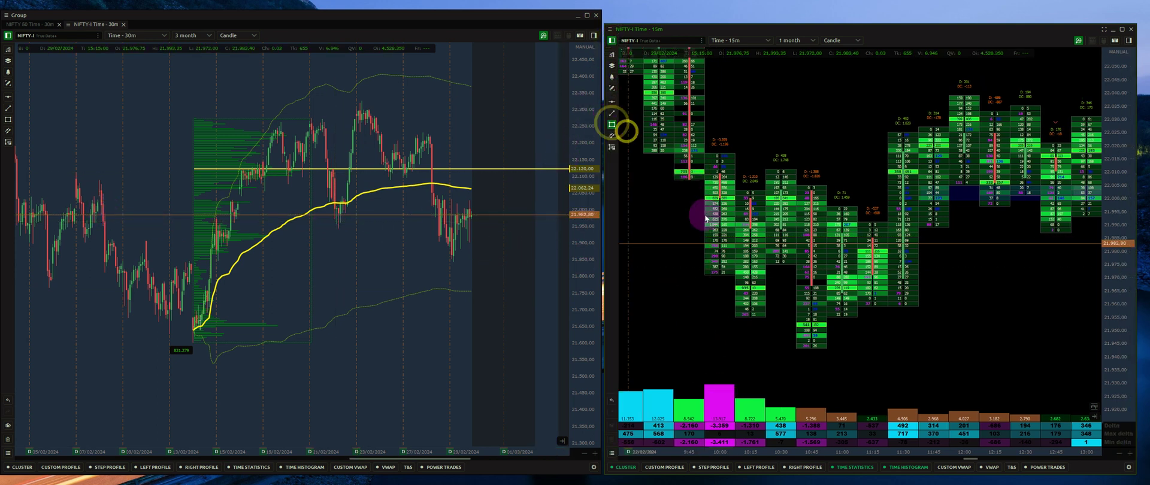
left_click(706, 182)
left_click_drag(703, 184, 927, 228)
left_click(928, 229)
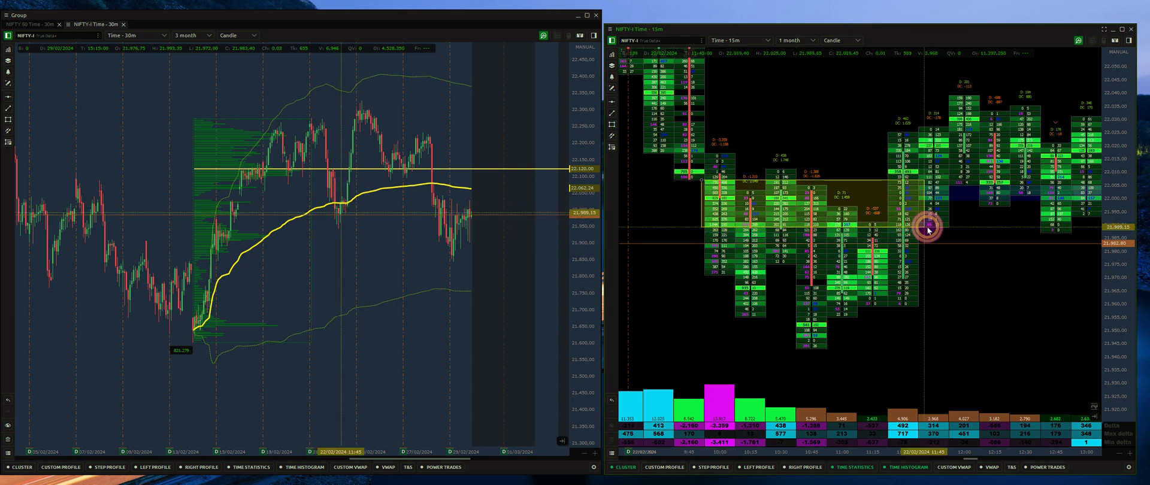
Step: Extend the yellow rectangle on the 15-minute cluster chart forward in time by enabling its right ray
left_click(839, 228)
right_click(840, 228)
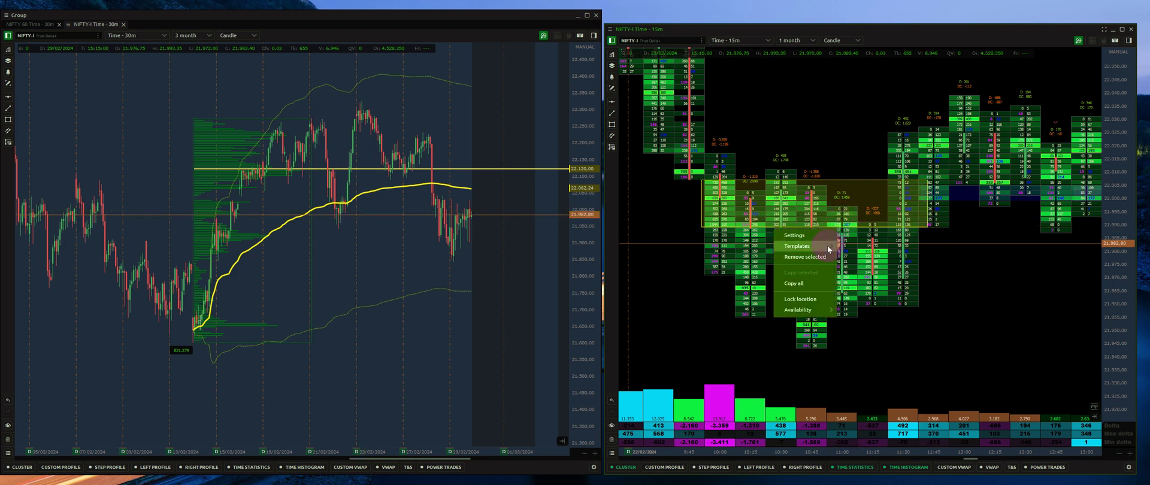
left_click(816, 236)
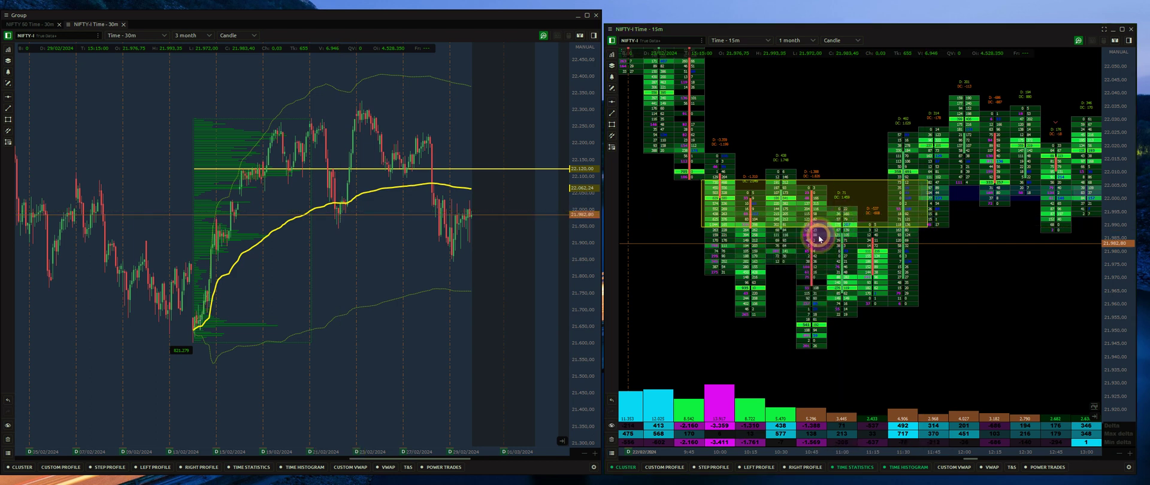
left_click(499, 220)
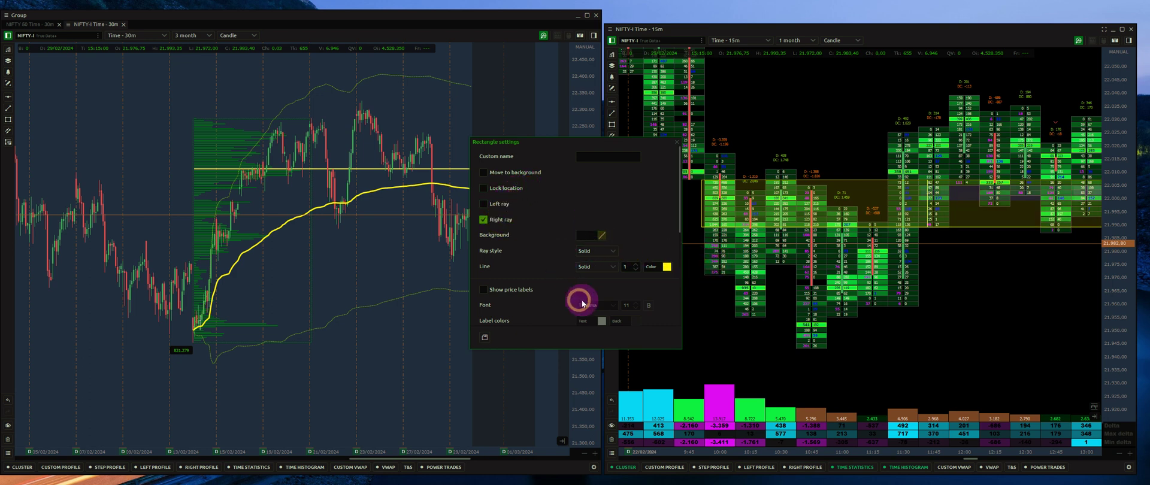
left_click(675, 145)
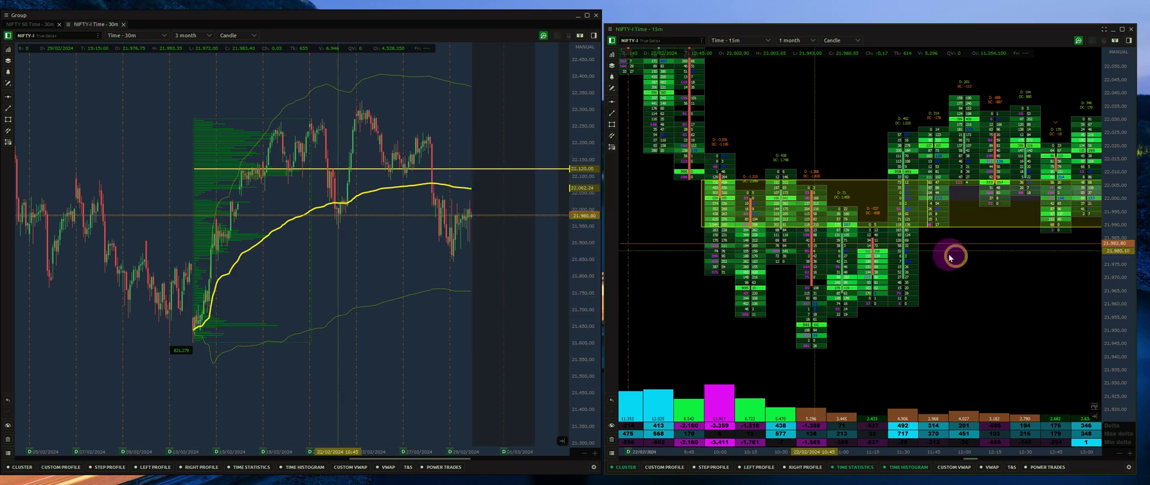
Step: Examine how the 22 February candles after 11:45 trade against the extended zone on the cluster chart
left_click_drag(981, 293, 957, 294)
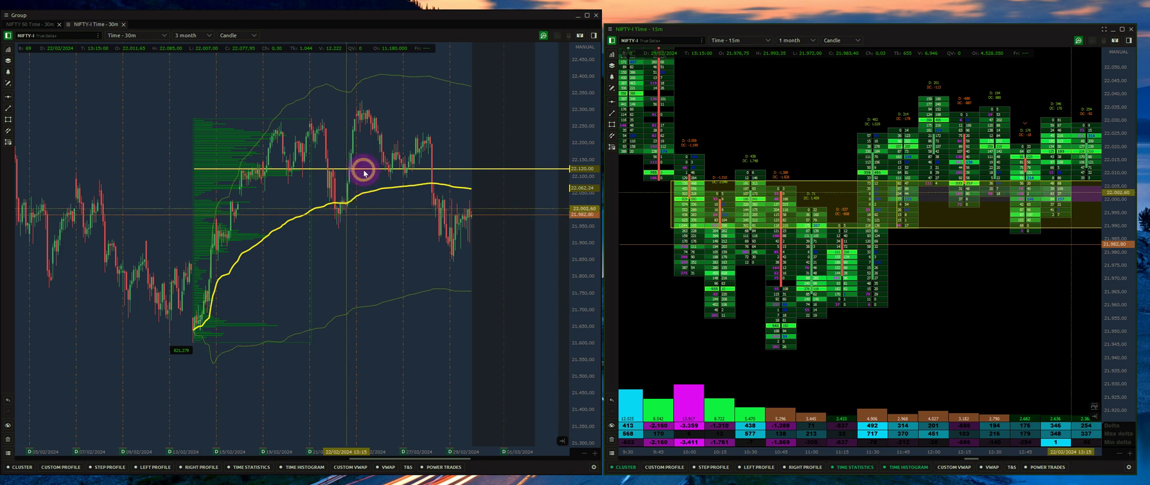
left_click_drag(997, 322, 630, 237)
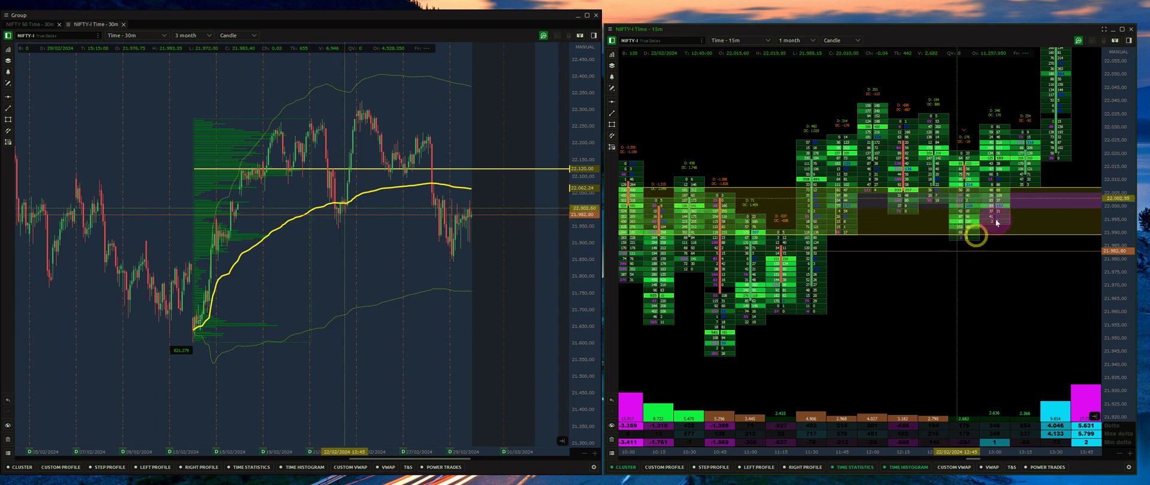
left_click_drag(879, 319, 861, 319)
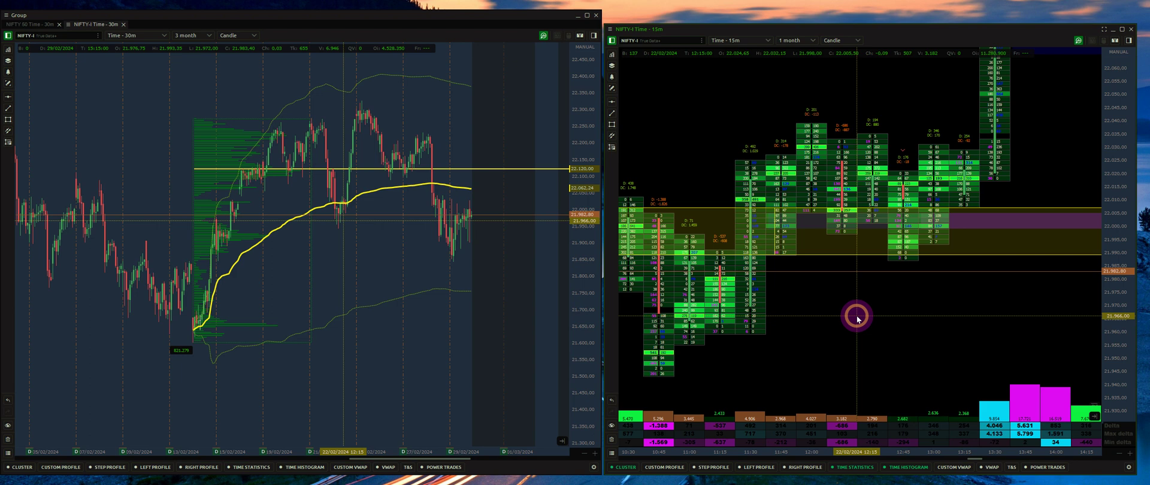
left_click_drag(857, 315, 846, 326)
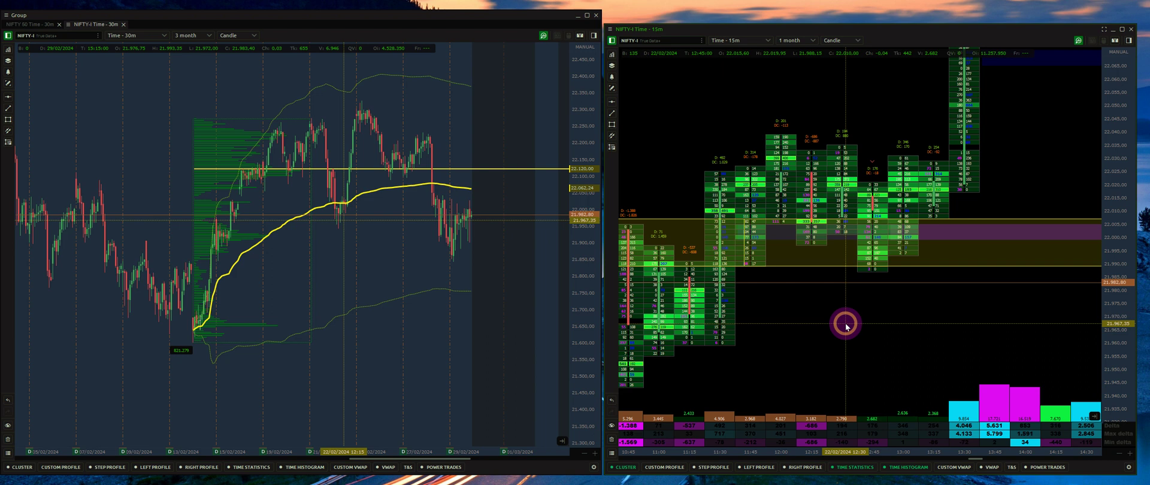
left_click_drag(832, 309, 831, 311)
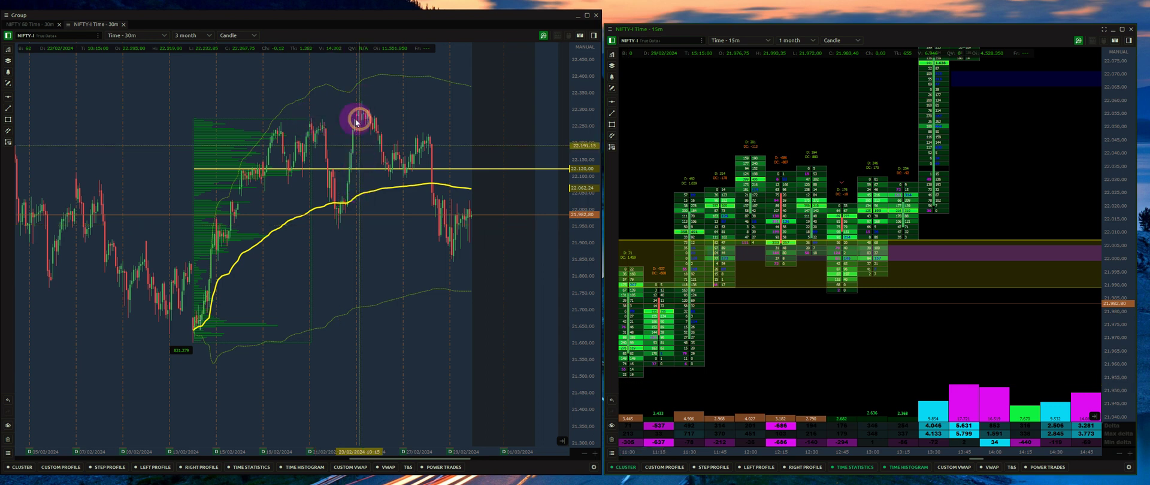
left_click_drag(813, 251, 784, 264)
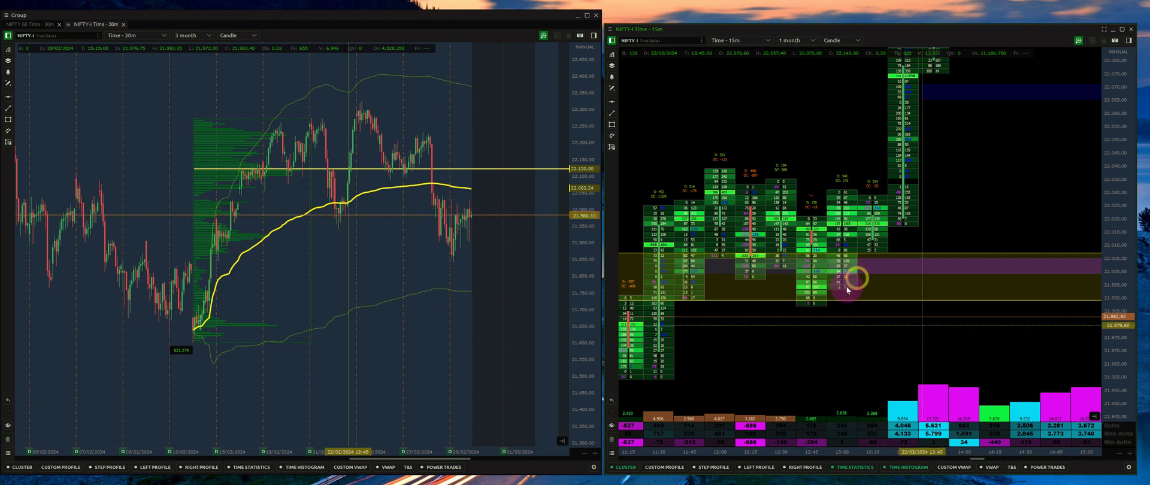
scroll(821, 297, "up", 2)
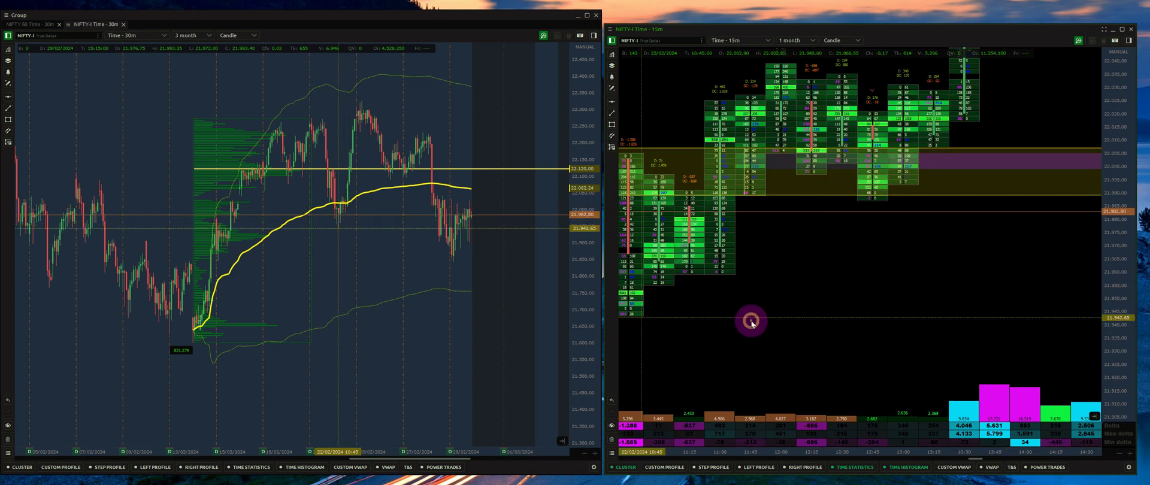
scroll(657, 315, "up", 2)
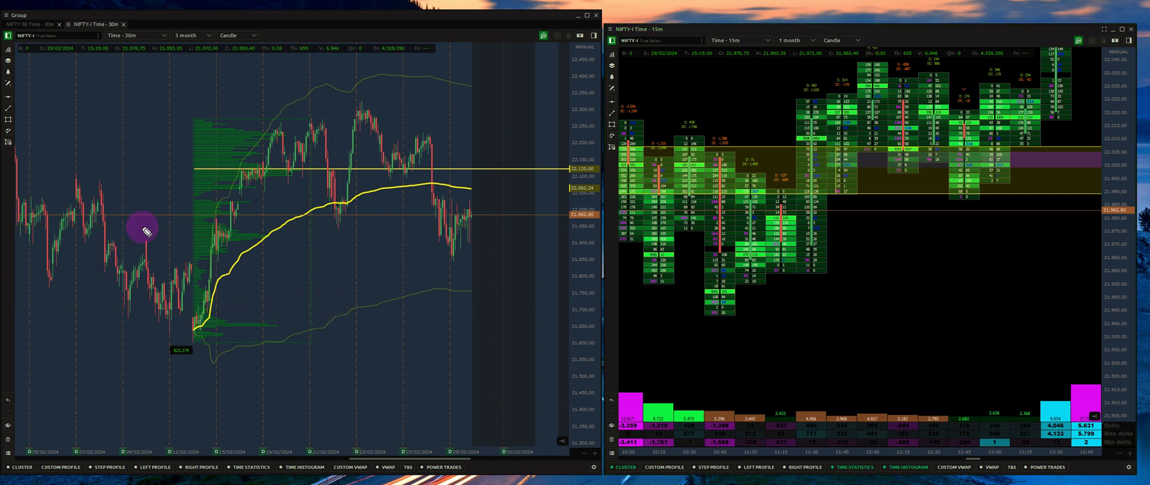
Step: Sketch freehand horizontal levels near 21,775 and 21,920 with short dashes beside them on the 30-minute chart, and clear the drawings
left_click_drag(210, 285, 502, 286)
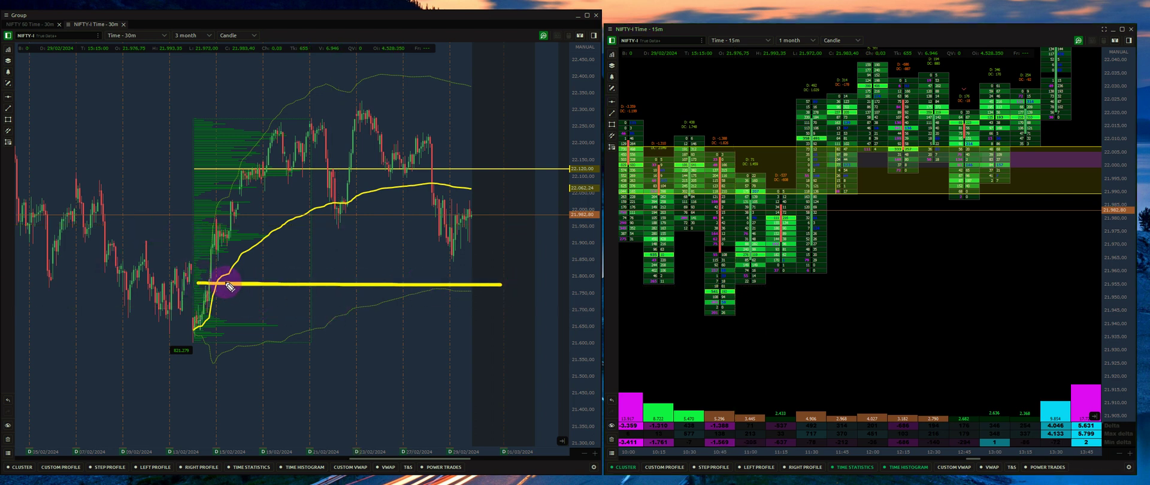
left_click_drag(330, 311, 359, 311)
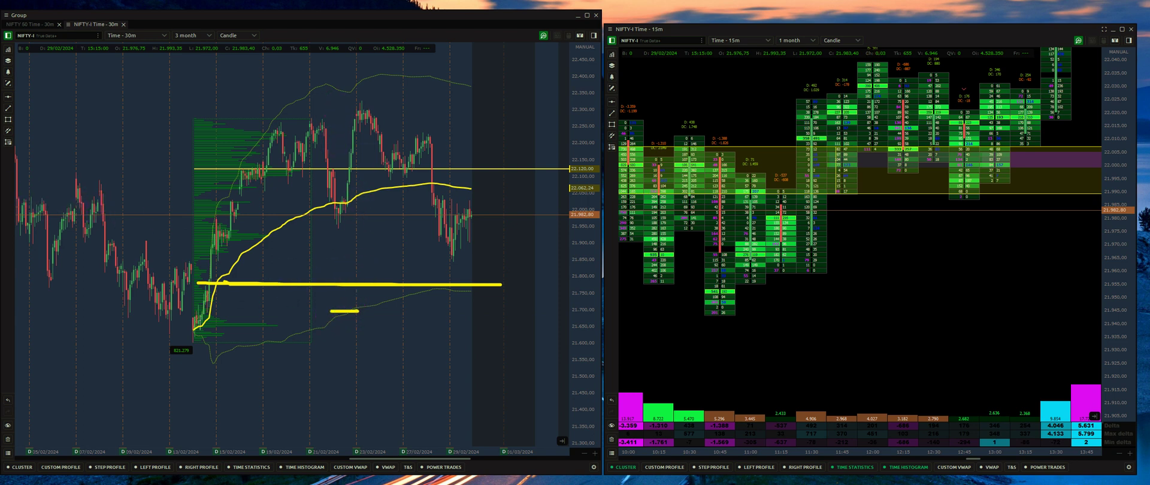
key("Escape")
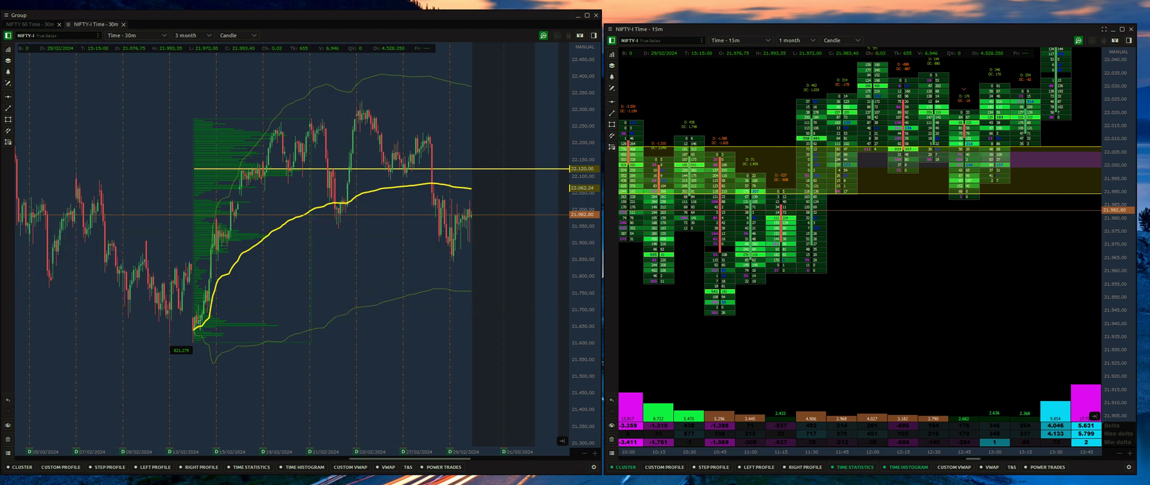
mouse_move(269, 238)
left_mouse_down()
mouse_move(521, 237)
mouse_move(250, 231)
mouse_move(267, 234)
mouse_move(231, 241)
mouse_move(341, 235)
left_mouse_up()
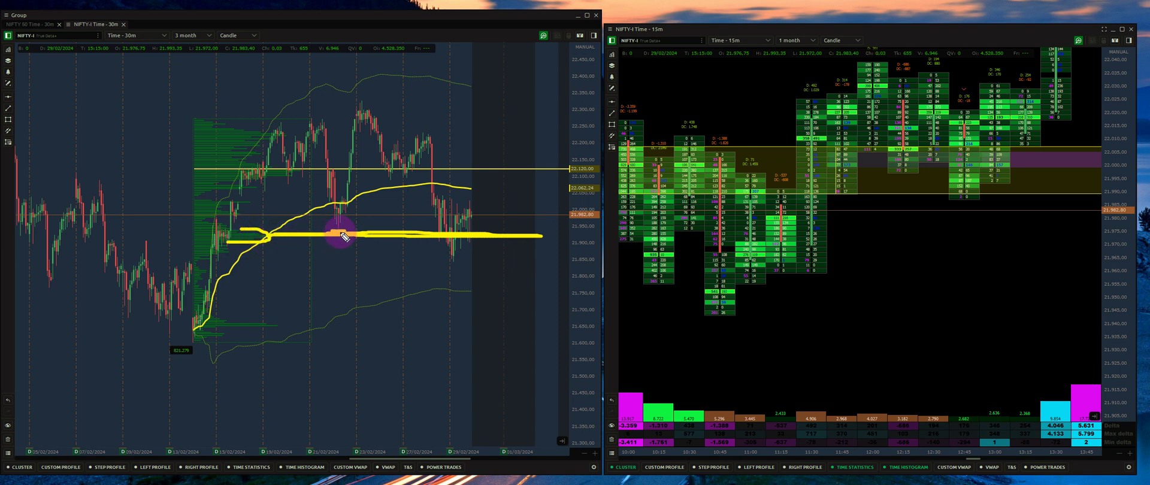
left_click_drag(341, 243, 326, 245)
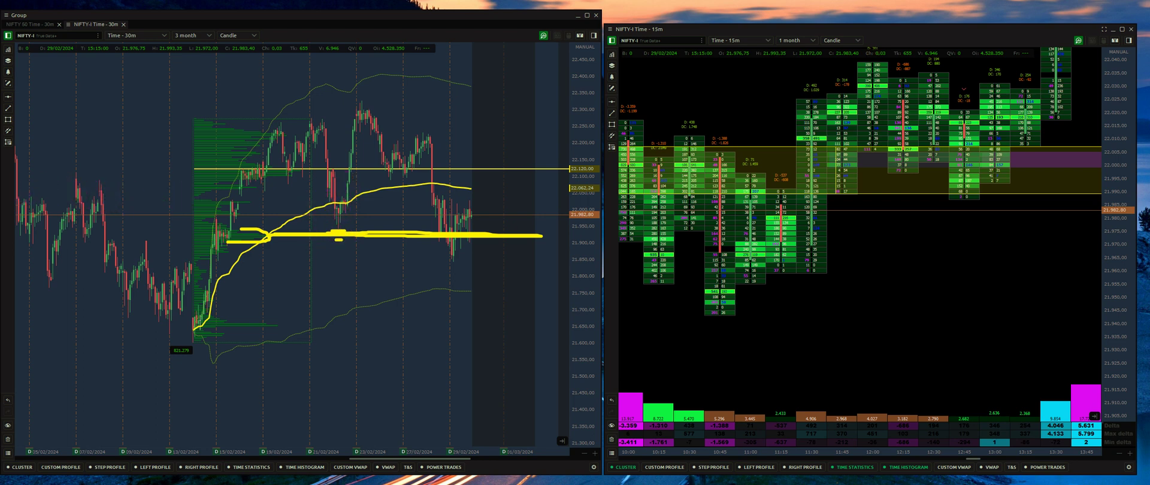
key("Escape")
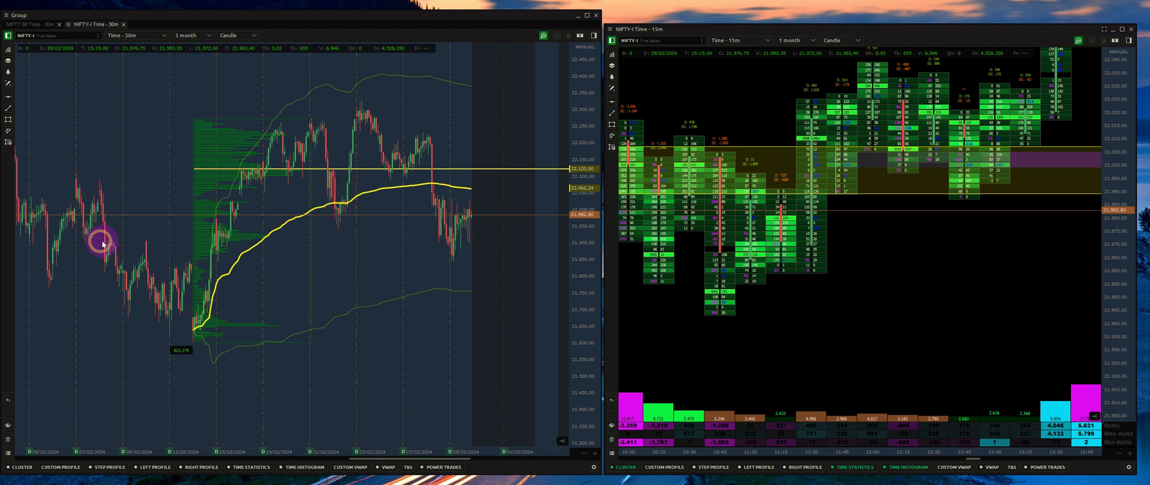
Step: Delete the custom volume profile and the anchored VWAP from the NIFTY-I 30-minute chart
left_click_drag(888, 261, 797, 318)
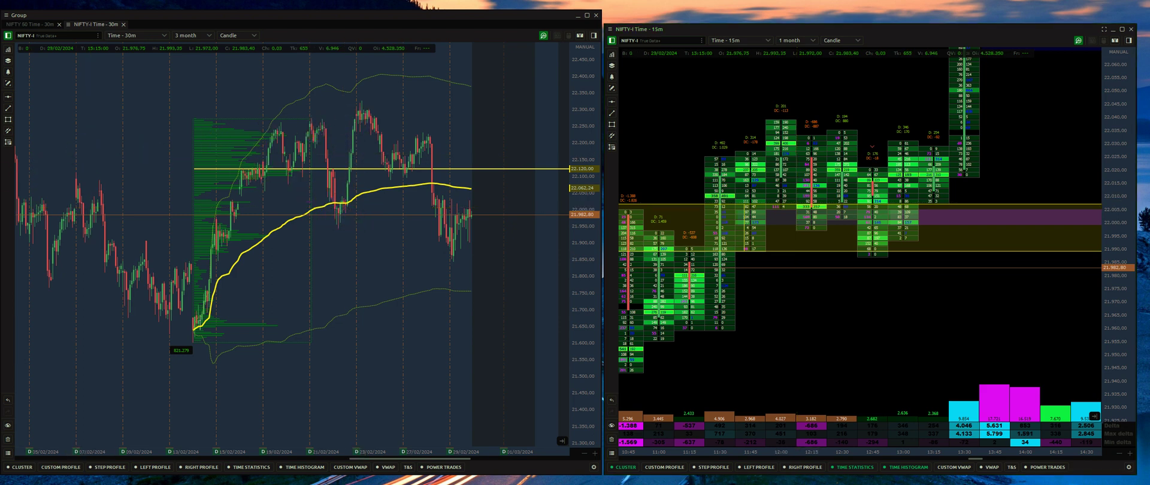
left_click(251, 344)
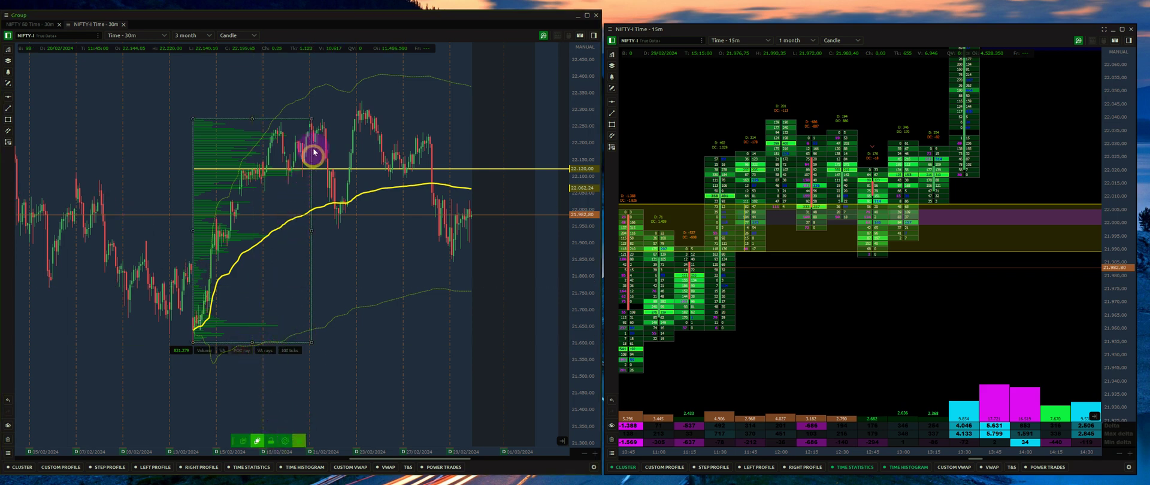
key("Delete")
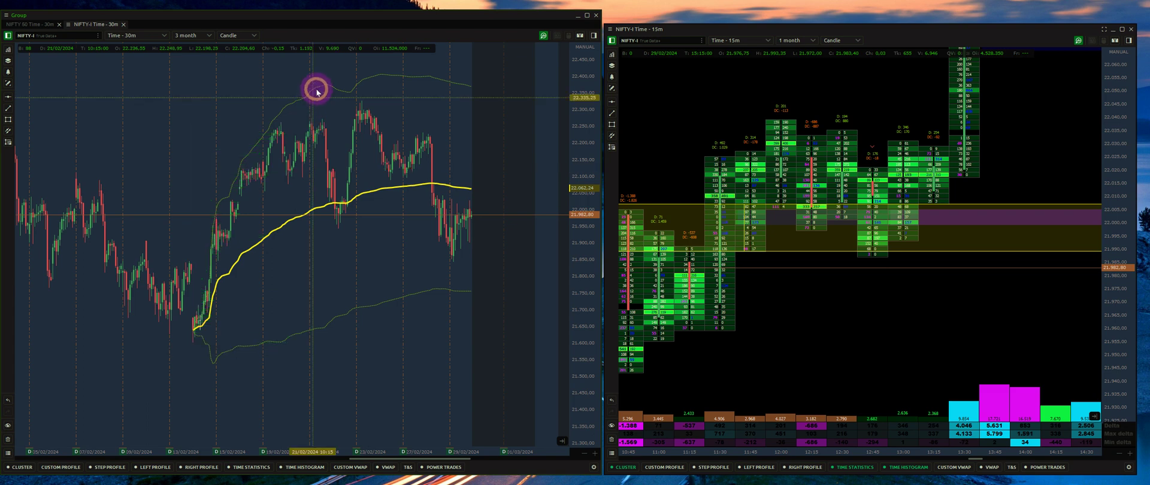
left_click(195, 332)
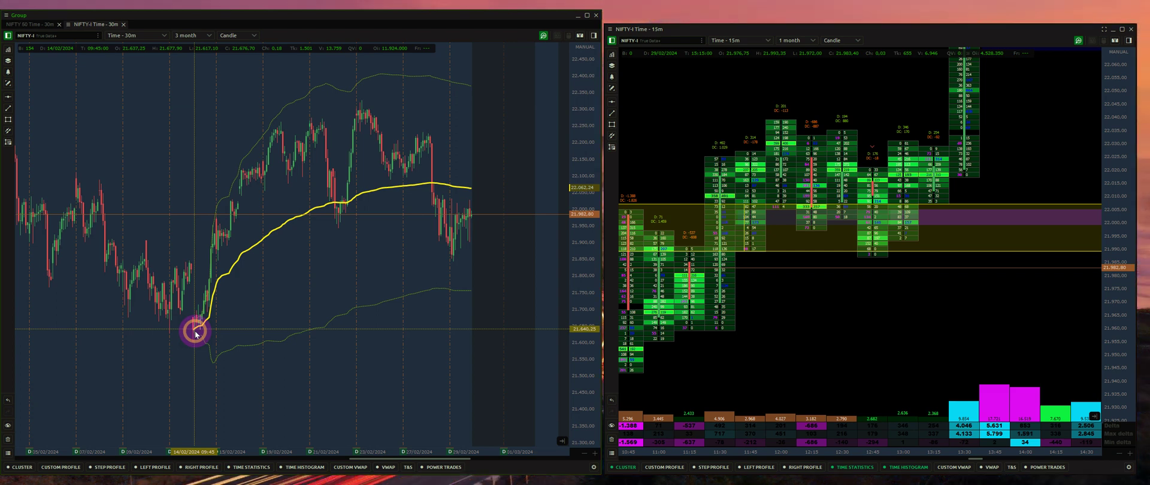
left_click(195, 333)
left_click(337, 442)
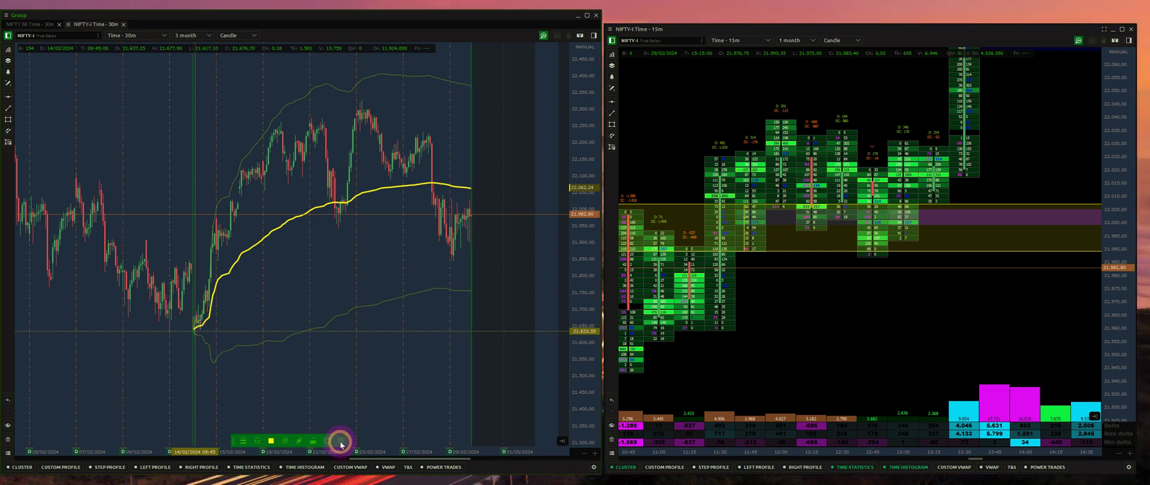
left_click(359, 387)
left_click(246, 254)
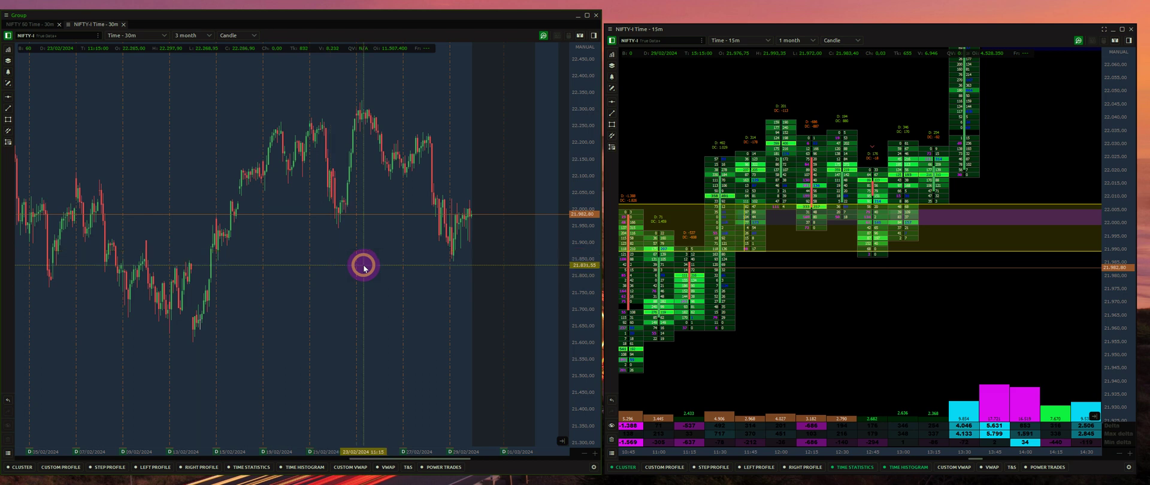
Step: Switch to the NIFTY 50 chart and set its timeframe to 15 minutes
left_click_drag(363, 267, 330, 268)
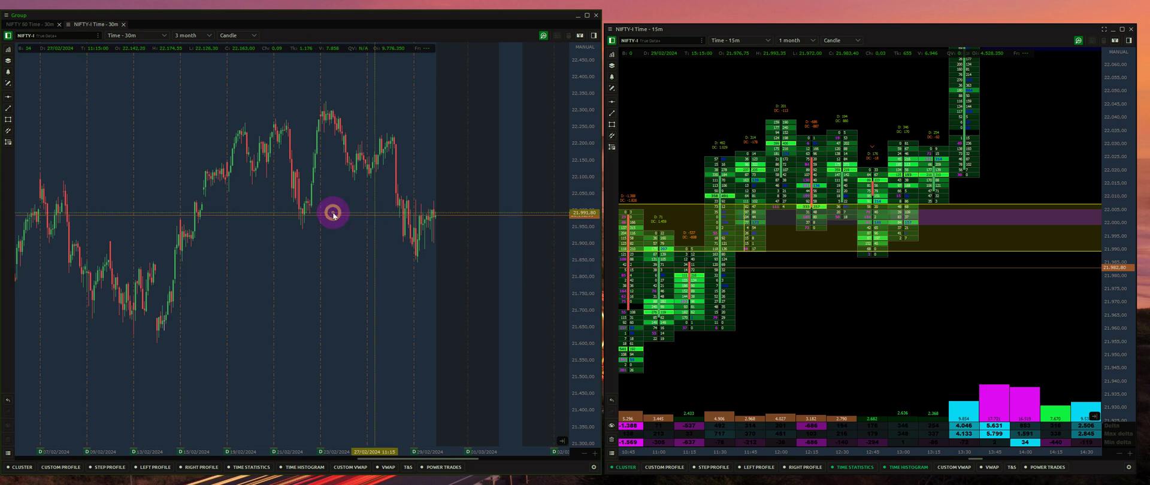
left_click_drag(330, 214, 335, 209)
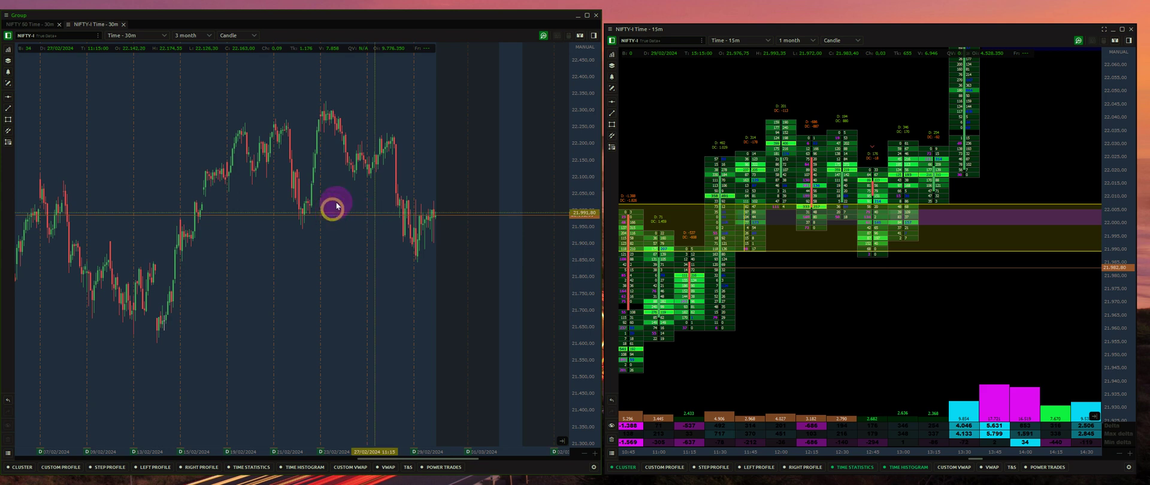
left_click(34, 25)
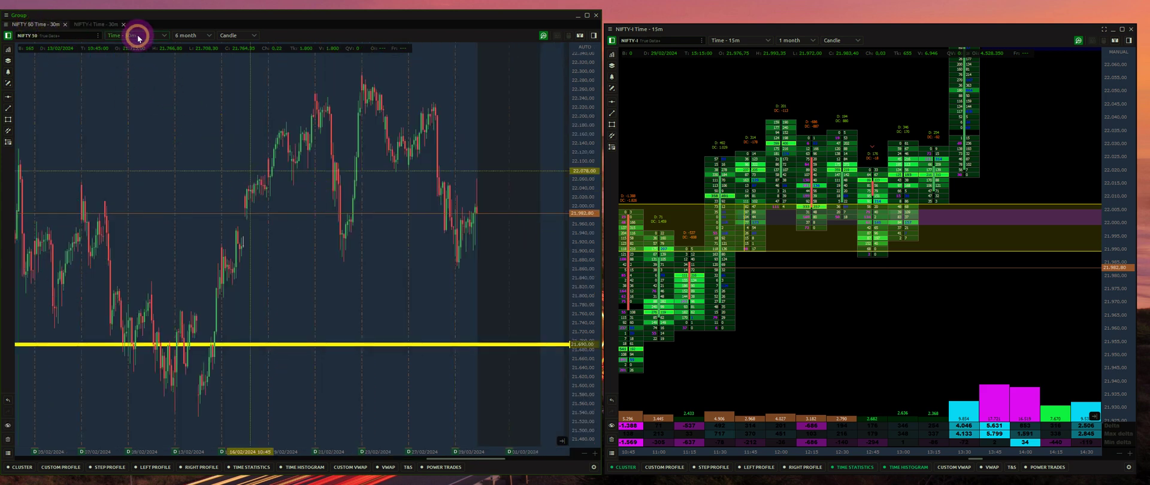
left_click(138, 36)
left_click(130, 88)
left_click(200, 163)
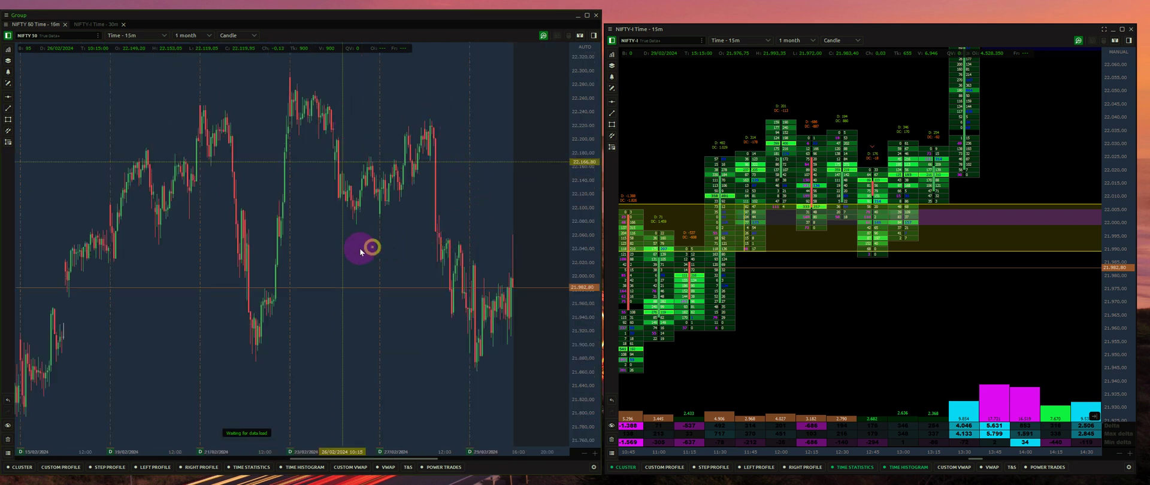
Step: Add a custom volume profile on the NIFTY 50 chart from the 28 February high to the 29 February 10:15 low, about 22,229 to 21,863
left_click_drag(325, 251, 300, 225)
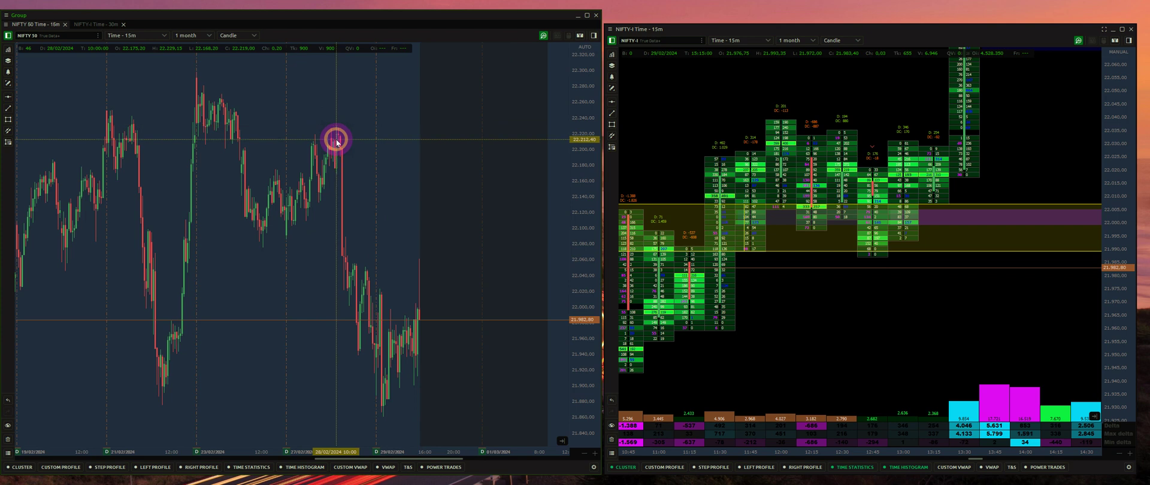
mouse_move(336, 141)
left_mouse_down()
mouse_move(329, 190)
mouse_move(337, 154)
left_mouse_up()
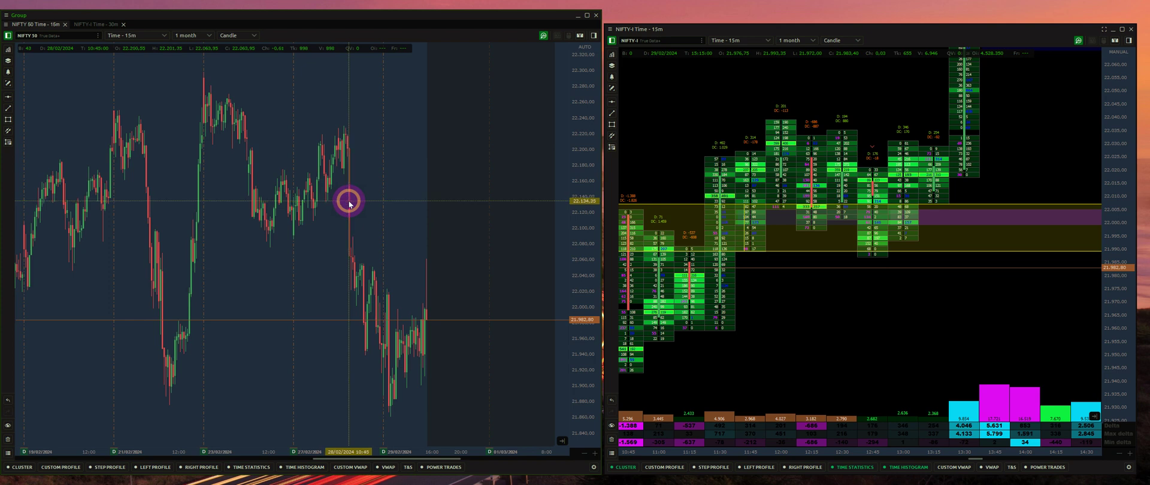
left_click(93, 468)
left_click(69, 468)
left_click(69, 469)
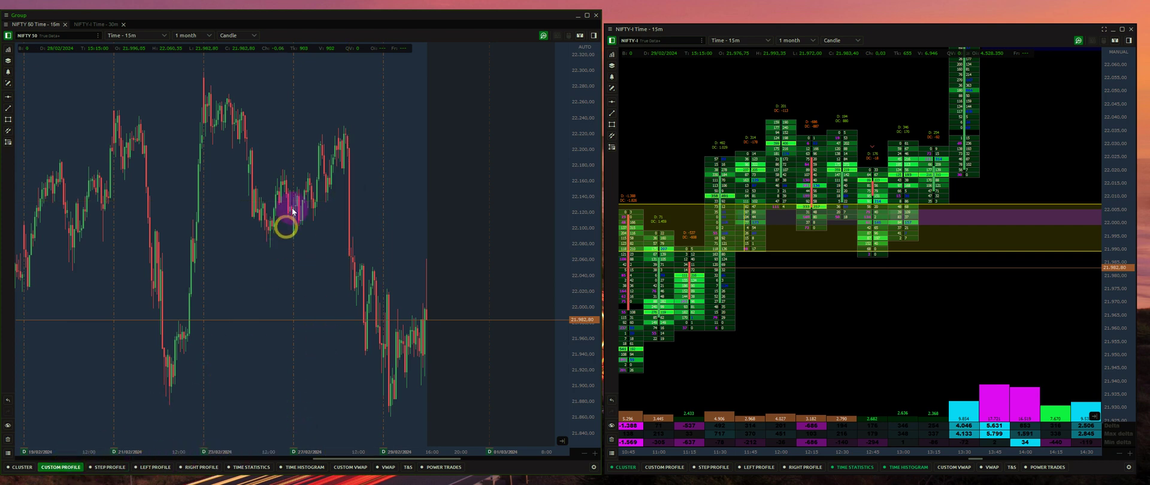
mouse_move(344, 133)
left_mouse_down()
mouse_move(390, 183)
mouse_move(378, 372)
mouse_move(391, 416)
left_mouse_up()
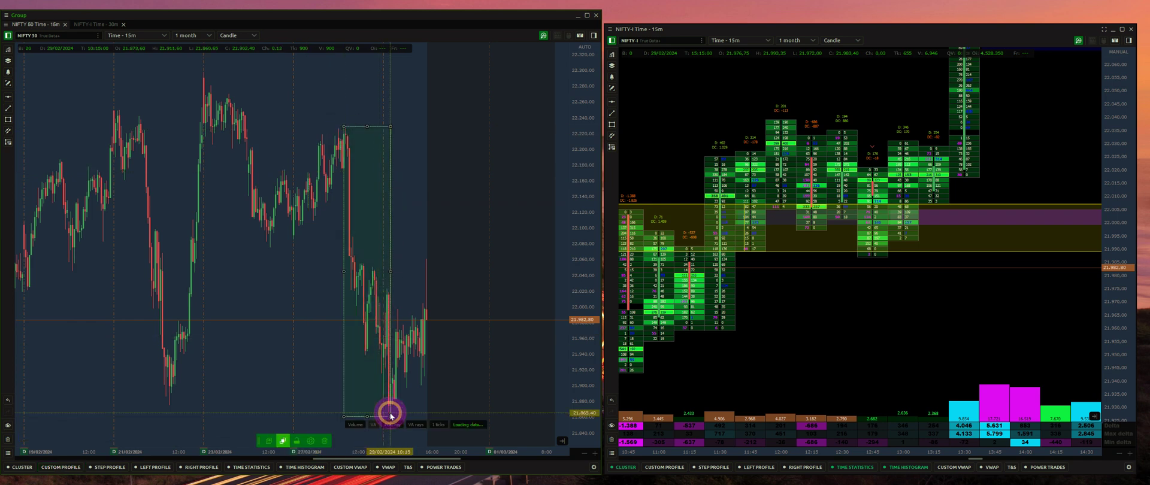
left_click(307, 352)
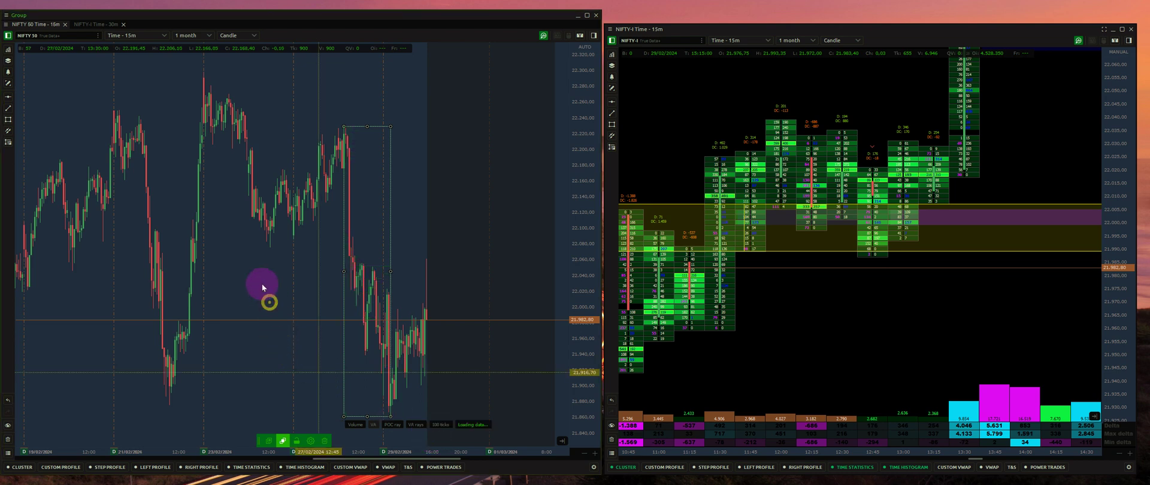
left_click_drag(284, 281, 257, 273)
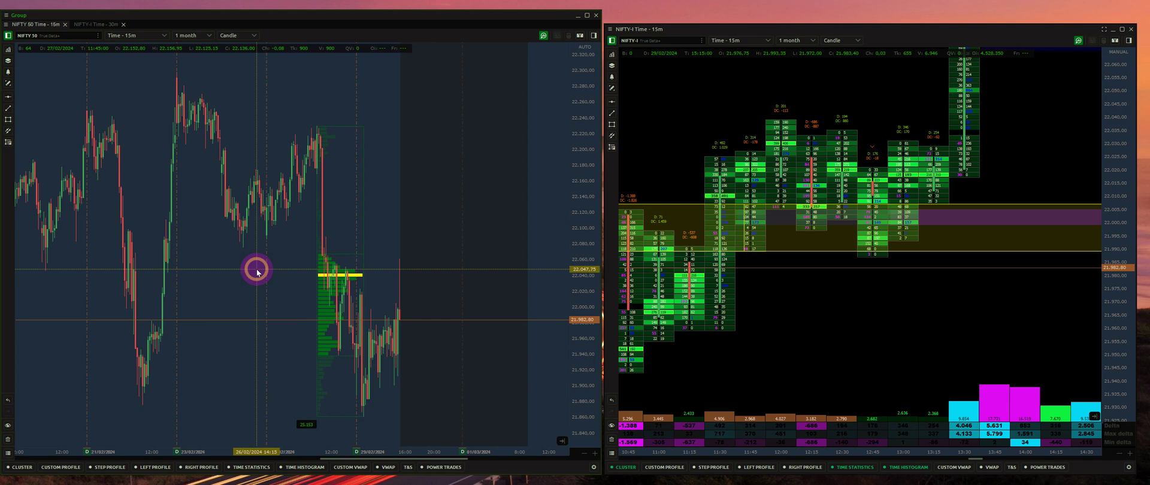
Step: Extend the point-of-control line of the NIFTY 50 custom volume profile across the chart at 22,040
left_click(362, 418)
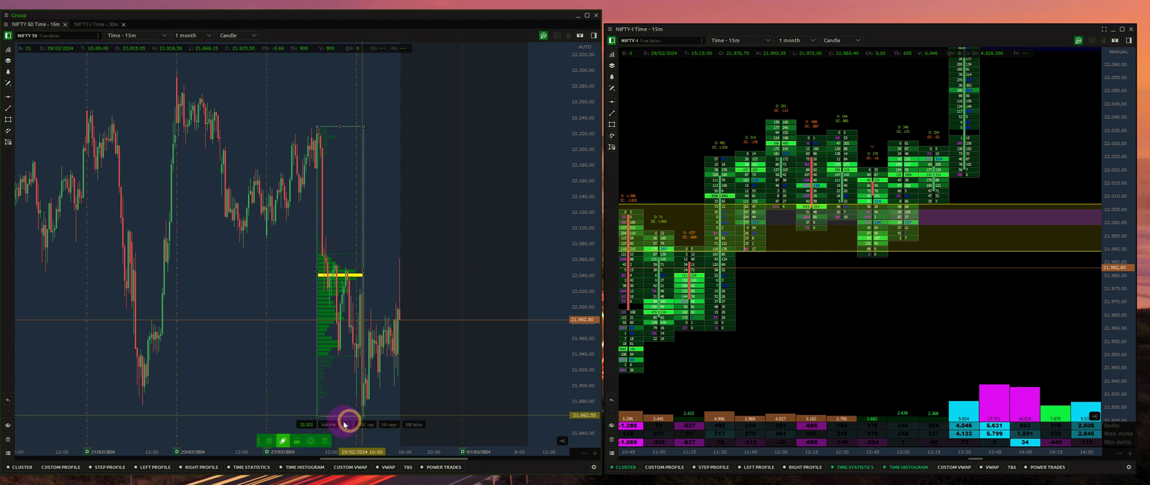
left_click(363, 425)
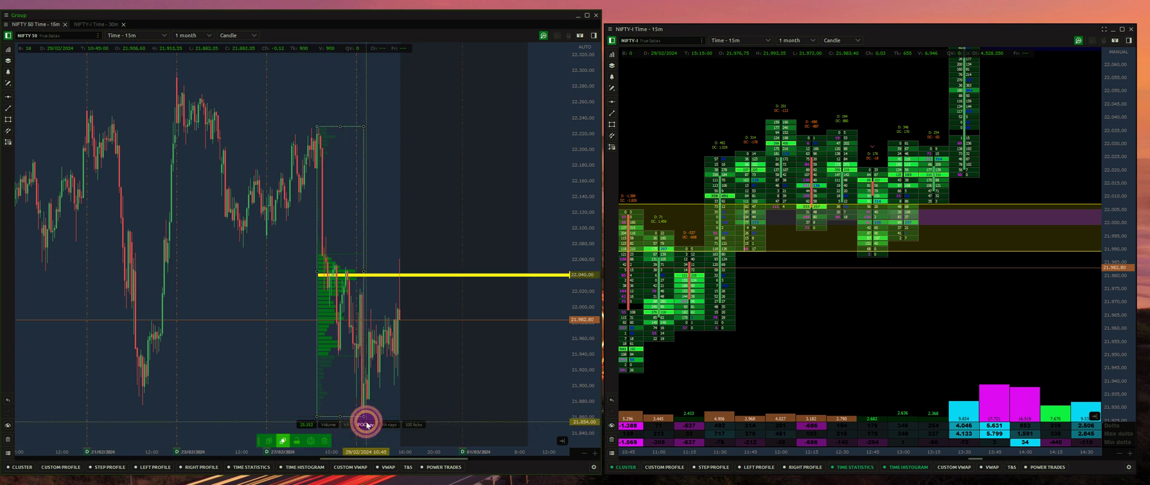
left_click(437, 314)
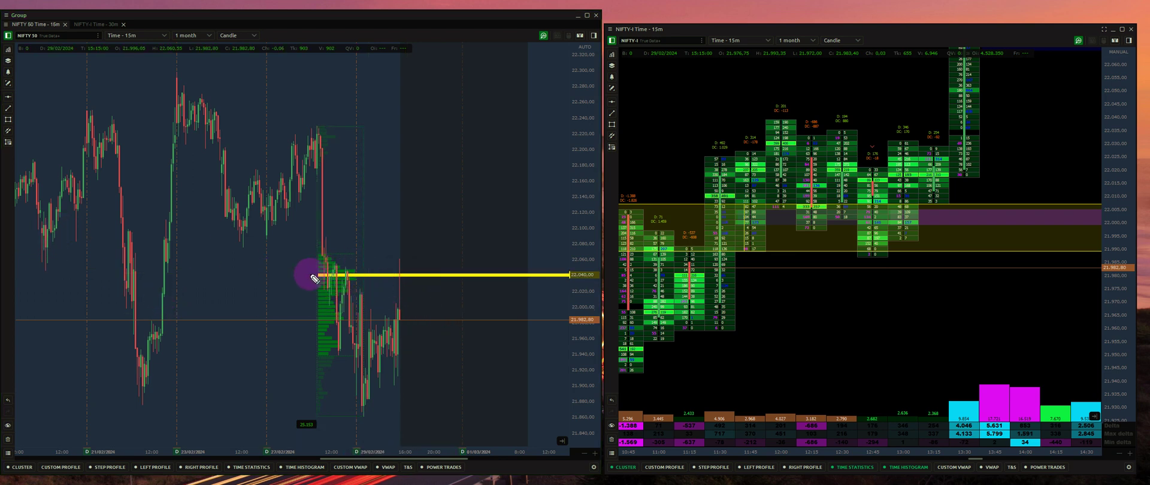
Step: Sketch freehand horizontal levels near 22,065, 21,935 and 22,210 on the NIFTY 50 chart, and clear the drawings
left_click_drag(329, 256, 514, 259)
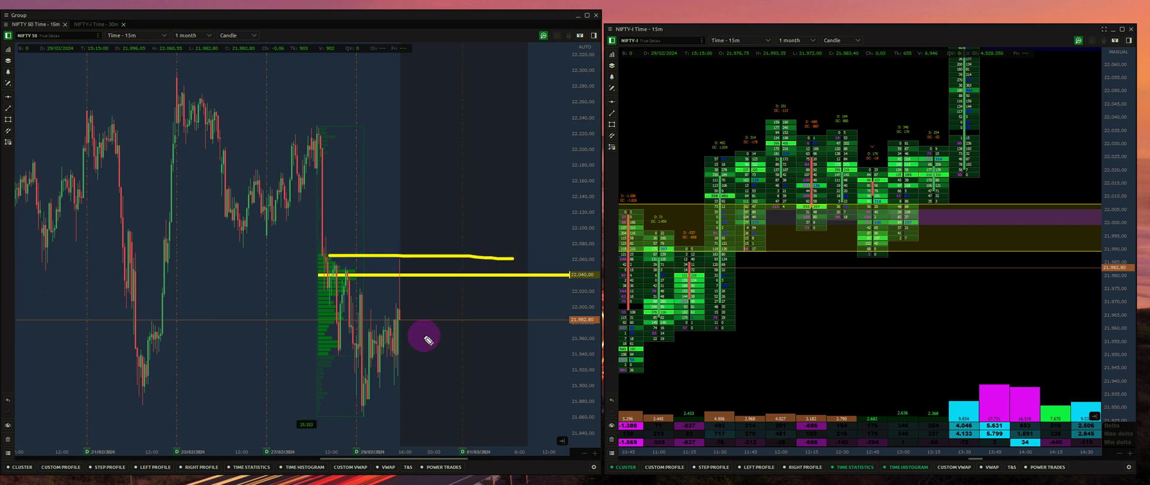
left_click_drag(348, 358, 469, 357)
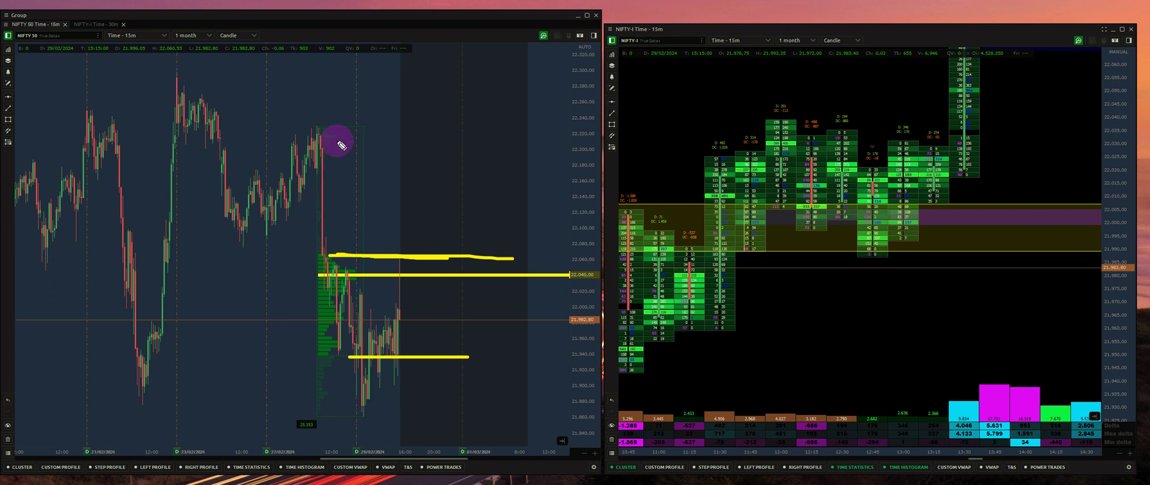
mouse_move(342, 146)
left_mouse_down()
mouse_move(467, 144)
mouse_move(378, 144)
left_mouse_up()
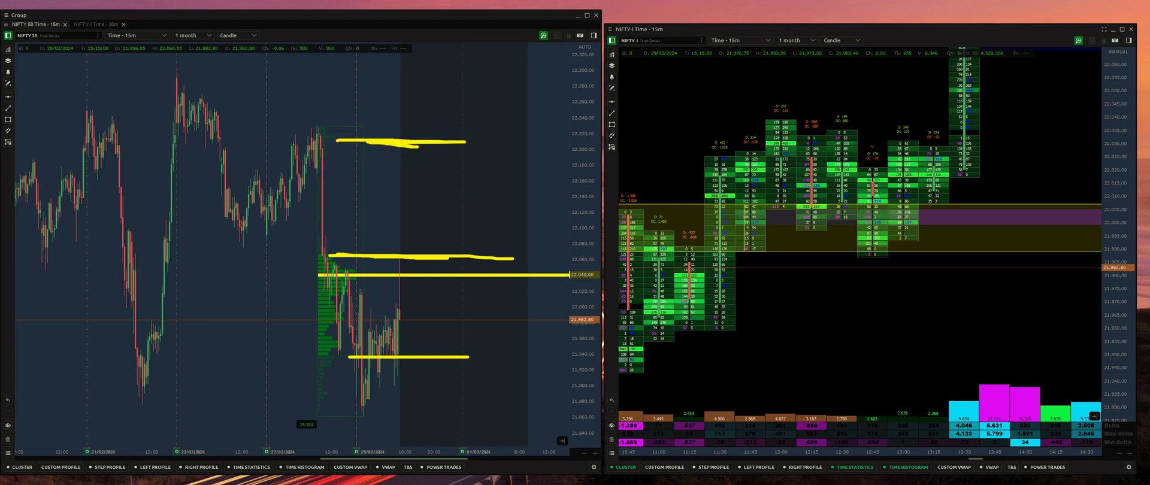
key("Escape")
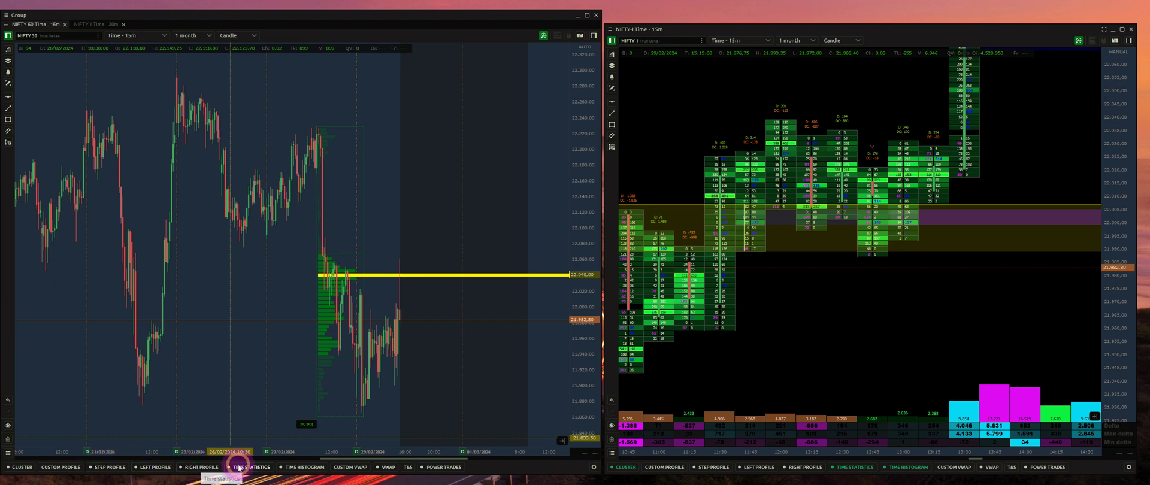
Step: Add a custom VWAP on the NIFTY 50 chart from the 28 February 10:00 high to the last 29 February candle
left_click(344, 468)
left_click(307, 171)
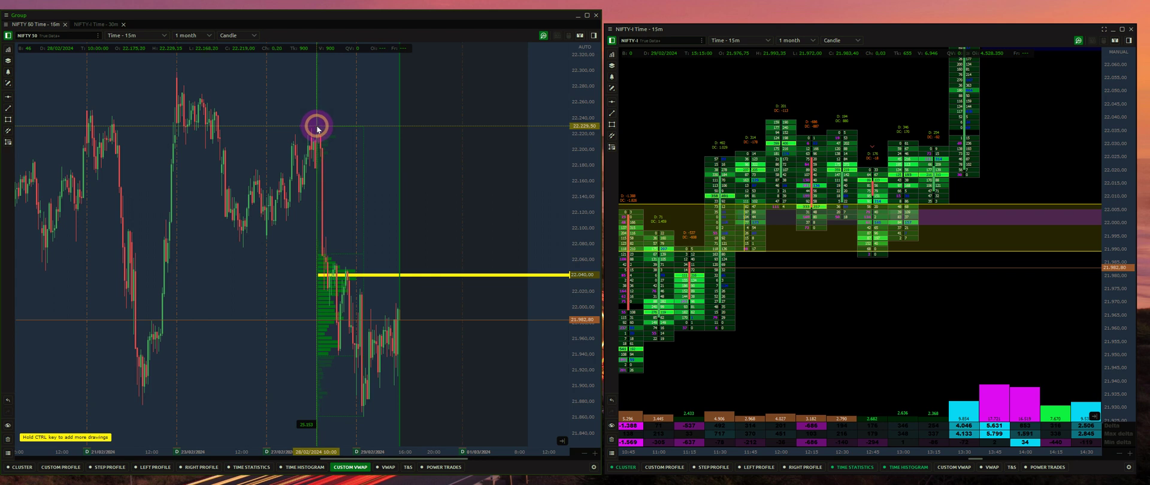
left_click(317, 128)
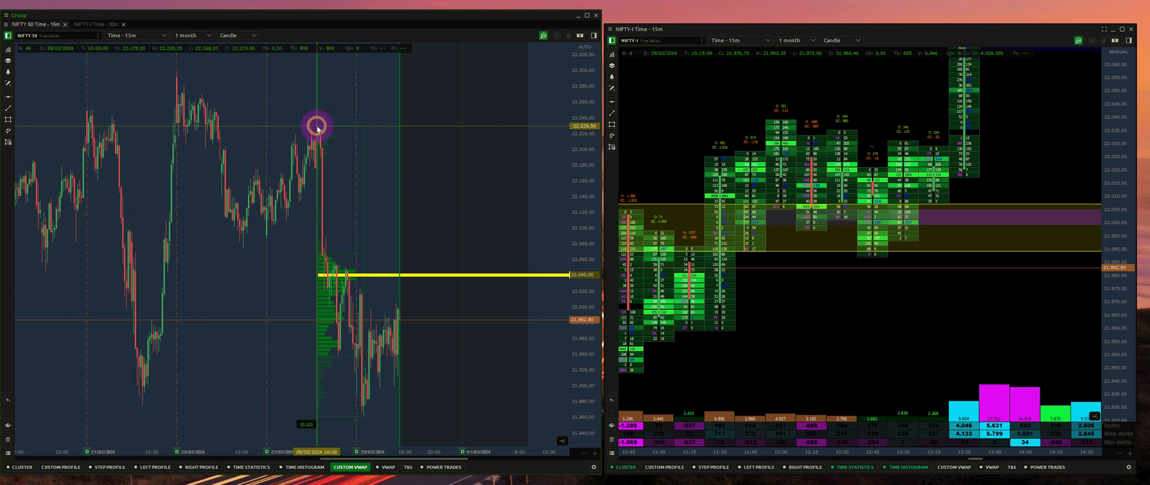
left_click(403, 254)
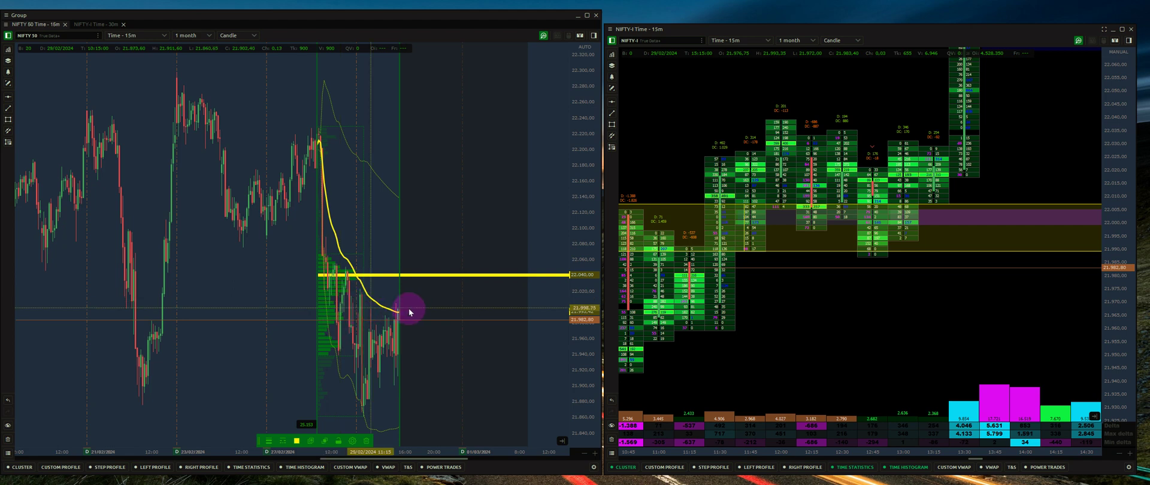
Step: Circle the 22,040 volume level, point an arrow at its meeting with the VWAP, underline the low near 21,870, and clear the drawings
scroll(314, 290, "up", 2)
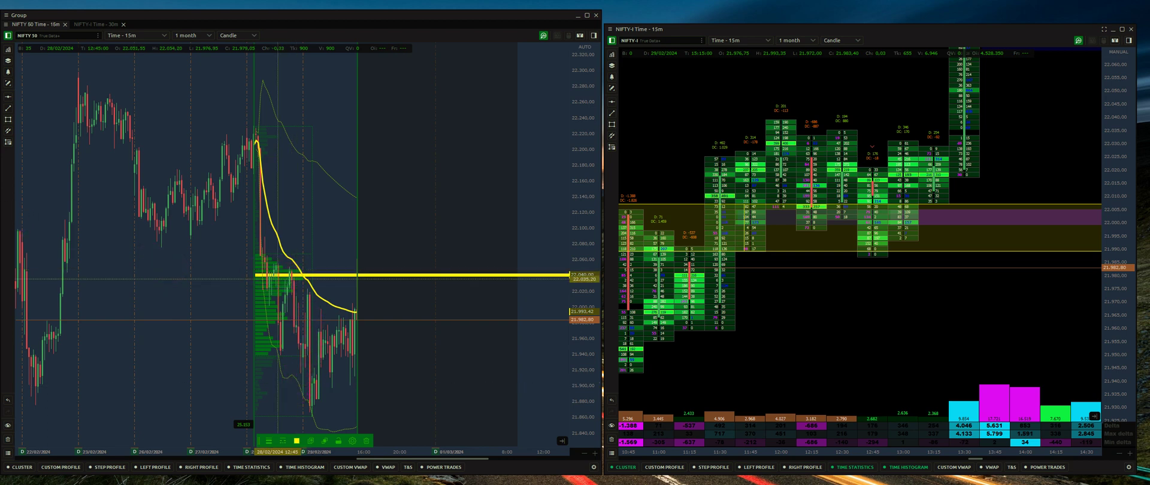
mouse_move(305, 265)
left_mouse_down()
mouse_move(239, 272)
mouse_move(317, 282)
mouse_move(312, 247)
mouse_move(303, 259)
left_mouse_up()
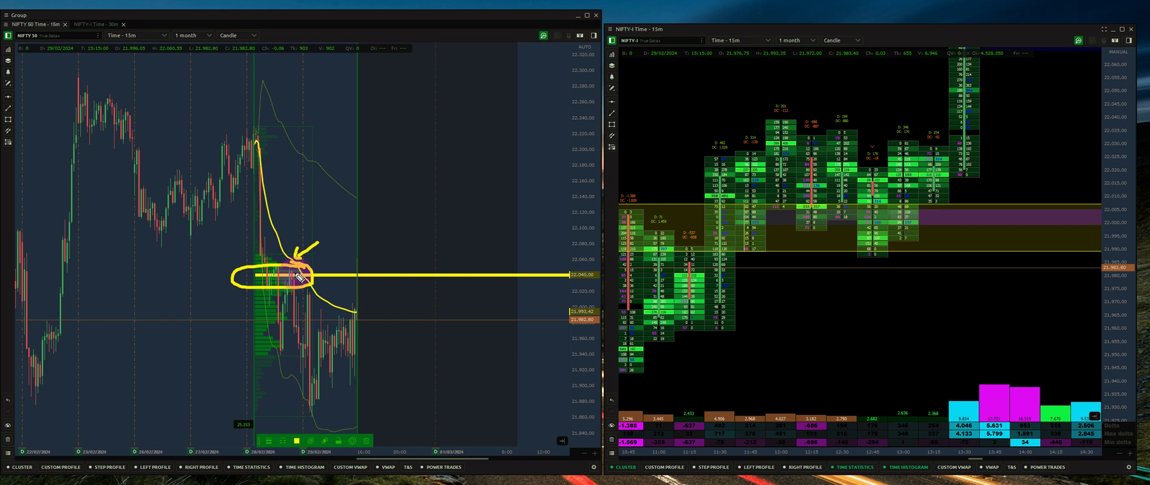
left_click_drag(297, 272, 343, 274)
left_click_drag(302, 408, 364, 409)
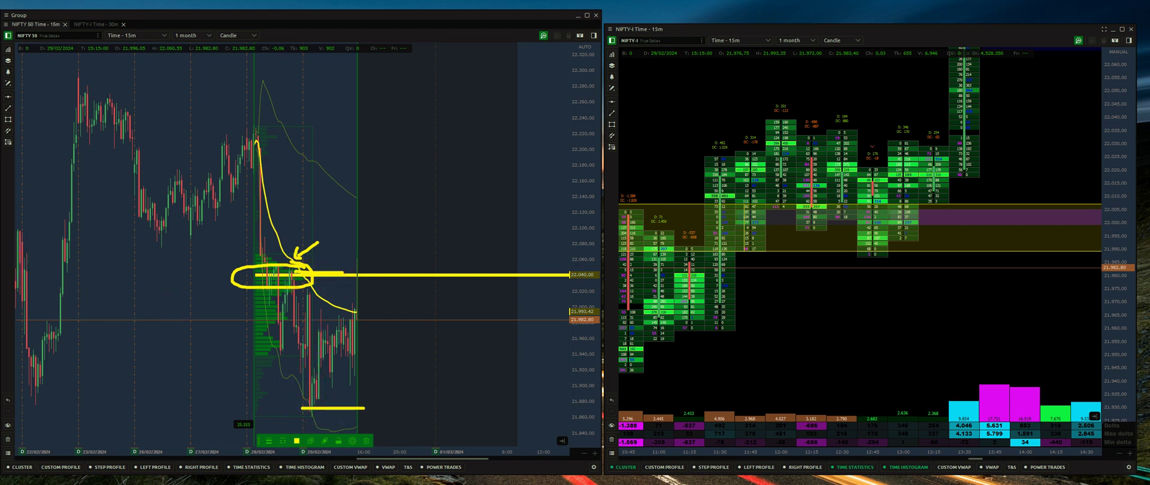
key("Escape")
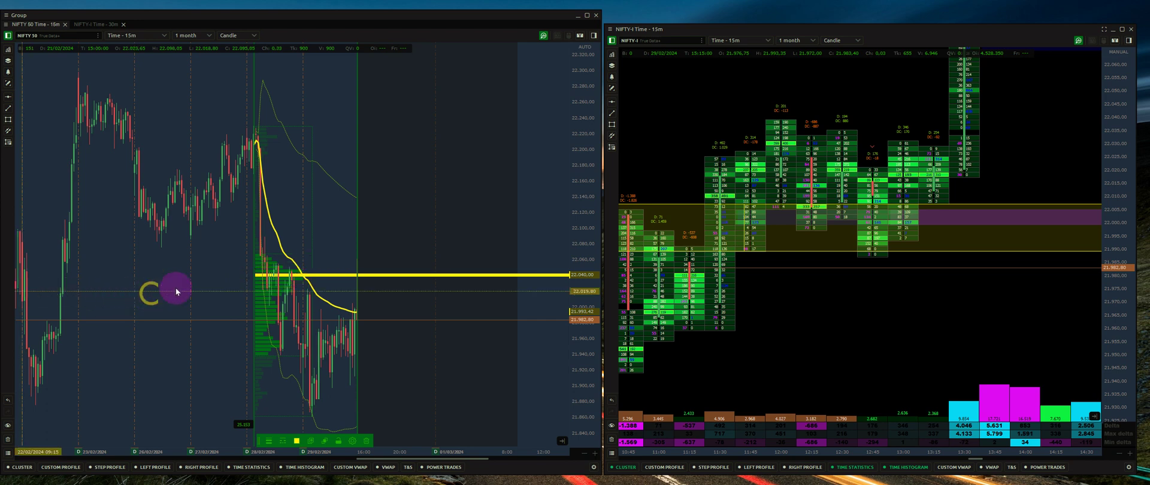
Step: Delete the older custom volume profile whose extended line sits at 21,720 on the NIFTY 50 chart
scroll(204, 294, "down", 3)
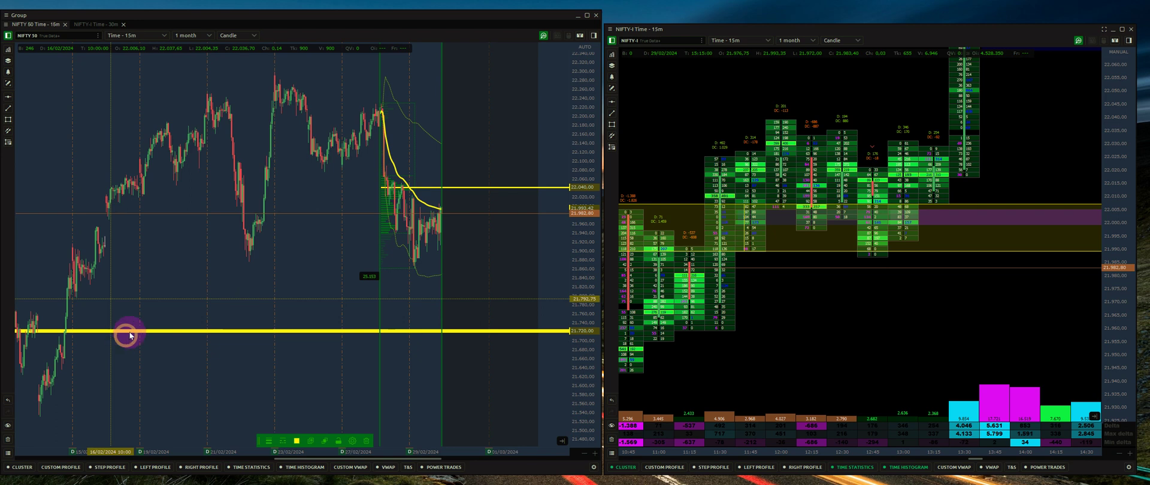
left_click(406, 273)
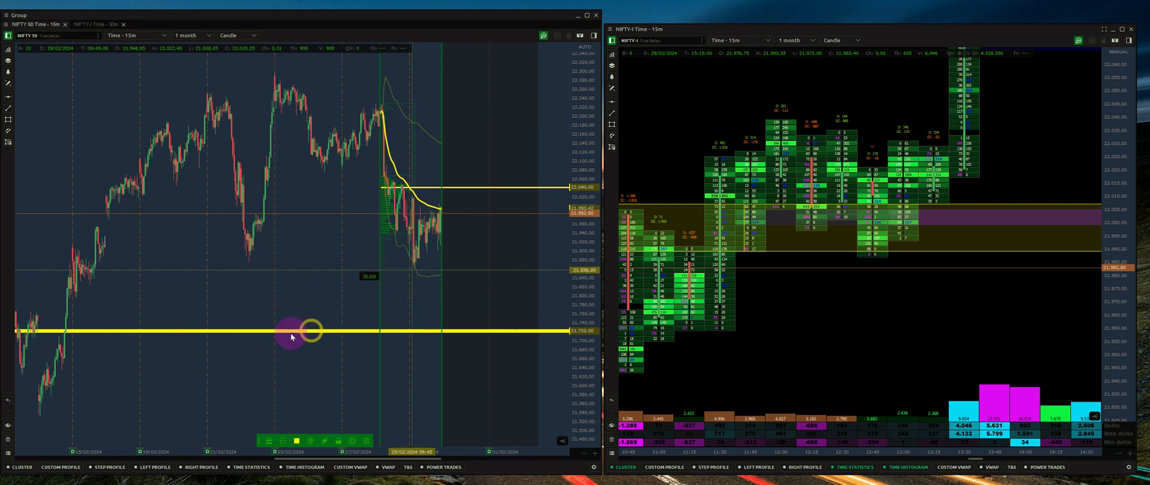
scroll(294, 336, "down", 5)
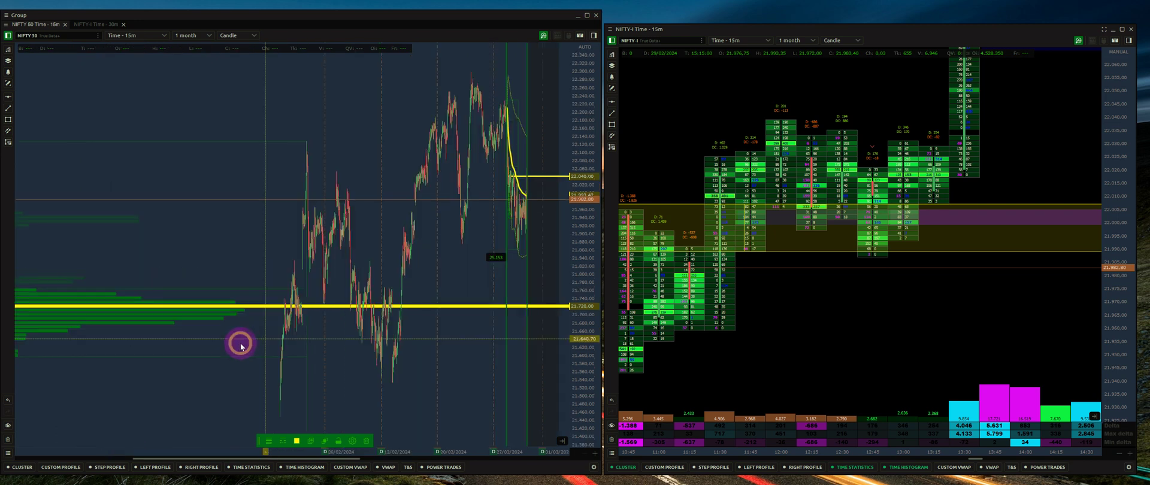
left_click(297, 142)
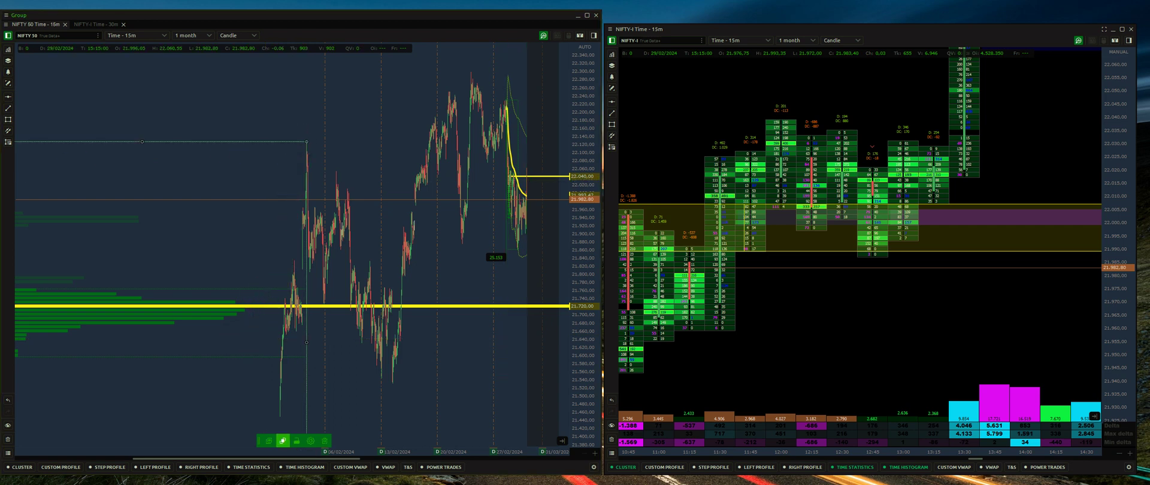
left_click(325, 441)
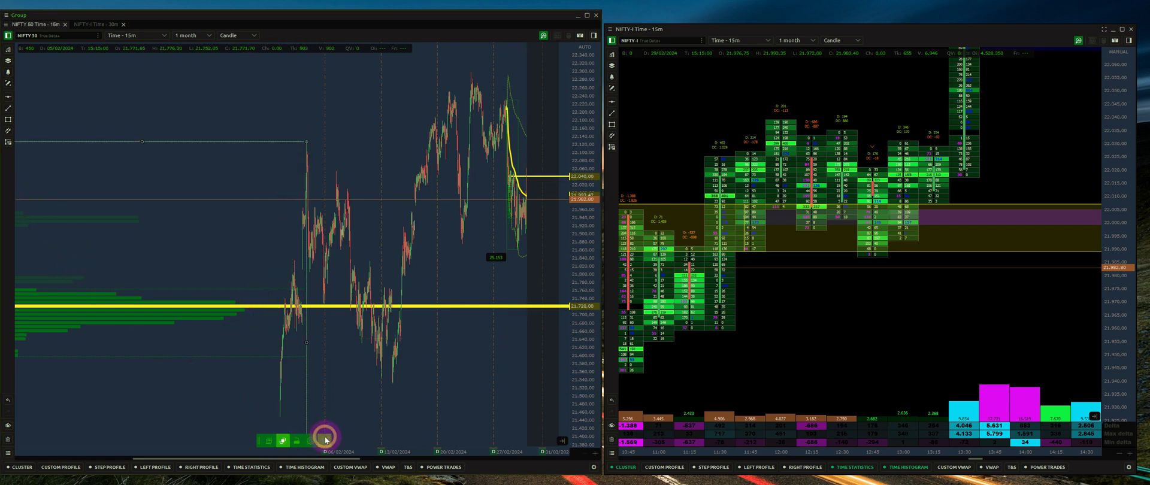
key("Delete")
left_click(432, 316)
Step: Sketch the price reaction at the VWAP's end, a continuation of its upper band, and resistance levels near 22,125 and 22,110
scroll(416, 315, "up", 5)
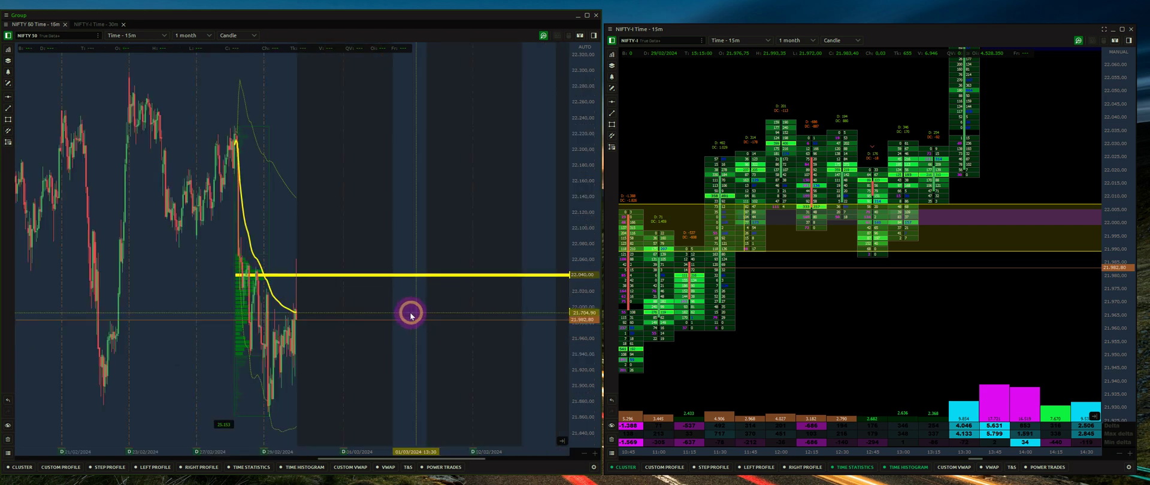
left_click_drag(325, 316, 364, 318)
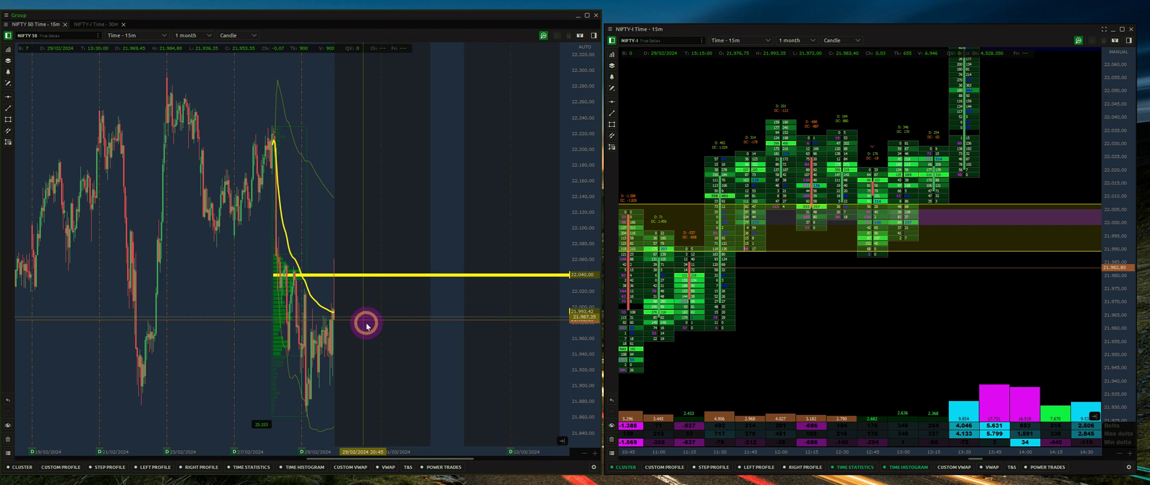
scroll(357, 326, "up", 2)
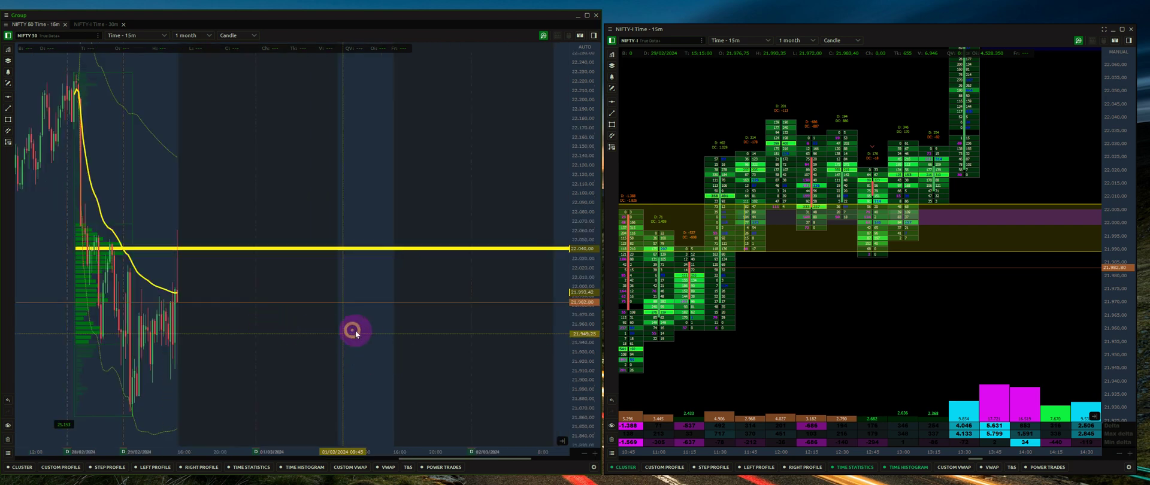
scroll(356, 331, "up", 3)
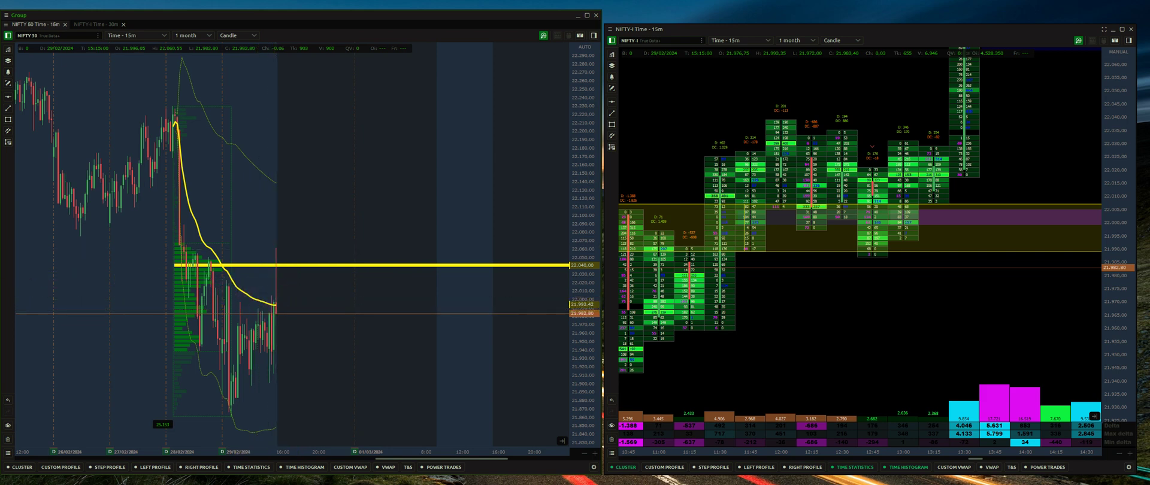
mouse_move(276, 301)
left_mouse_down()
mouse_move(306, 301)
mouse_move(287, 291)
mouse_move(295, 277)
mouse_move(327, 308)
left_mouse_up()
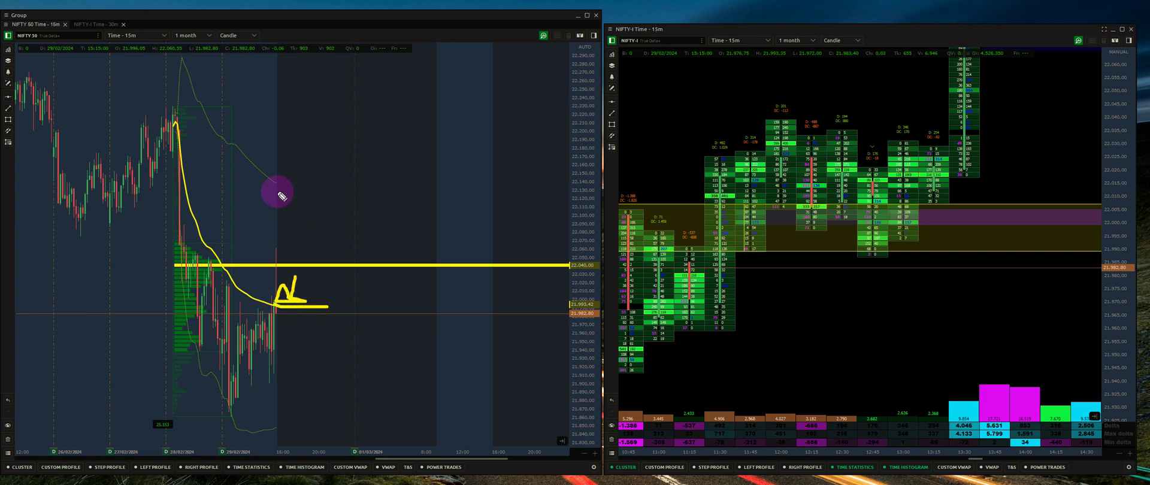
left_click_drag(274, 182, 356, 195)
left_click_drag(238, 192, 270, 192)
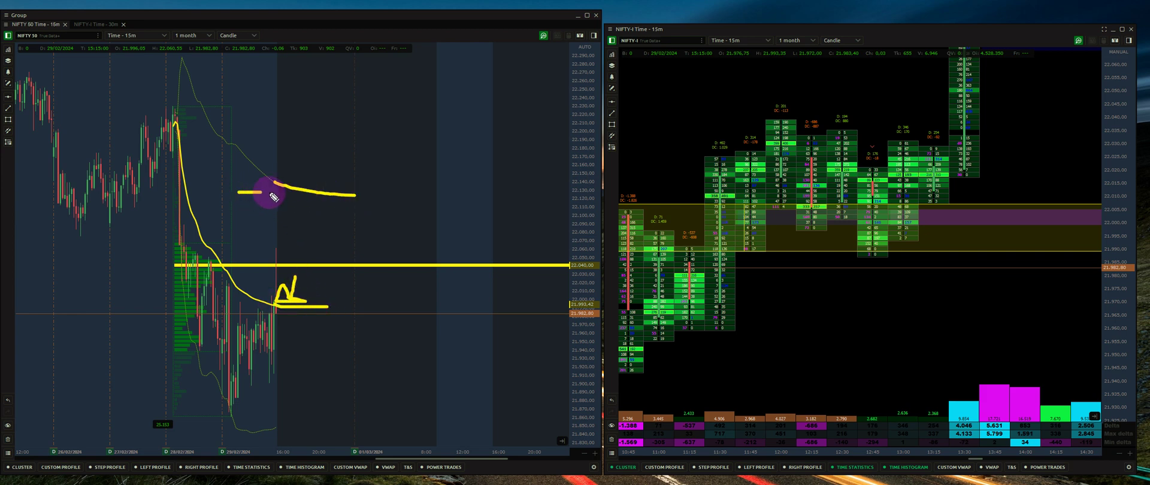
mouse_move(53, 208)
left_mouse_down()
mouse_move(548, 215)
mouse_move(354, 198)
mouse_move(173, 202)
left_mouse_up()
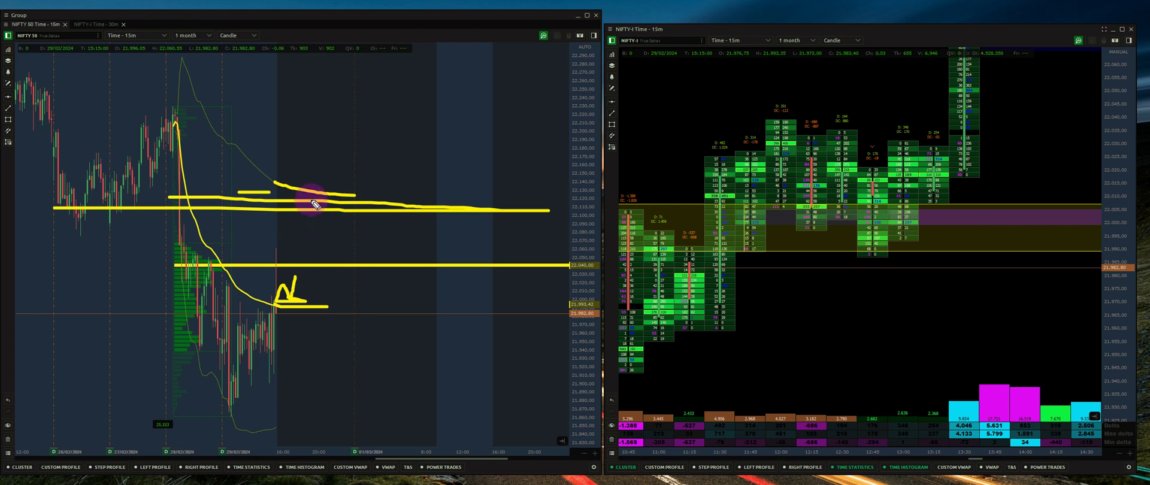
Step: Mark the NIFTY-I clusters with an arrow below the 21,990–22,010 zone and a circle around 21,960–21,980, and underline NIFTY 50's 29 February low
mouse_move(813, 283)
left_mouse_down()
mouse_move(813, 258)
mouse_move(825, 269)
left_mouse_up()
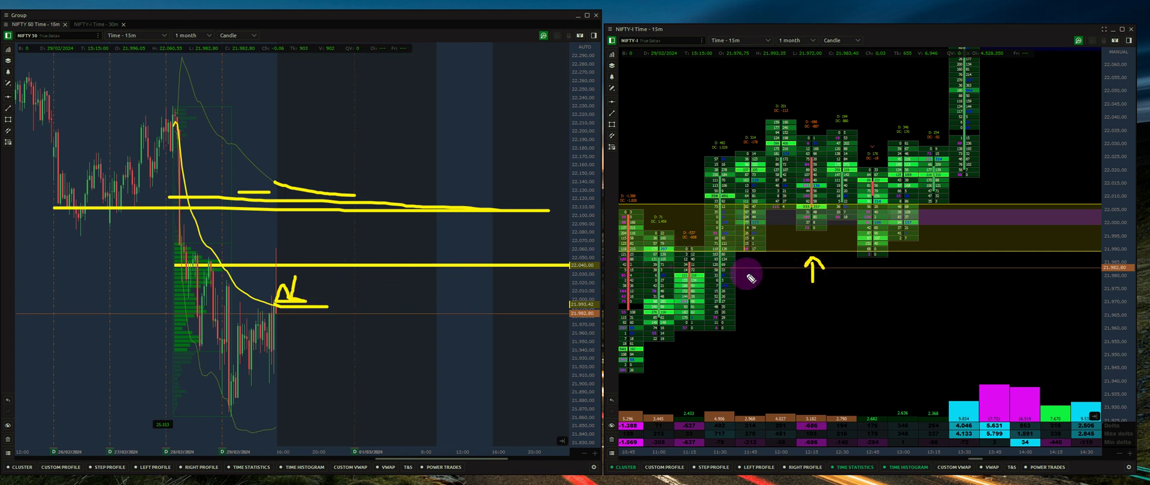
mouse_move(710, 273)
left_mouse_down()
mouse_move(666, 273)
mouse_move(684, 326)
mouse_move(662, 317)
left_mouse_up()
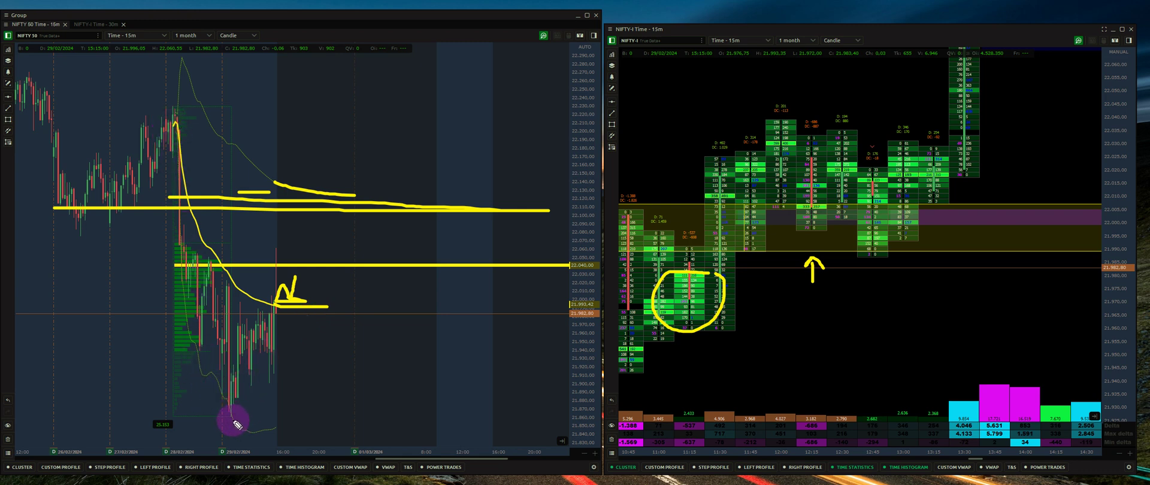
left_click_drag(238, 422, 240, 415)
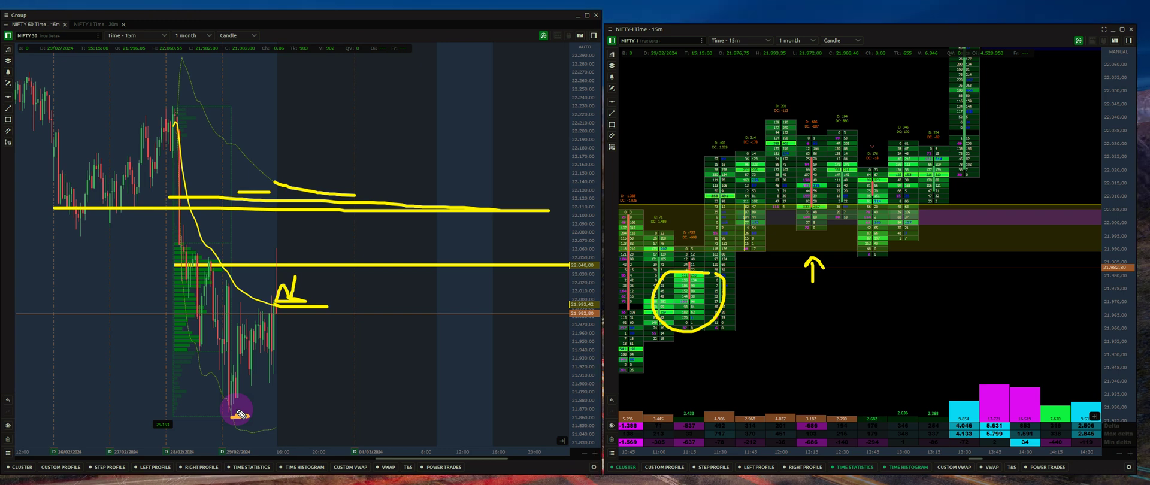
left_click_drag(239, 413, 249, 415)
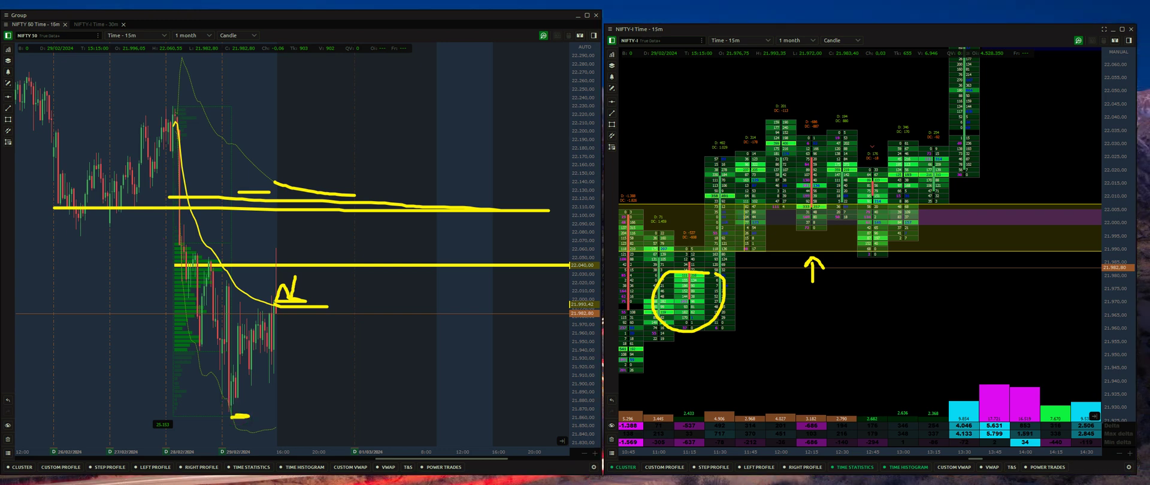